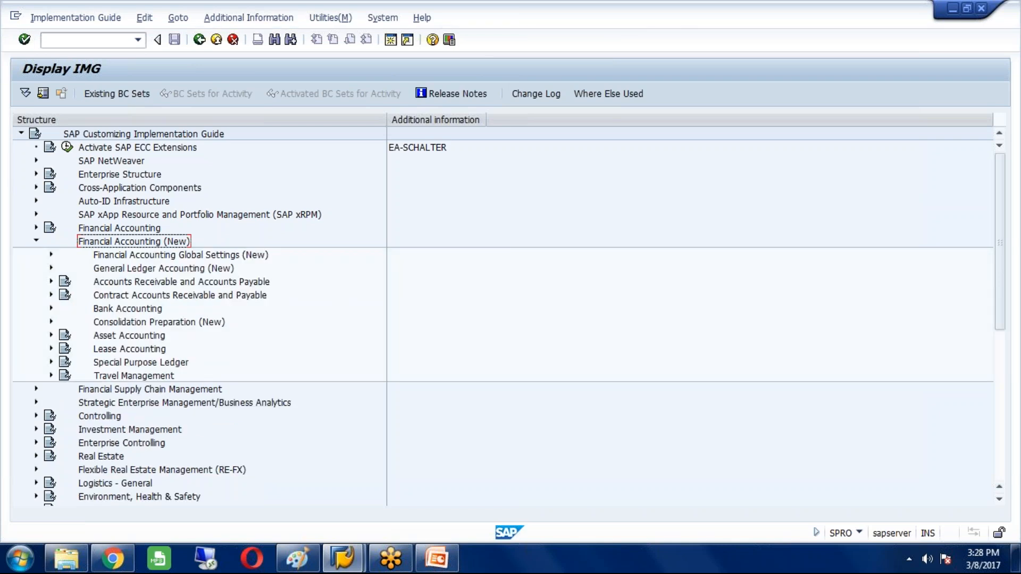
# Expand Financial Accounting Global Settings (New) down to the Posting node under Tax on Sales/Purchases.
pyautogui.doubleClick(183, 255)
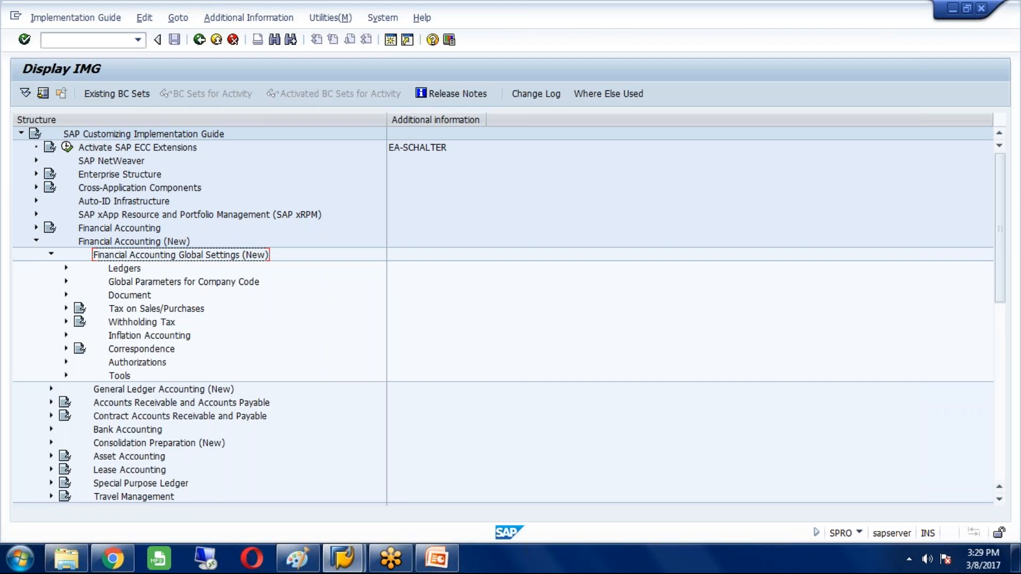
pyautogui.press('Down')
pyautogui.press('Down')
pyautogui.press('Down')
pyautogui.press('Down')
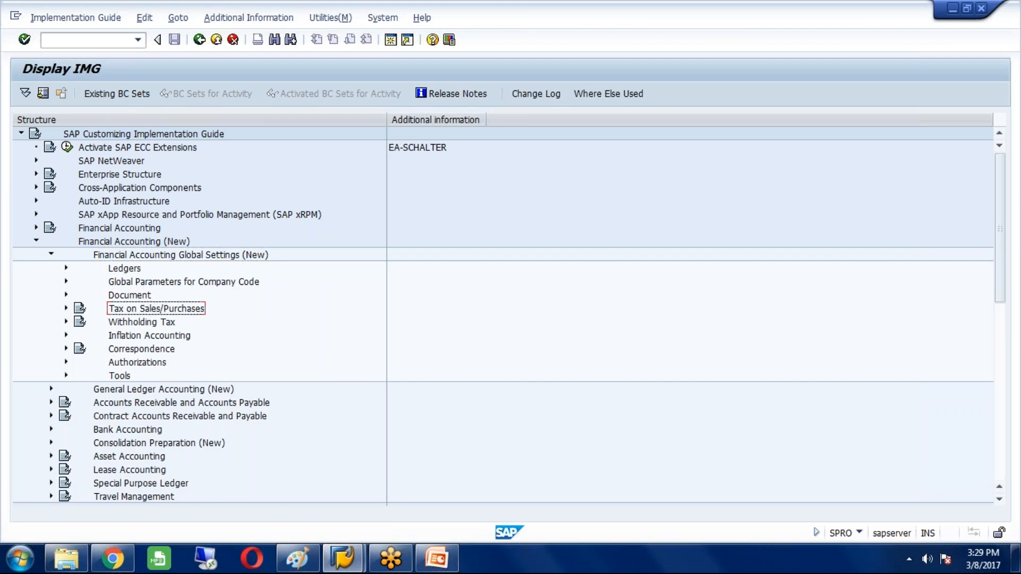
pyautogui.press('Right')
pyautogui.press('Down')
pyautogui.press('Down')
pyautogui.press('Down')
pyautogui.press('Right')
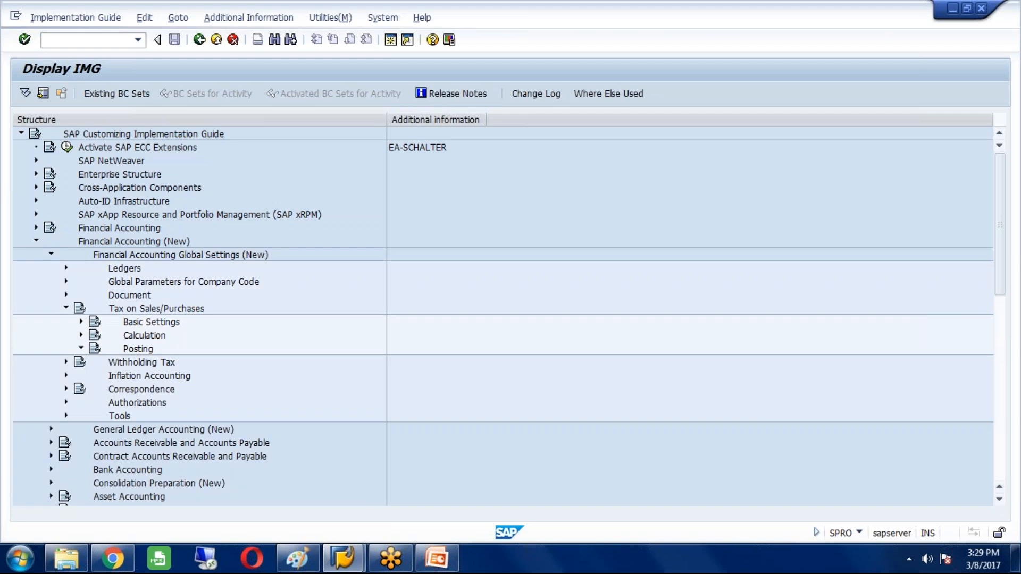
# Widen the Additional information column and open the activity Assign Tax Codes for Non-Taxable Transactions.
pyautogui.press('Down')
pyautogui.press('Down')
pyautogui.press('Down')
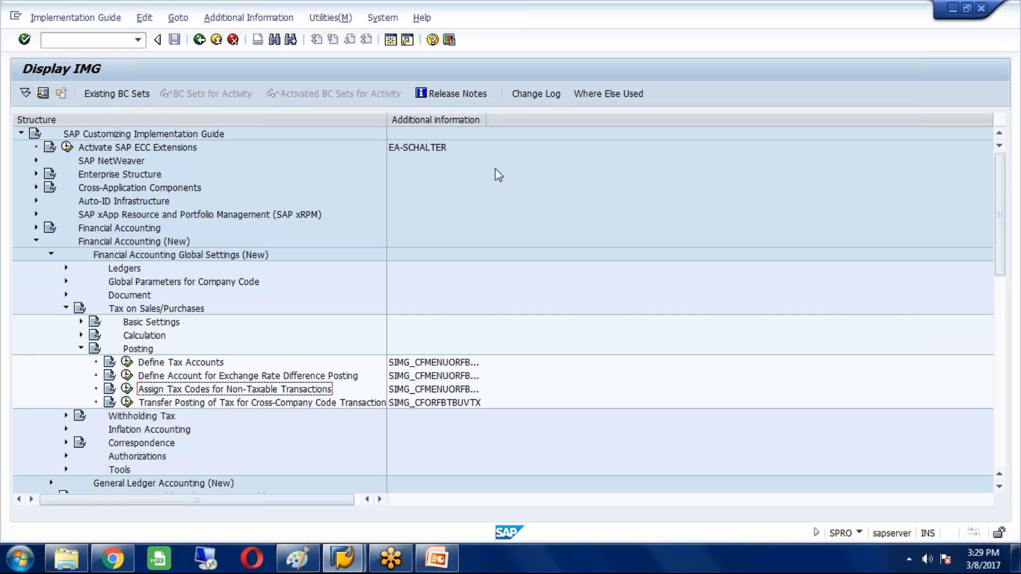
pyautogui.moveTo(487, 115); pyautogui.dragTo(528, 114)
pyautogui.click(478, 393)
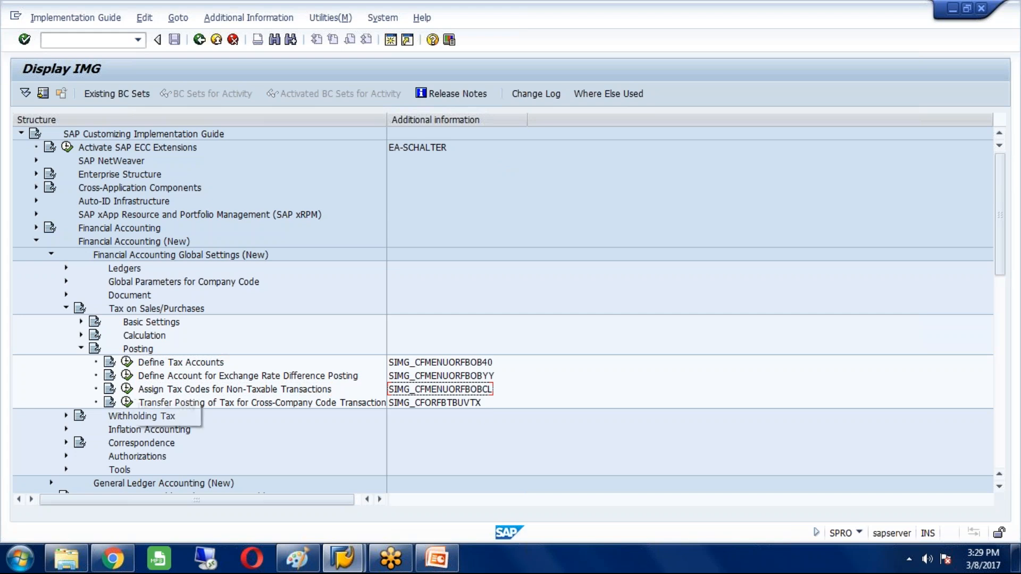
pyautogui.click(127, 388)
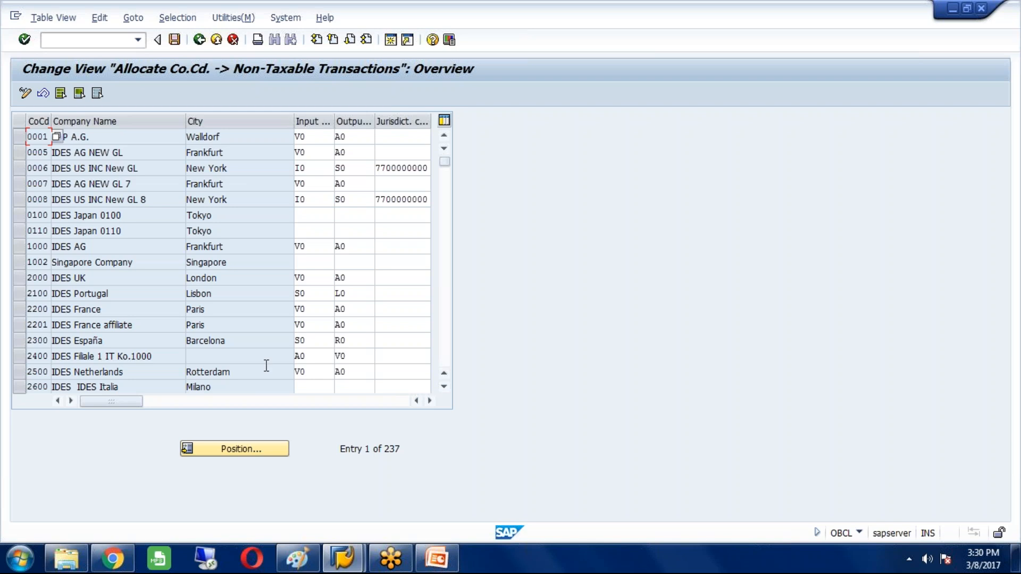
# Position the non-taxable transactions list at company code HAST.
pyautogui.click(235, 449)
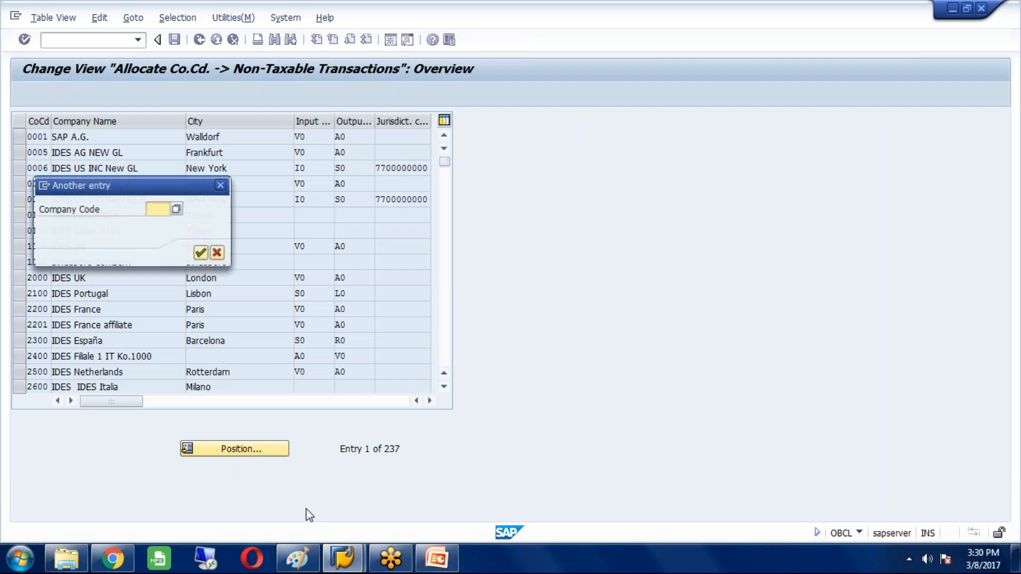
pyautogui.write('HAST')
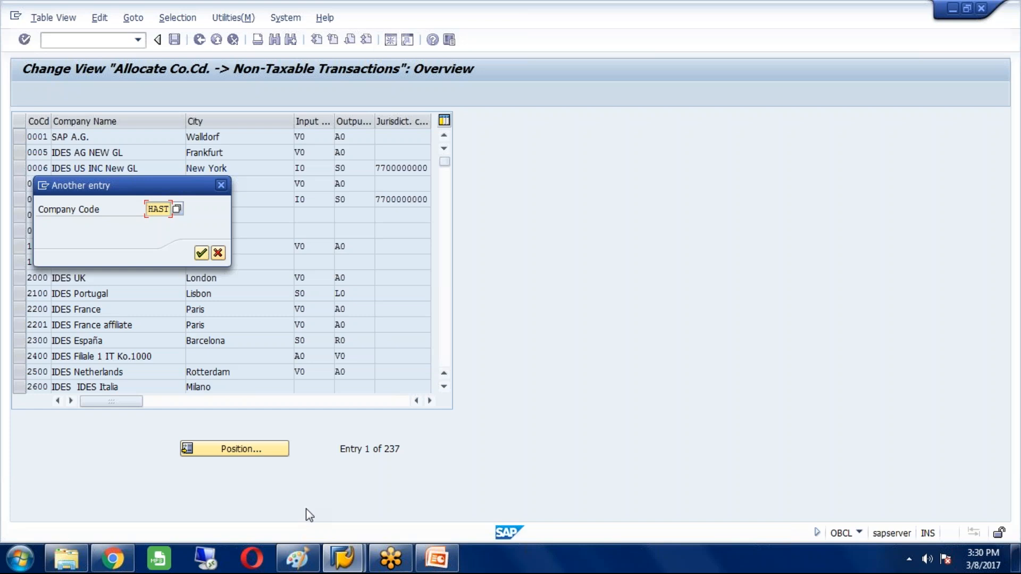
pyautogui.press('Return')
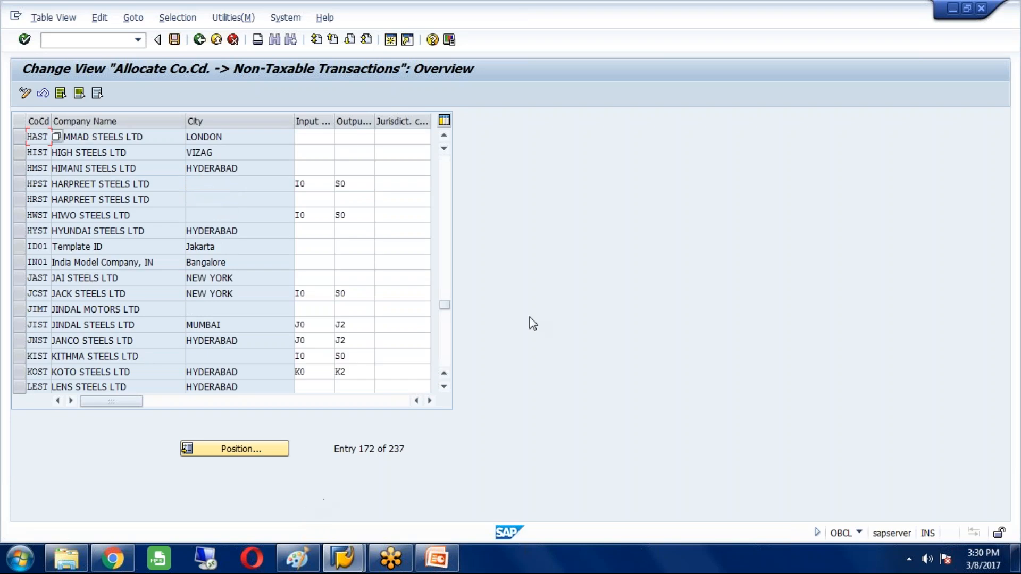
# Assign input tax code V0 and output tax code A0 to company code HAST.
pyautogui.moveTo(335, 121); pyautogui.dragTo(346, 122)
pyautogui.click(329, 137)
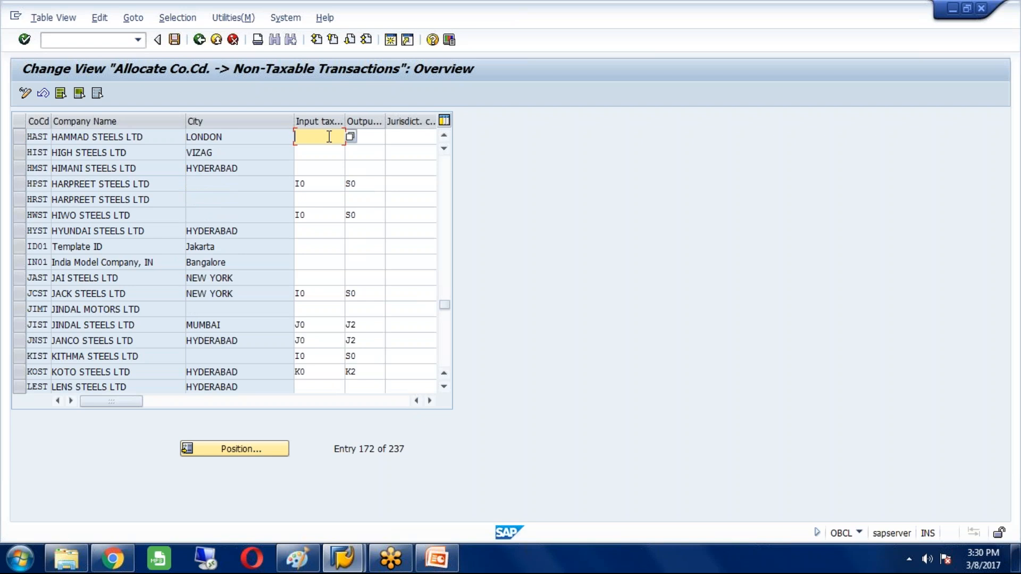
pyautogui.write('V0')
pyautogui.click(374, 138)
pyautogui.write('A0')
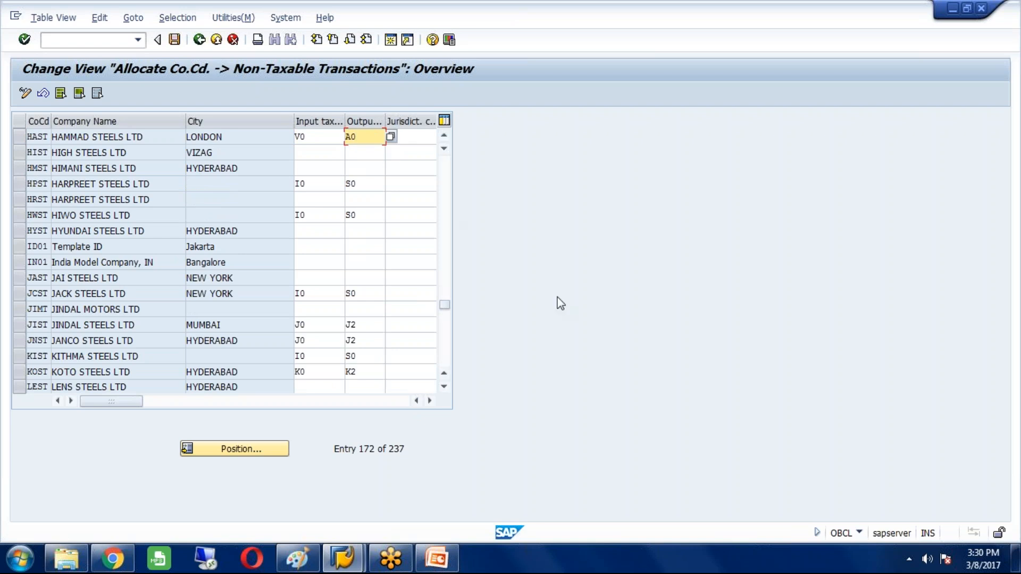
# Save the tax code assignment under the HAMMAD GROUP customizing request.
pyautogui.click(175, 39)
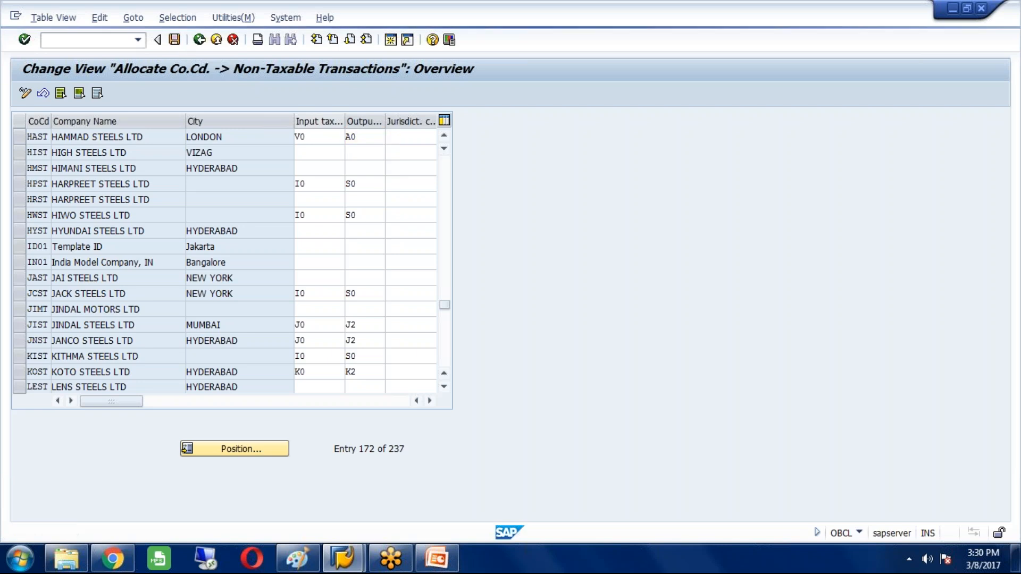
pyautogui.click(266, 209)
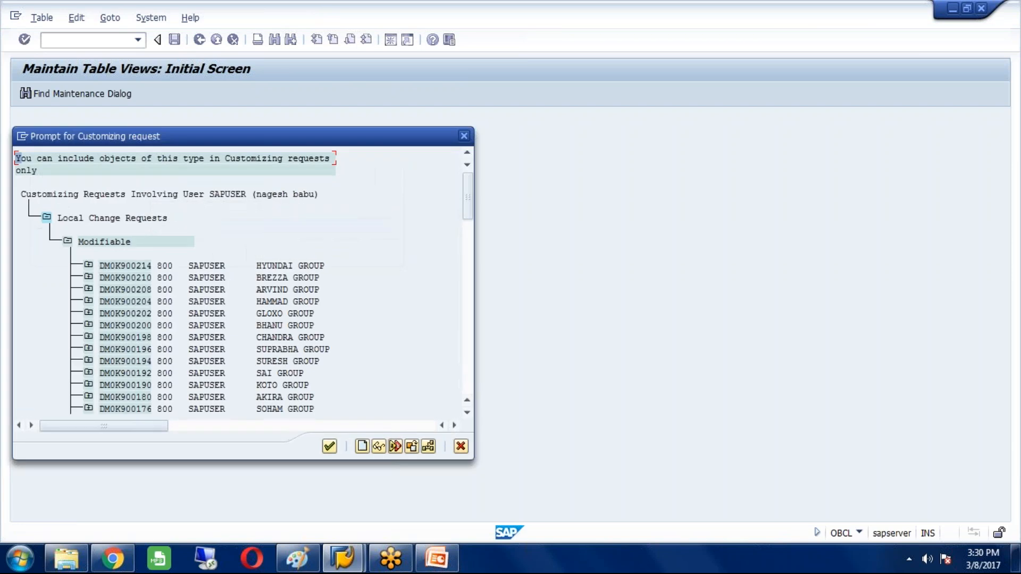
pyautogui.click(296, 302)
pyautogui.doubleClick(296, 305)
pyautogui.click(222, 253)
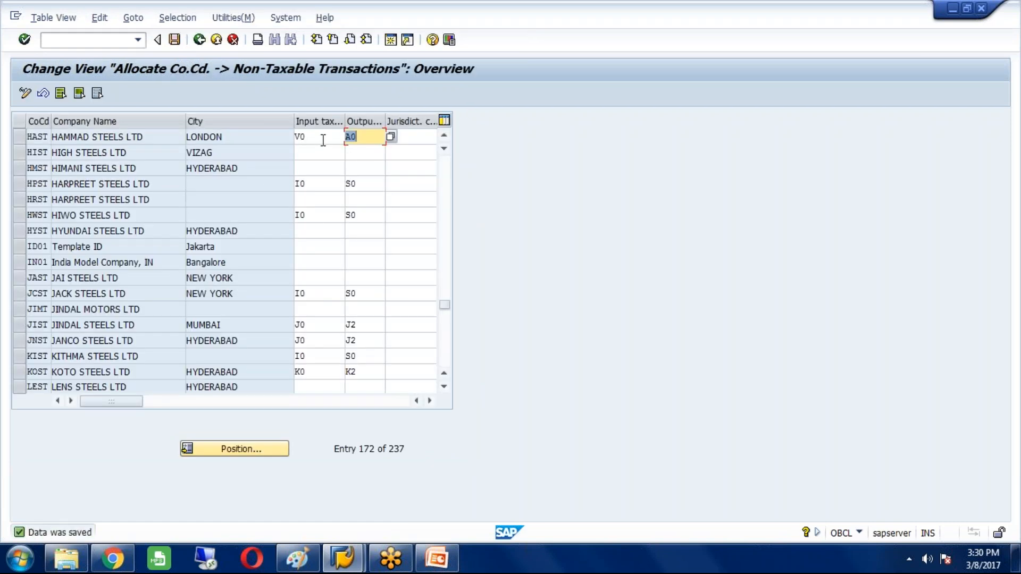
# Return to the implementation guide structure and collapse the Posting node under Tax on Sales/Purchases.
pyautogui.click(325, 138)
pyautogui.click(377, 137)
pyautogui.click(200, 41)
pyautogui.press('Up')
pyautogui.press('Up')
pyautogui.press('Up')
pyautogui.press('Left')
pyautogui.press('Up')
pyautogui.press('Up')
pyautogui.press('Up')
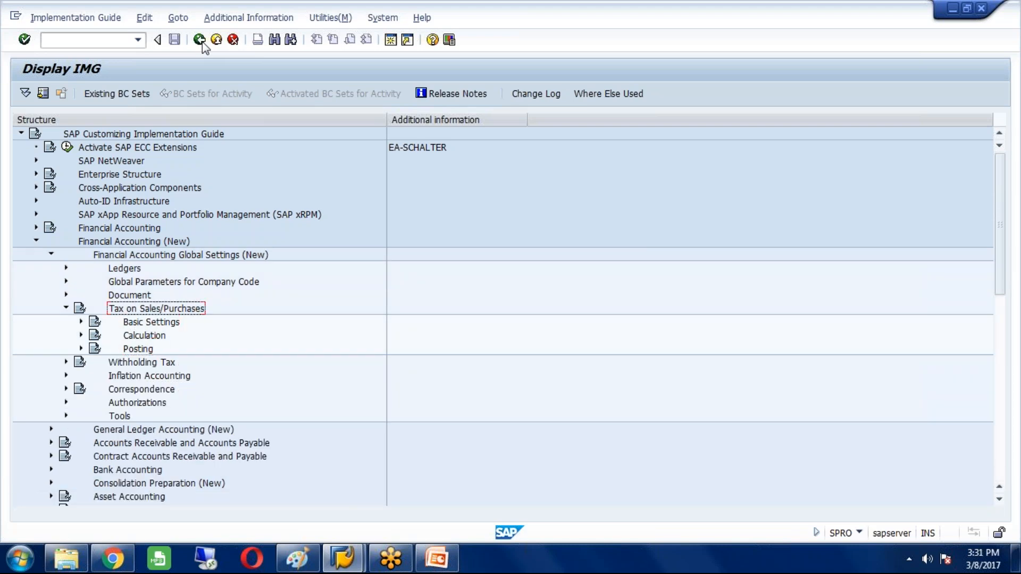
# Collapse the Tax on Sales/Purchases and Financial Accounting Global Settings (New) nodes.
pyautogui.press('Left')
pyautogui.press('Up')
pyautogui.press('Up')
pyautogui.press('Up')
pyautogui.press('Up')
pyautogui.press('Left')
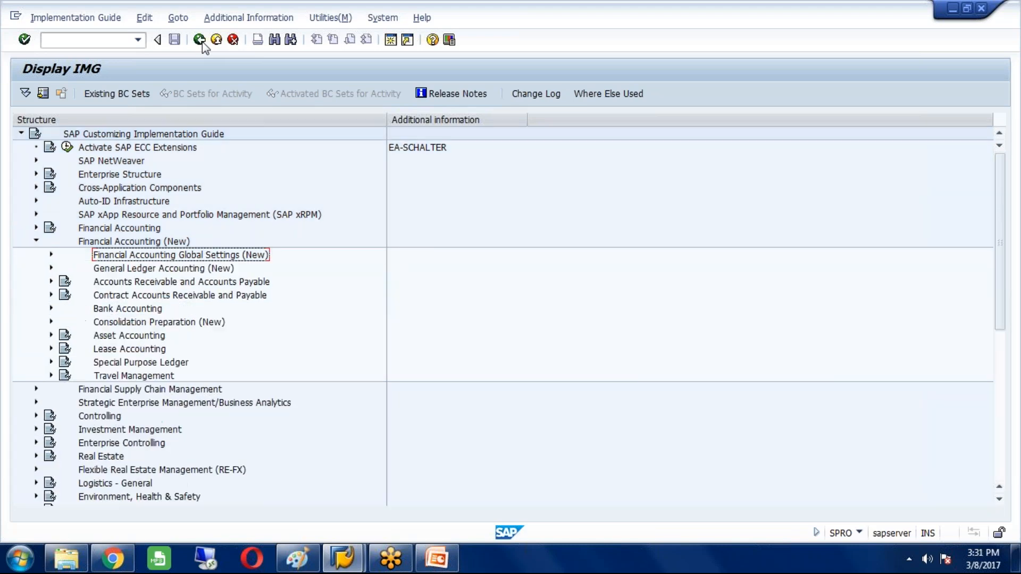
# Expand Asset Accounting under Financial Accounting (New) and its Organizational Structures node.
pyautogui.press('Down')
pyautogui.press('Down')
pyautogui.press('Down')
pyautogui.press('Down')
pyautogui.press('Down')
pyautogui.press('Down')
pyautogui.press('Right')
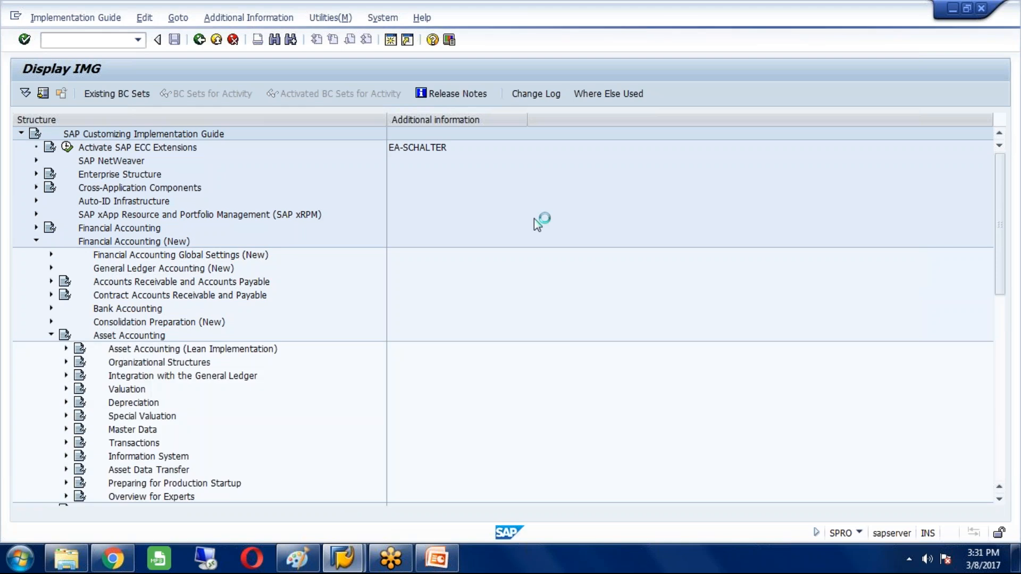
pyautogui.press('Down')
pyautogui.press('Down')
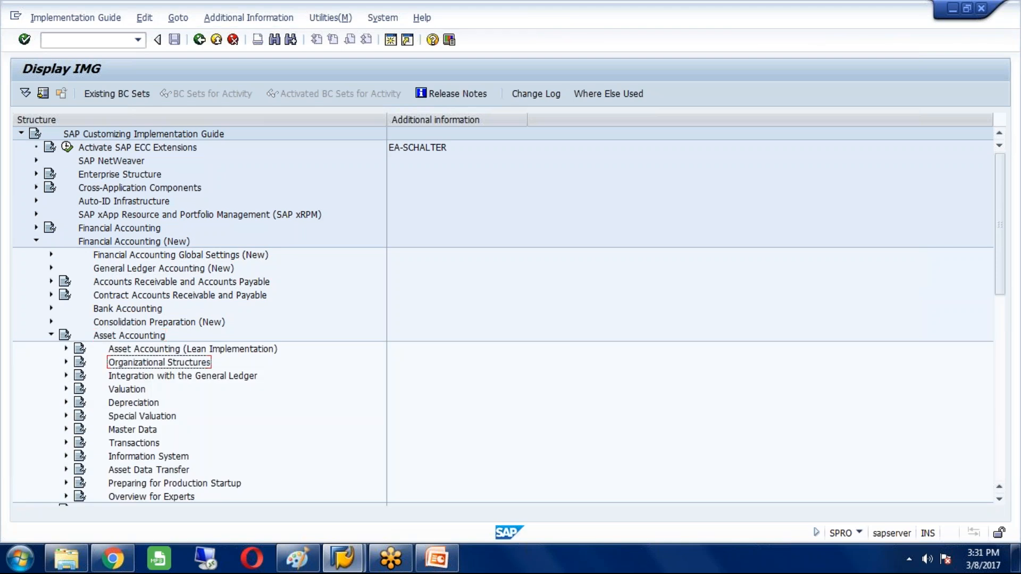
pyautogui.press('Right')
# Open the activity Copy Reference Chart of Depreciation/Depreciation Areas and start copying a chart of depreciation.
pyautogui.press('Down')
pyautogui.press('Down')
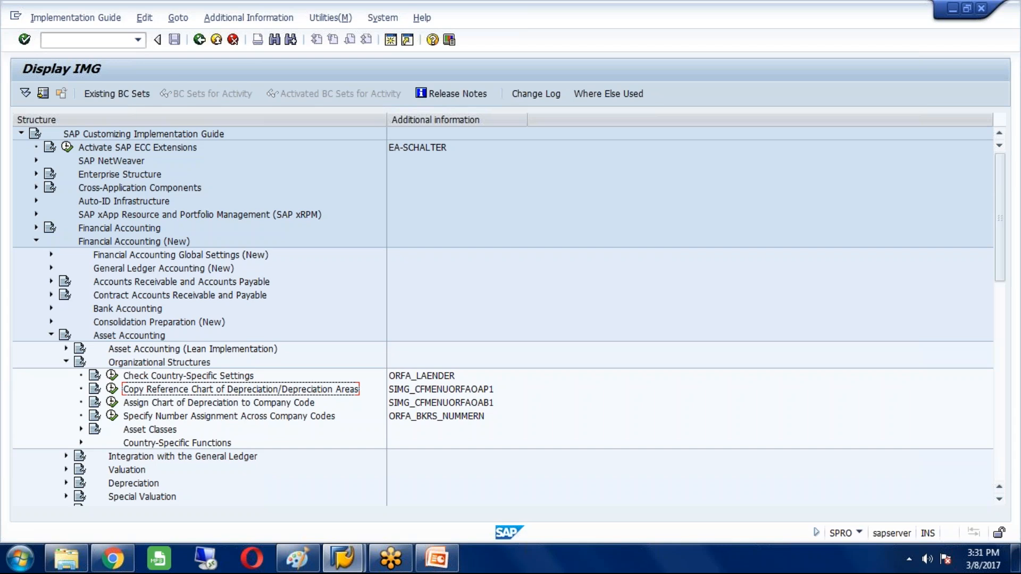
pyautogui.click(112, 389)
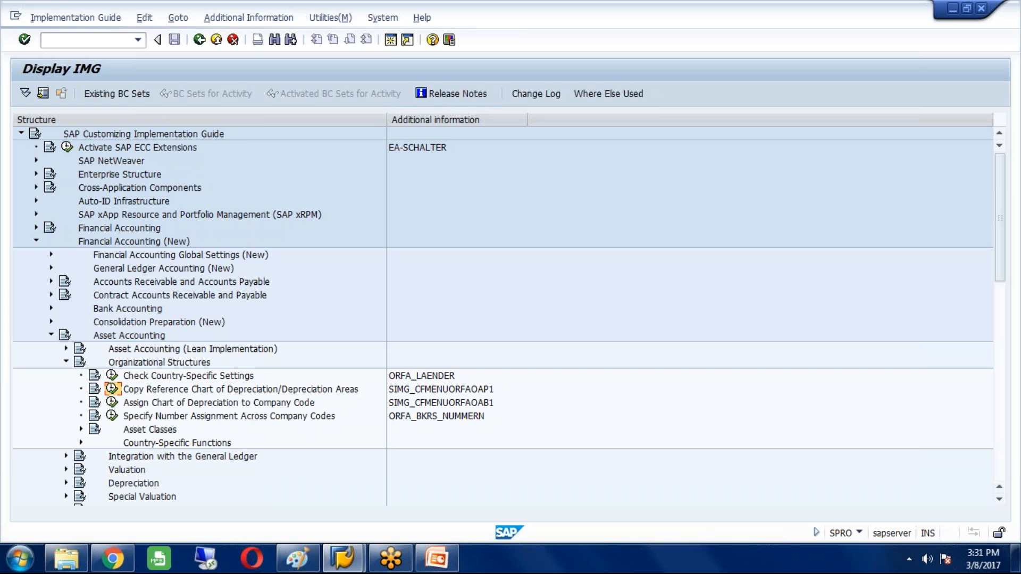
pyautogui.click(241, 177)
pyautogui.doubleClick(242, 175)
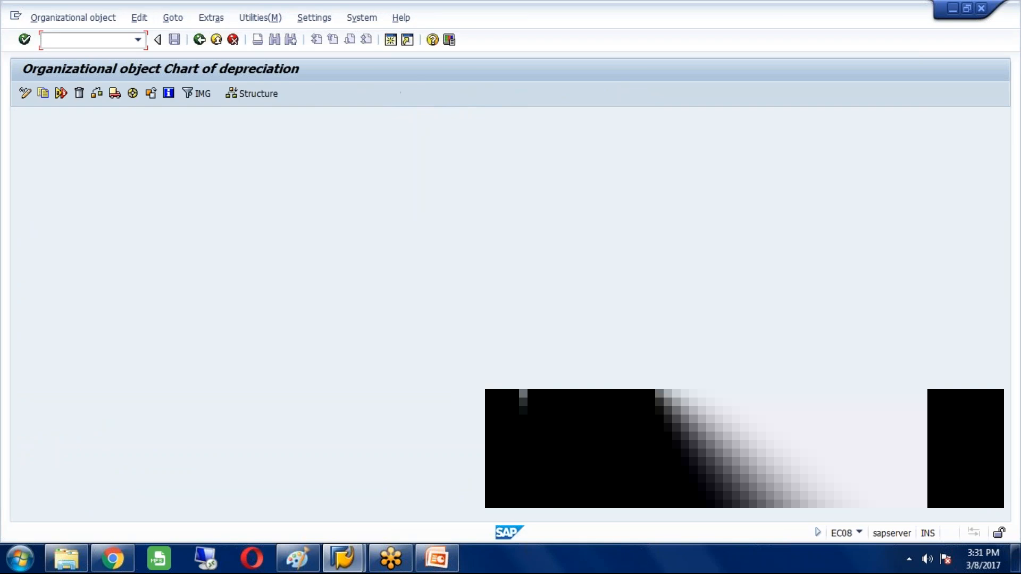
pyautogui.click(44, 93)
pyautogui.click(44, 94)
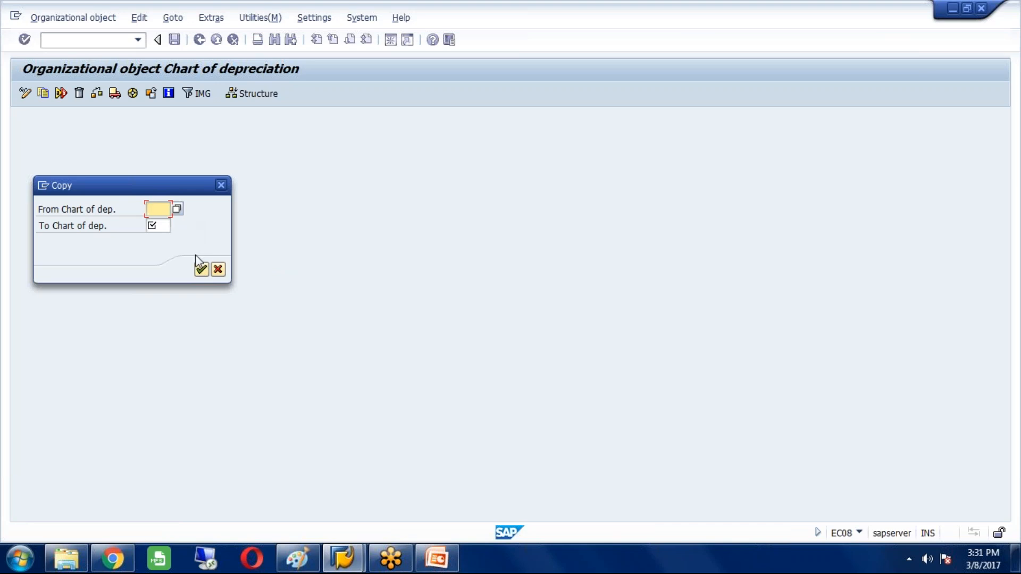
# Choose 1GB, the sample chart of depreciation for Great Britain, as the source chart.
pyautogui.click(176, 208)
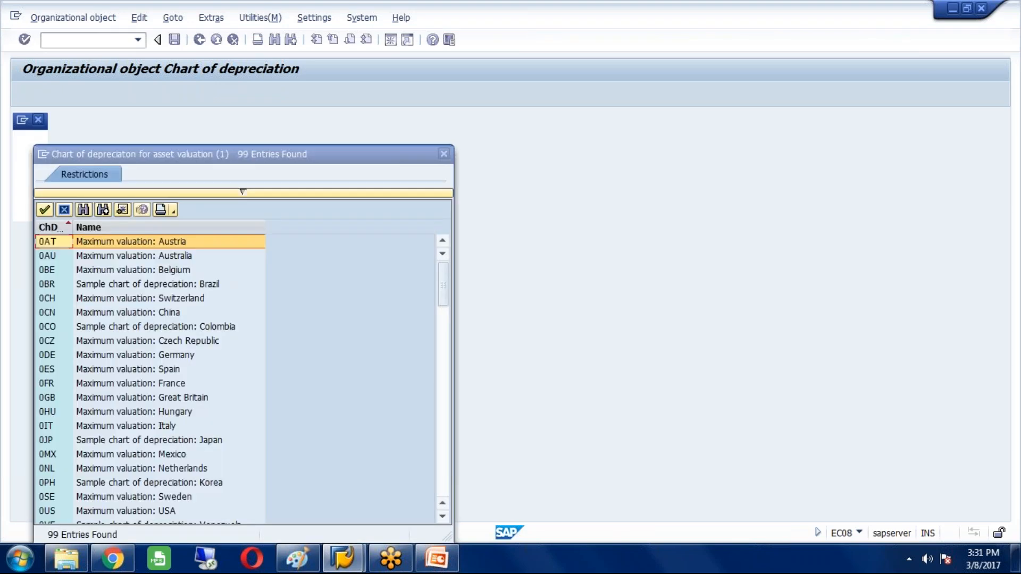
pyautogui.moveTo(371, 158); pyautogui.dragTo(693, 64)
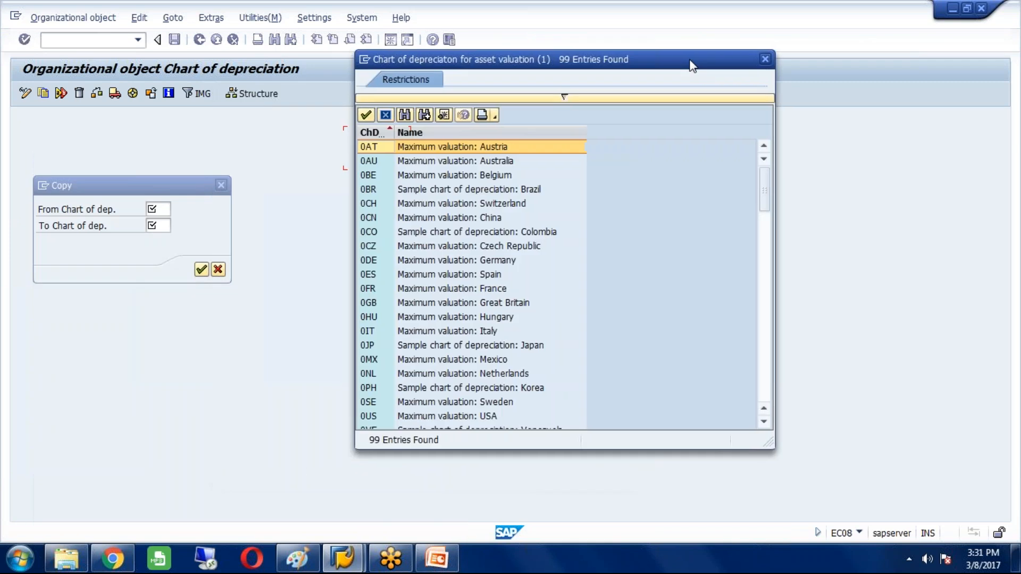
pyautogui.click(481, 305)
pyautogui.click(766, 422)
pyautogui.click(766, 422)
pyautogui.click(766, 421)
pyautogui.click(766, 422)
pyautogui.click(766, 422)
pyautogui.click(766, 422)
pyautogui.click(766, 422)
pyautogui.click(766, 422)
pyautogui.click(766, 423)
pyautogui.click(766, 422)
pyautogui.click(766, 422)
pyautogui.click(766, 422)
pyautogui.click(766, 423)
pyautogui.click(766, 423)
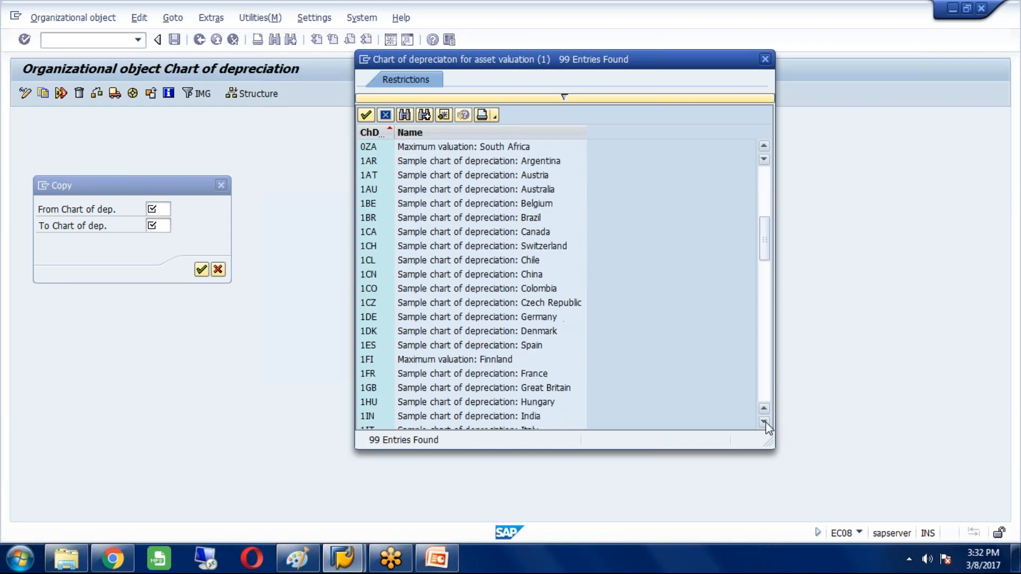
pyautogui.click(567, 390)
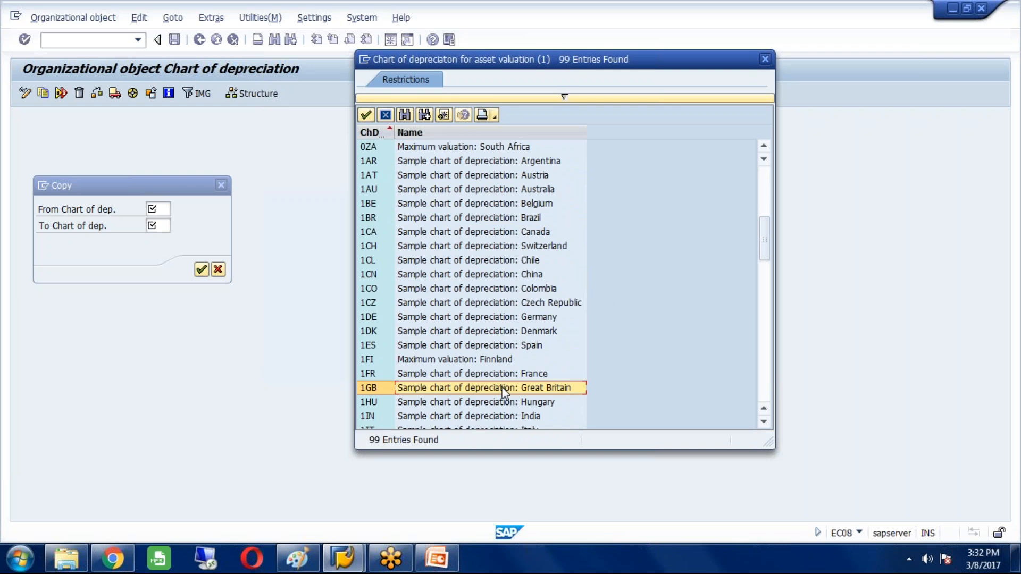
pyautogui.doubleClick(547, 390)
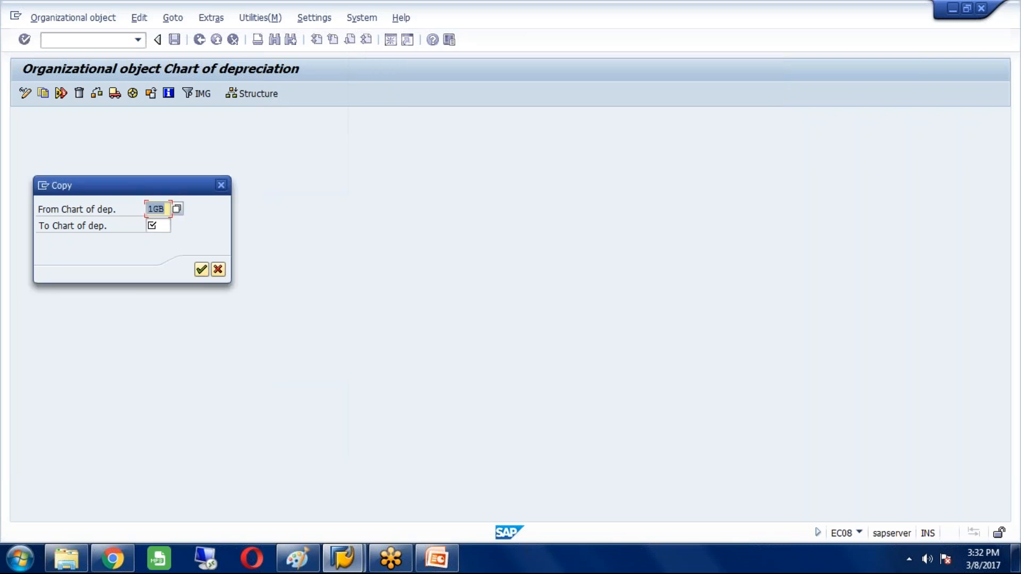
pyautogui.click(158, 226)
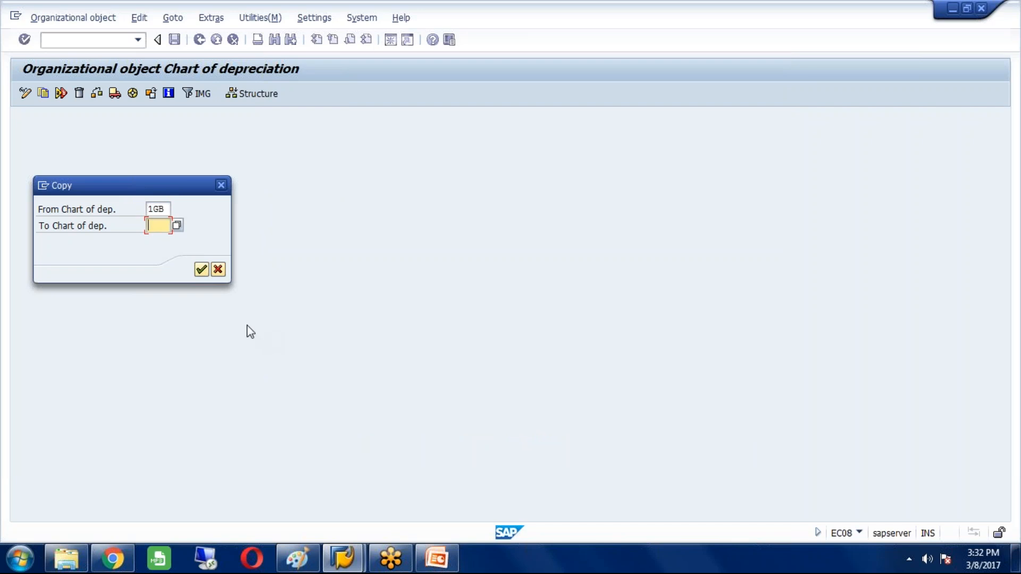
# Set the source chart of depreciation to 0GB, Maximum valuation: Great Britain.
pyautogui.click(160, 209)
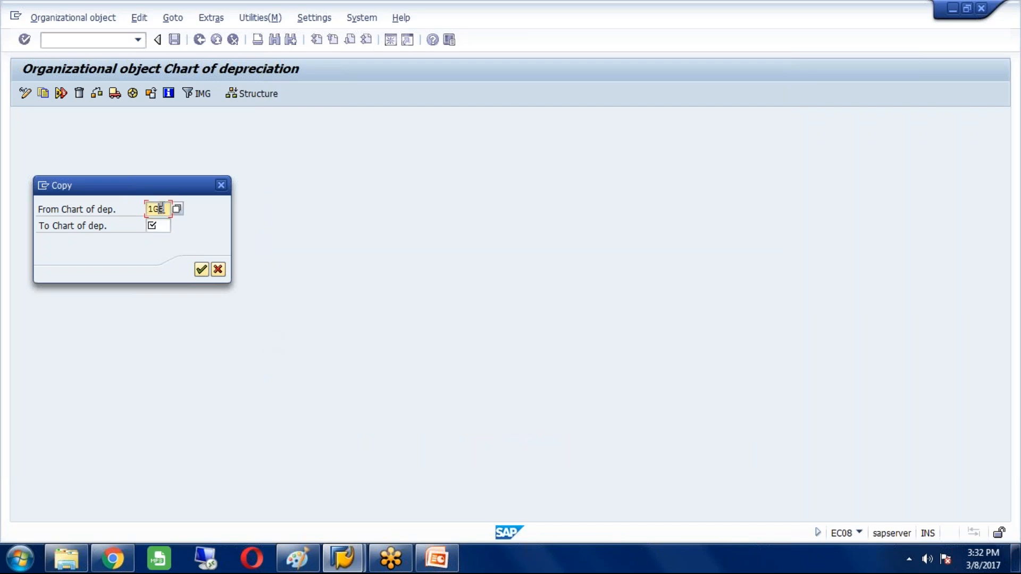
pyautogui.click(177, 209)
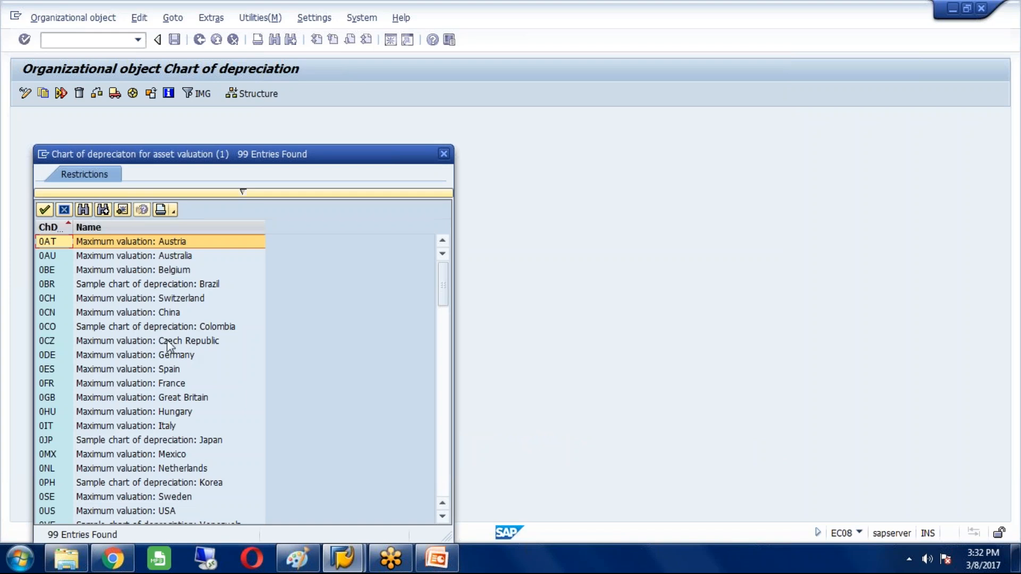
pyautogui.click(178, 399)
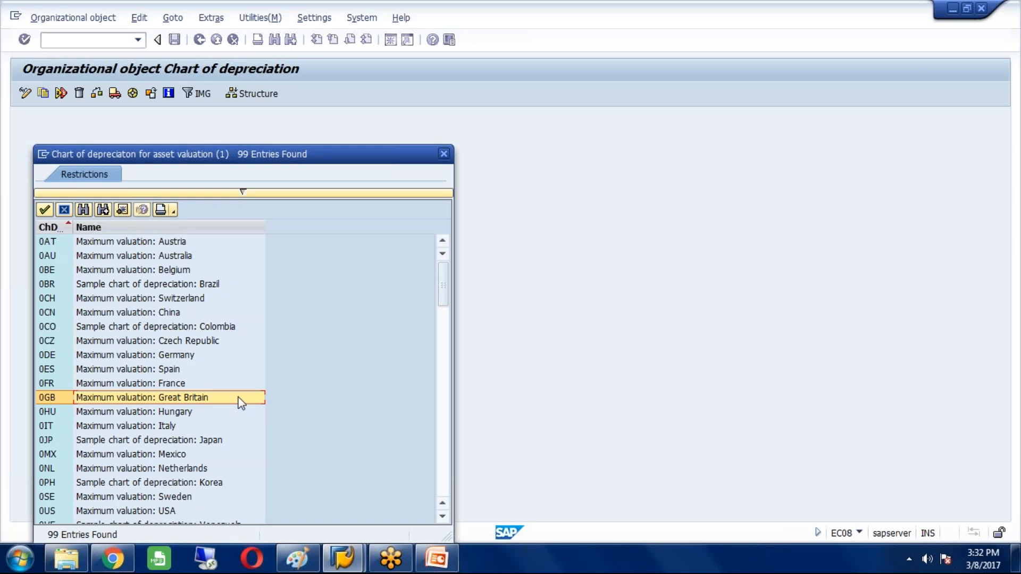
pyautogui.doubleClick(245, 403)
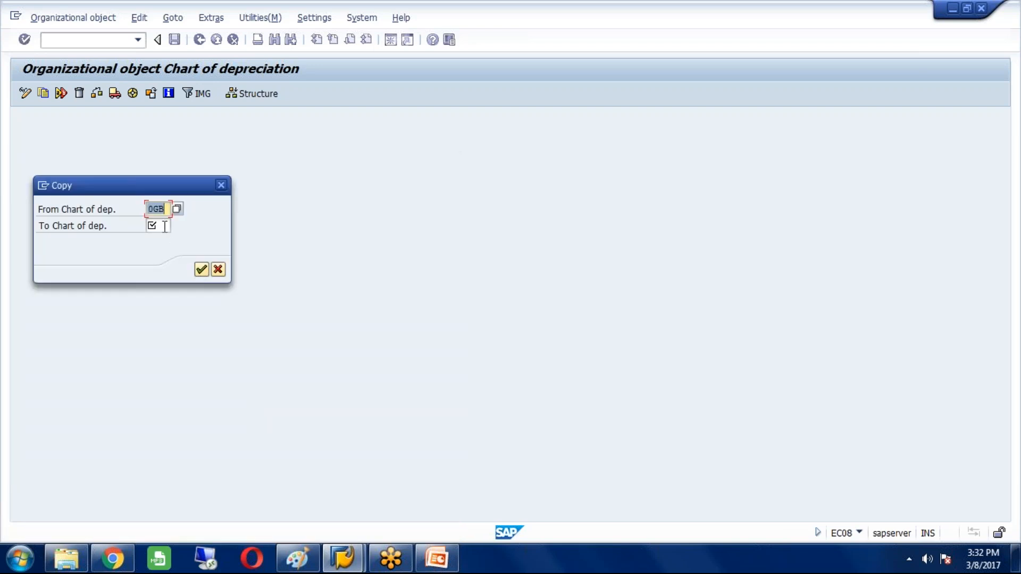
# Set HADP as the target chart, copy 0GB to it under customizing request DM0K900204, and return to the activity list.
pyautogui.press('Tab')
pyautogui.write('HA')
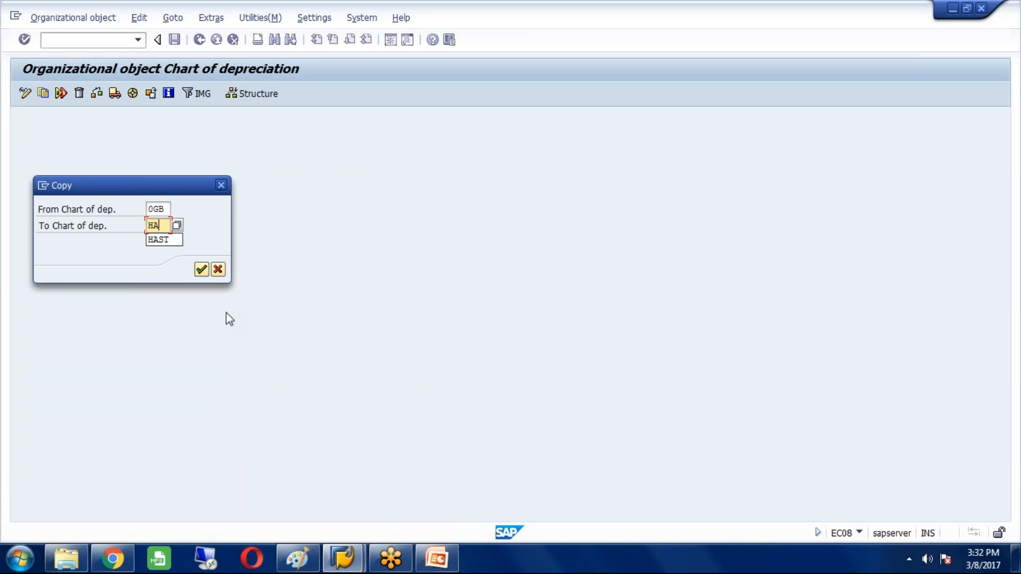
pyautogui.write('DP')
pyautogui.click(202, 269)
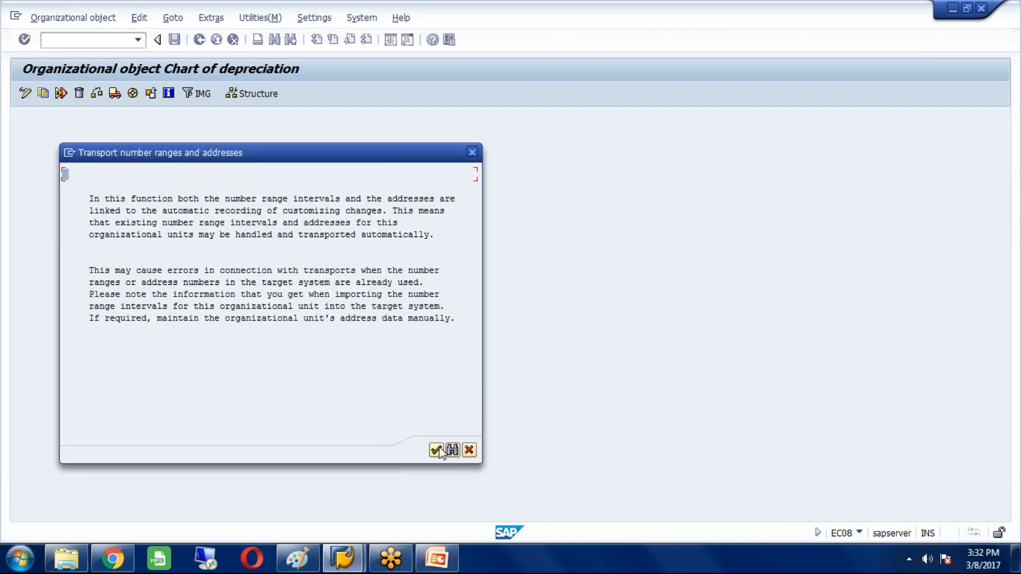
pyautogui.click(435, 450)
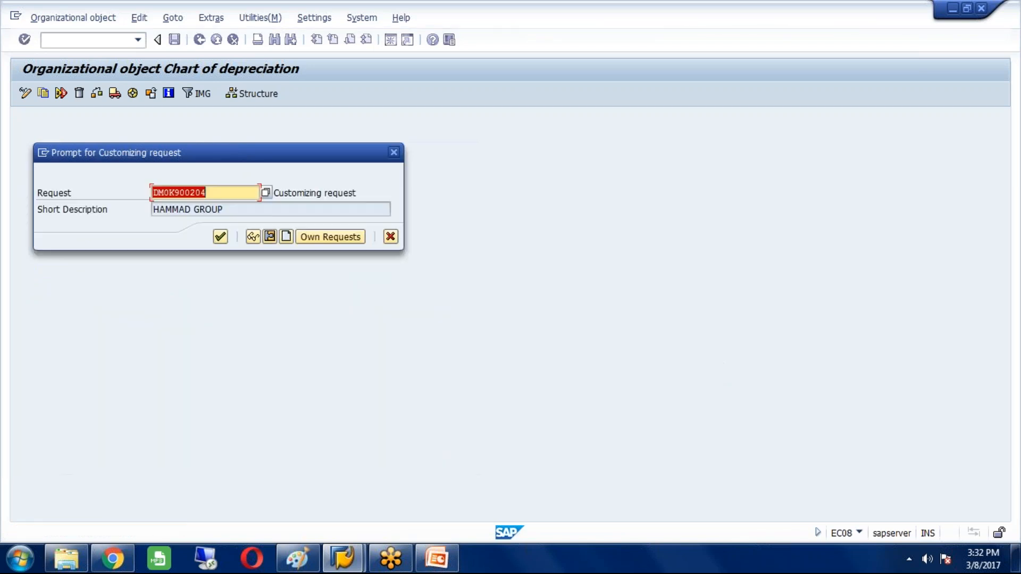
pyautogui.click(220, 237)
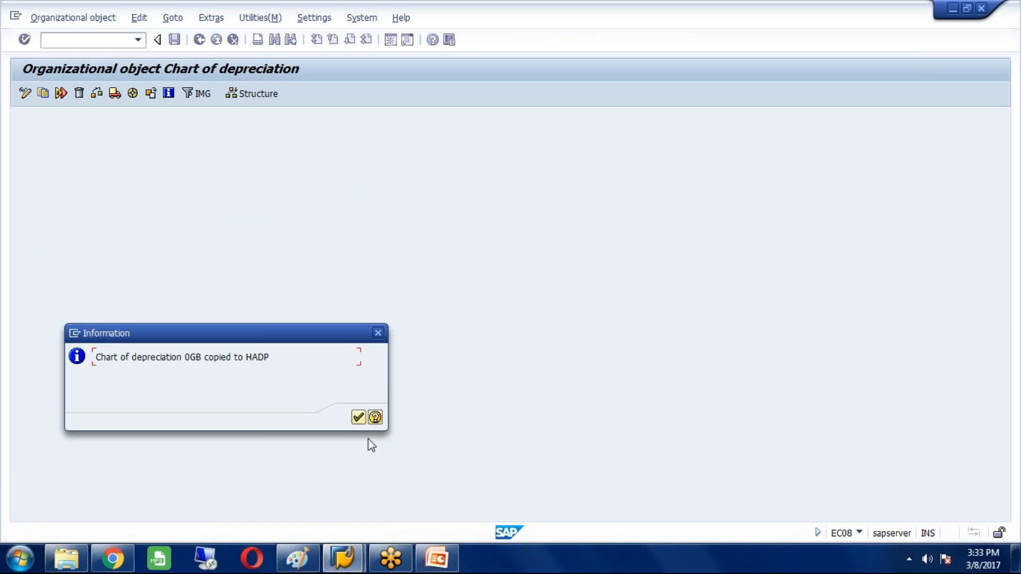
pyautogui.click(359, 418)
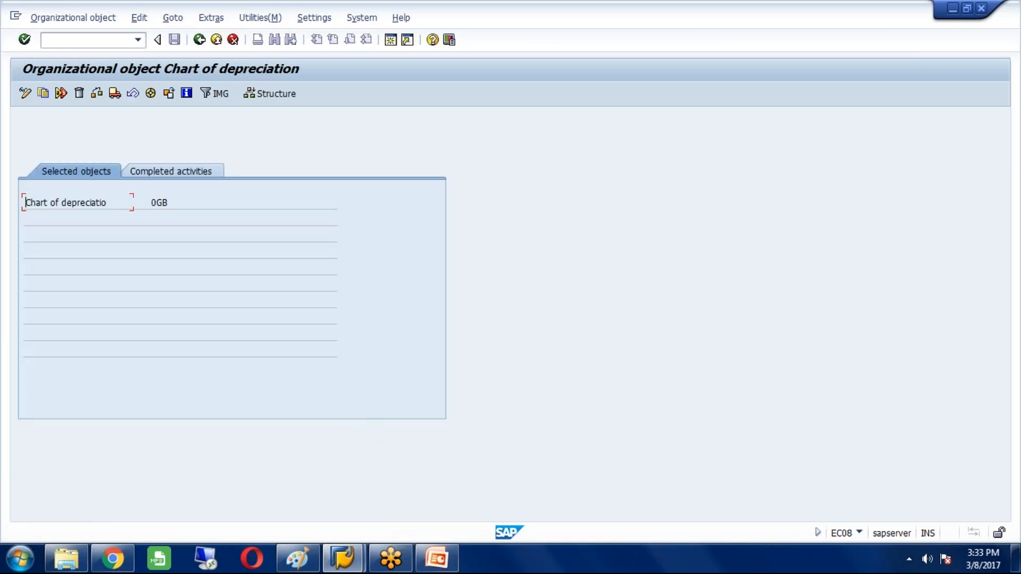
pyautogui.click(200, 40)
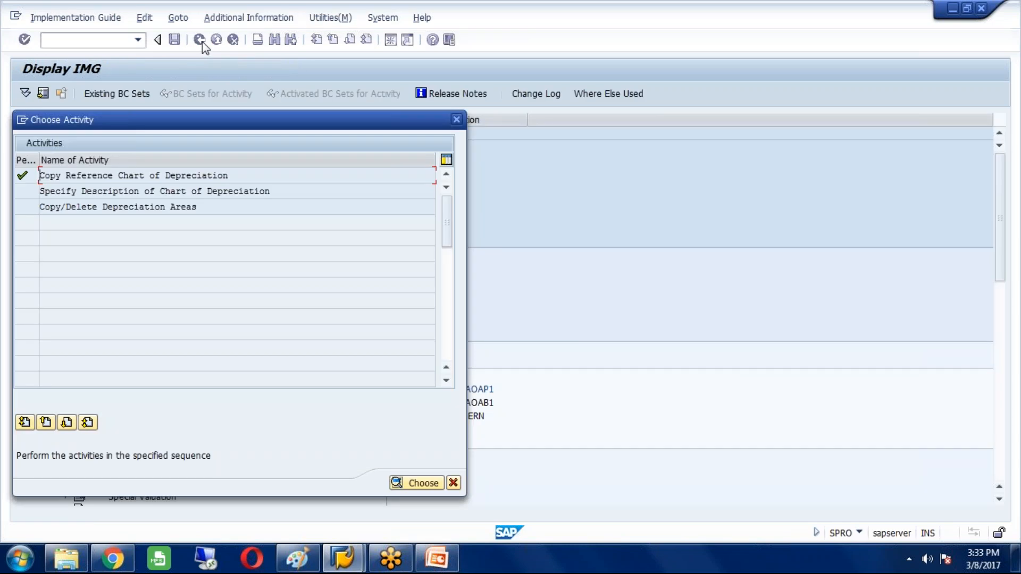
# Open the activity Specify Description of Chart of Depreciation and position the list at HADP.
pyautogui.click(265, 191)
pyautogui.doubleClick(265, 192)
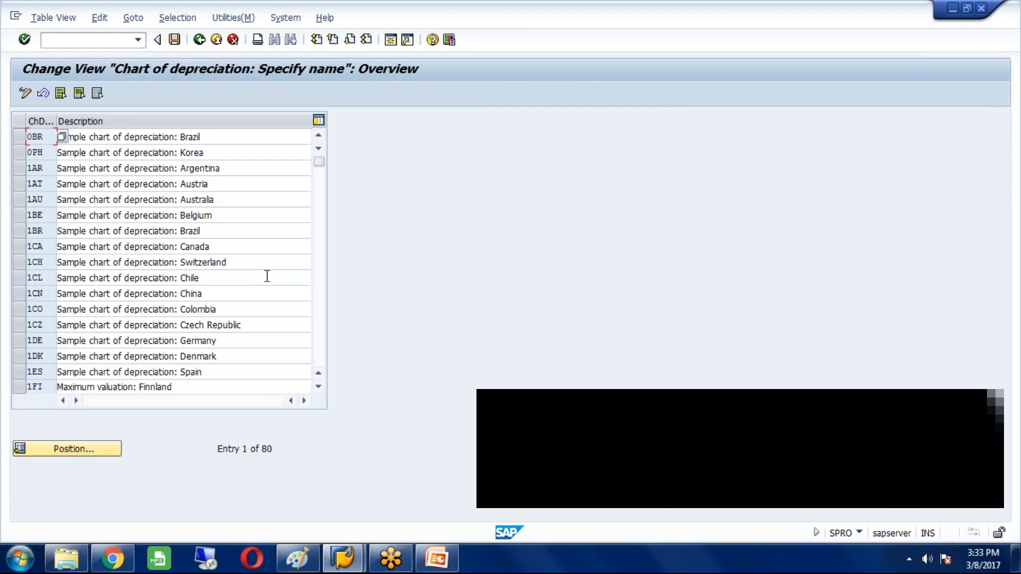
pyautogui.click(91, 449)
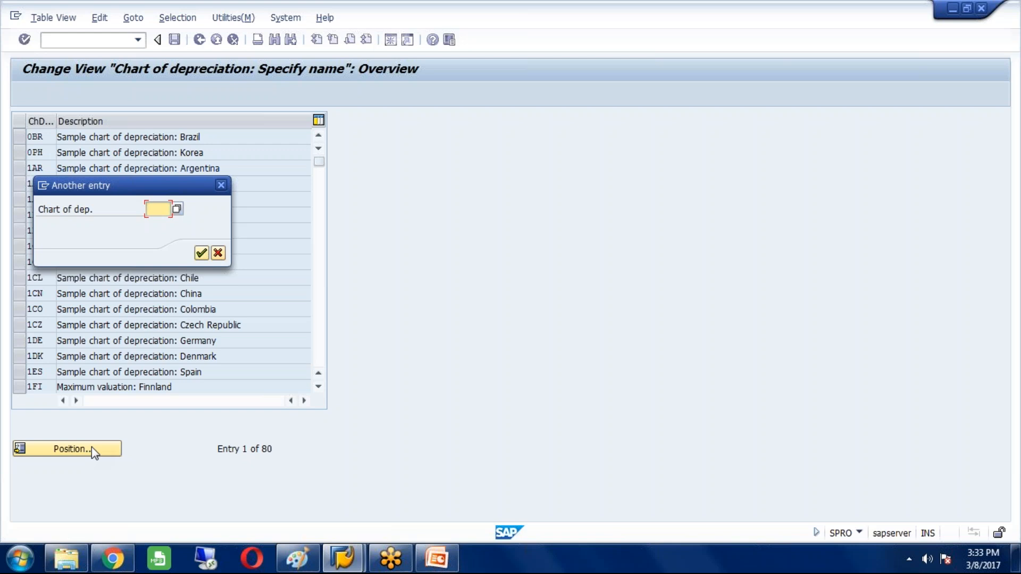
pyautogui.write('HADP')
pyautogui.click(201, 253)
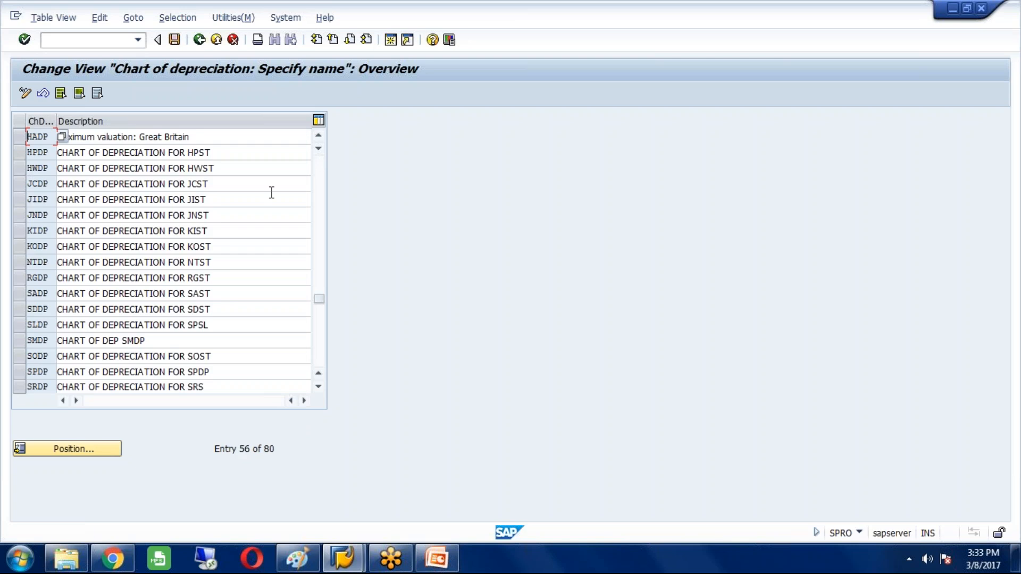
# Change the description of HADP to CHART OF DEPRECIATION FOR HAST and save it under customizing request DM0K900204.
pyautogui.click(230, 137)
pyautogui.press('BackSpace')
pyautogui.press('BackSpace')
pyautogui.press('BackSpace')
pyautogui.press('BackSpace')
pyautogui.press('BackSpace')
pyautogui.press('BackSpace')
pyautogui.press('BackSpace')
pyautogui.press('BackSpace')
pyautogui.press('BackSpace')
pyautogui.press('BackSpace')
pyautogui.press('BackSpace')
pyautogui.press('BackSpace')
pyautogui.press('BackSpace')
pyautogui.press('BackSpace')
pyautogui.press('BackSpace')
pyautogui.press('BackSpace')
pyautogui.press('BackSpace')
pyautogui.press('BackSpace')
pyautogui.press('BackSpace')
pyautogui.press('BackSpace')
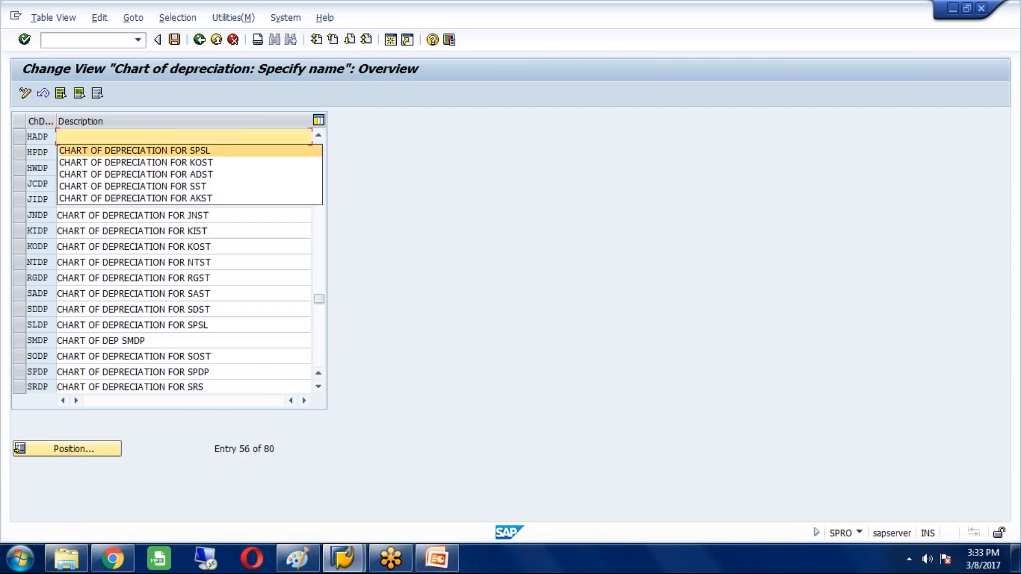
pyautogui.click(218, 150)
pyautogui.press('BackSpace')
pyautogui.press('BackSpace')
pyautogui.press('BackSpace')
pyautogui.press('BackSpace')
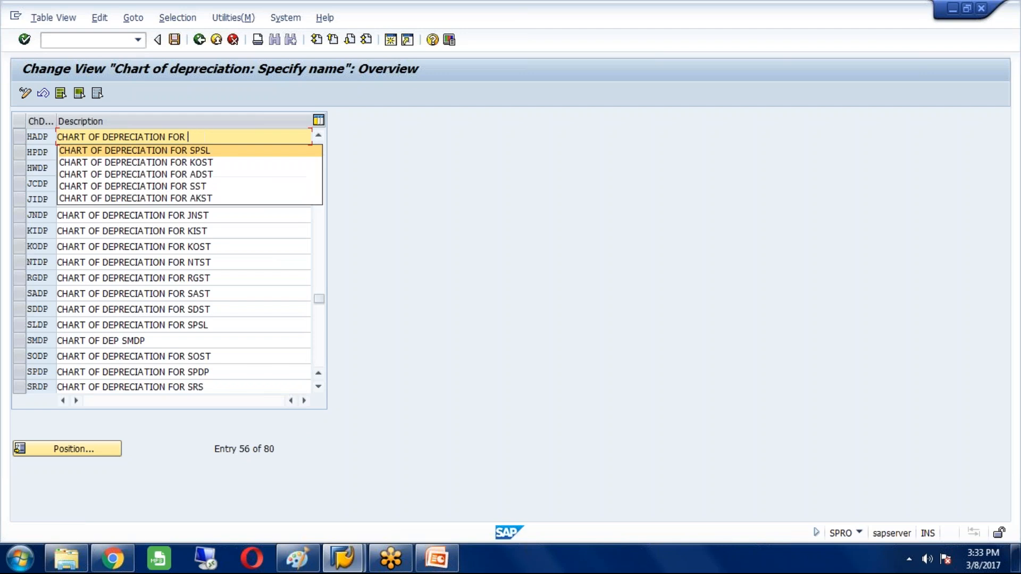
pyautogui.write('HAST')
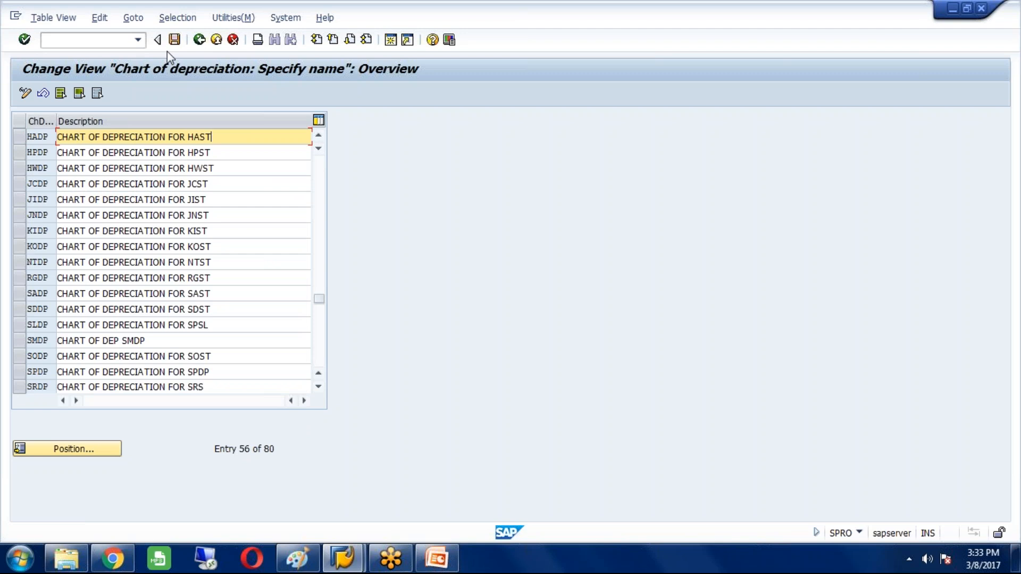
pyautogui.click(174, 40)
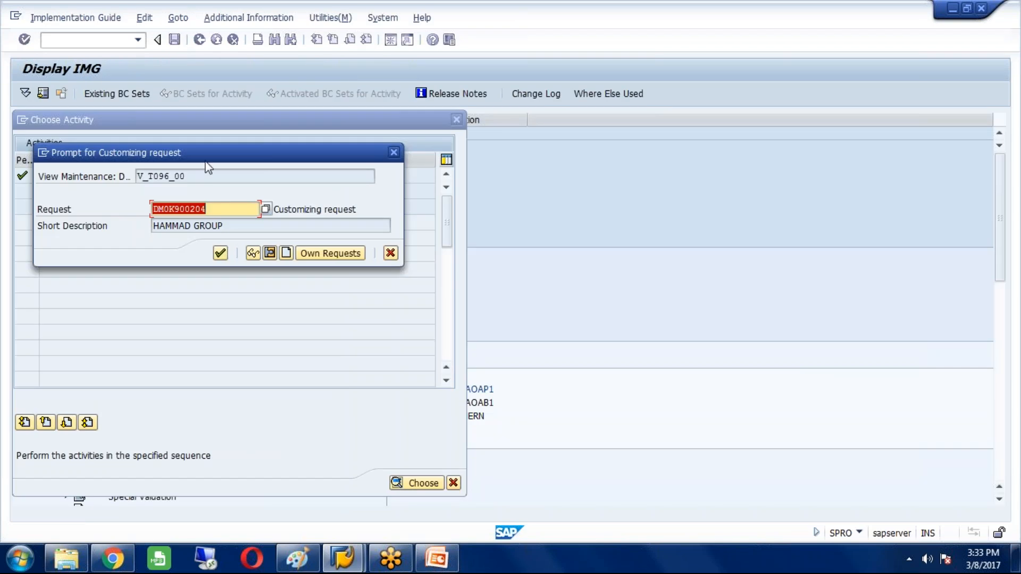
pyautogui.click(220, 254)
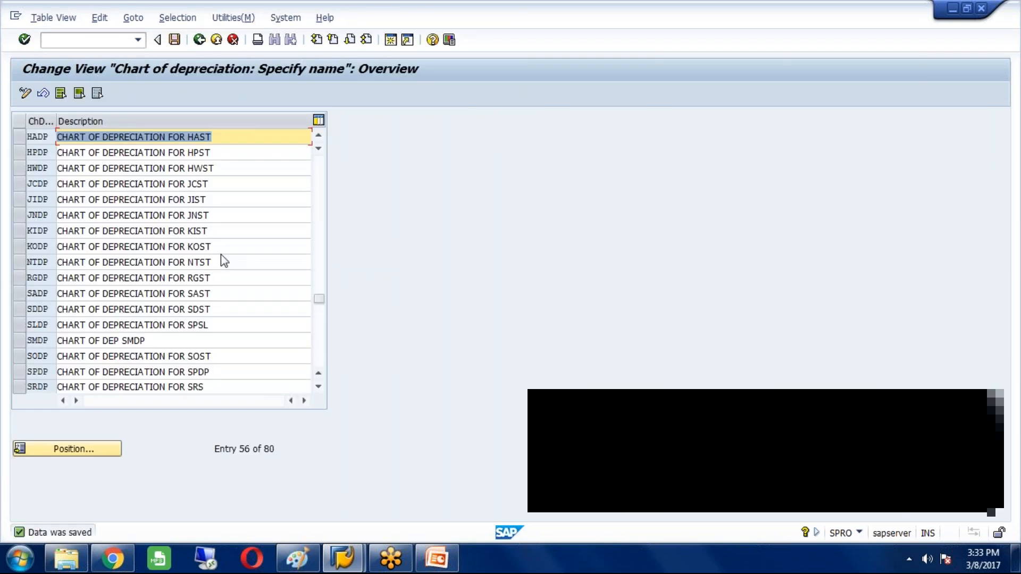
# Open the activity Copy/Delete Depreciation Areas with HADP as the work area.
pyautogui.click(200, 41)
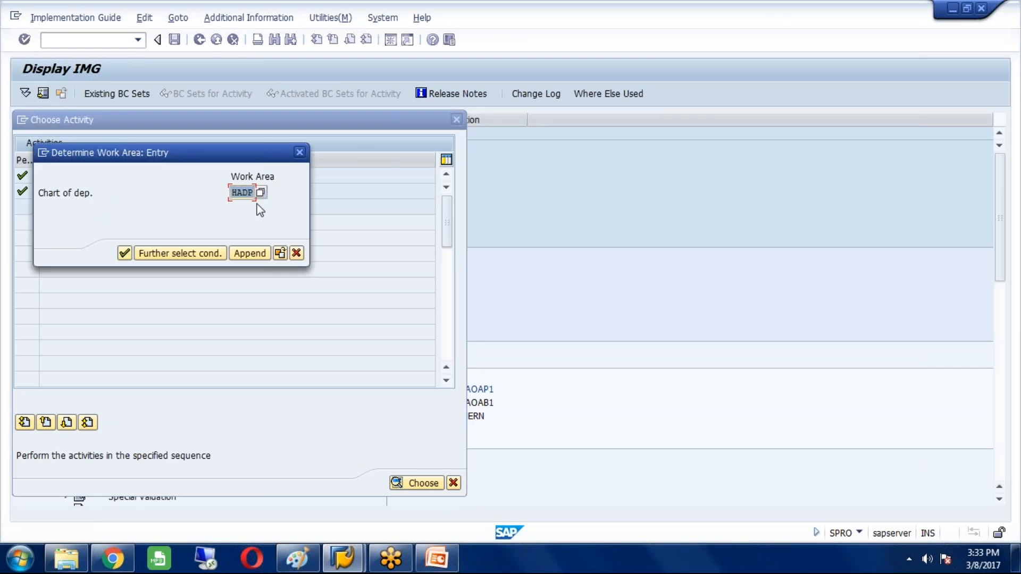
pyautogui.click(125, 253)
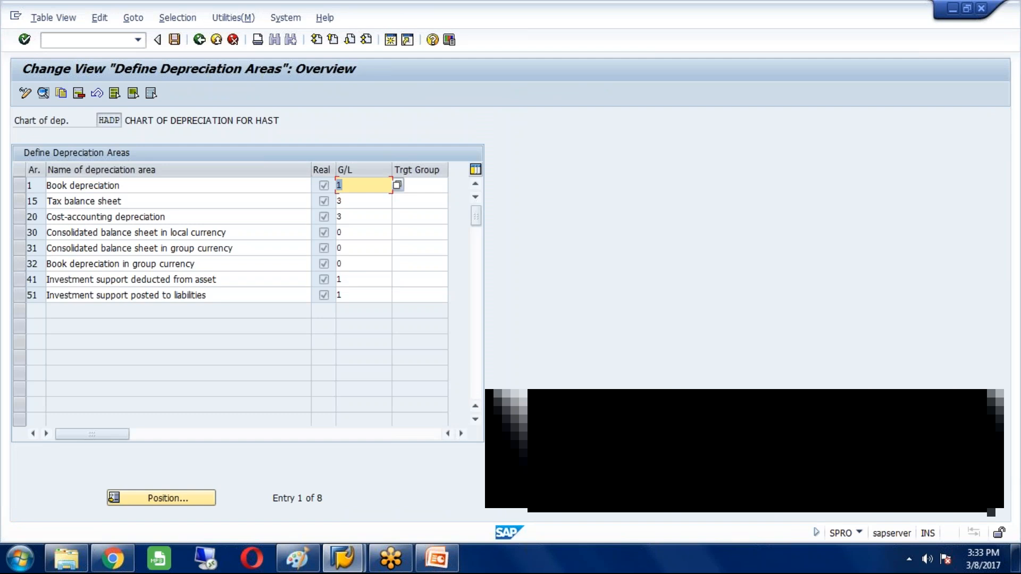
pyautogui.click(22, 189)
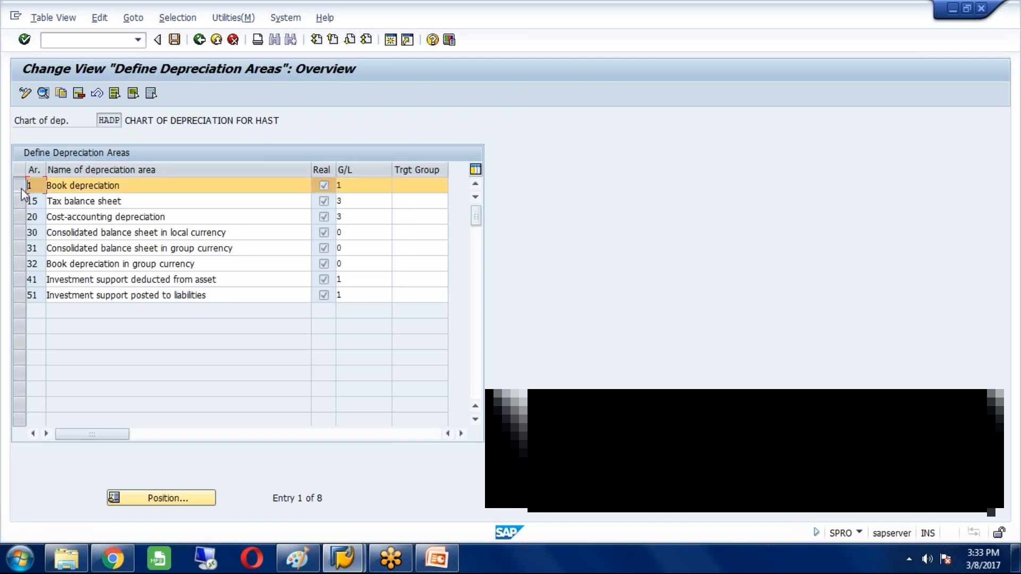
pyautogui.click(20, 234)
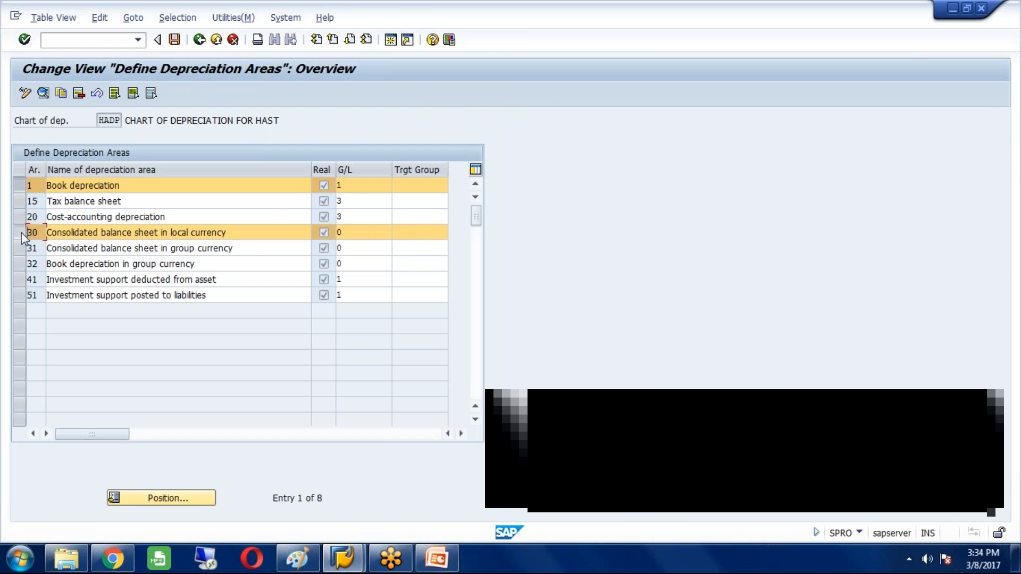
pyautogui.click(21, 232)
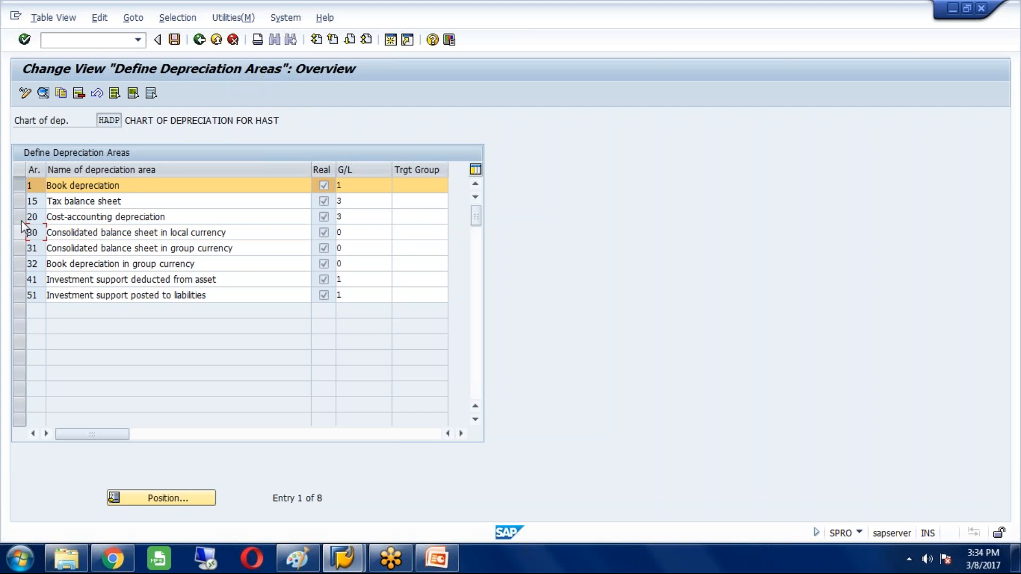
pyautogui.click(21, 185)
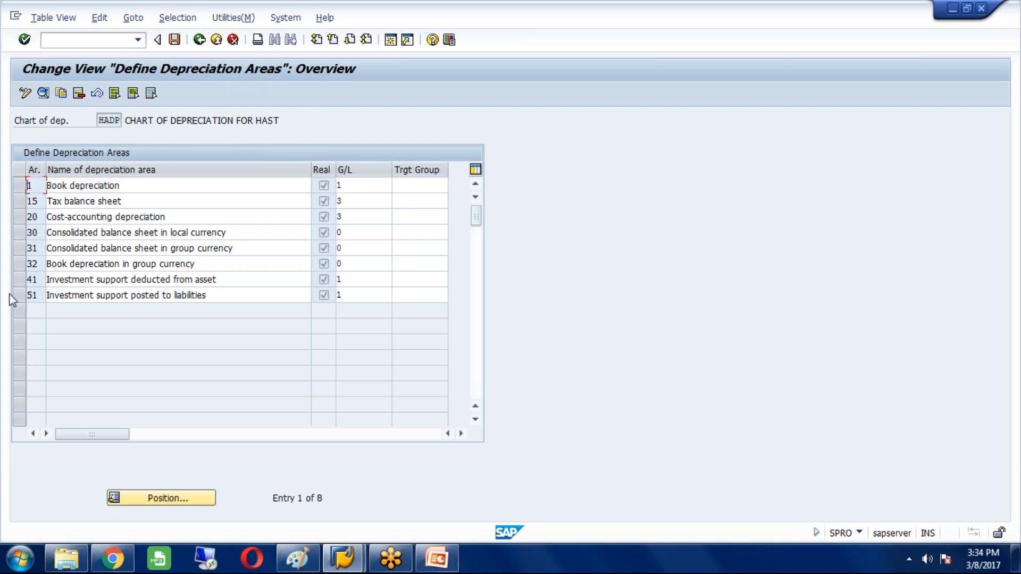
# Delete depreciation areas 15, 20, 31, 32, 41 and 51 from chart of depreciation HADP.
pyautogui.click(19, 203)
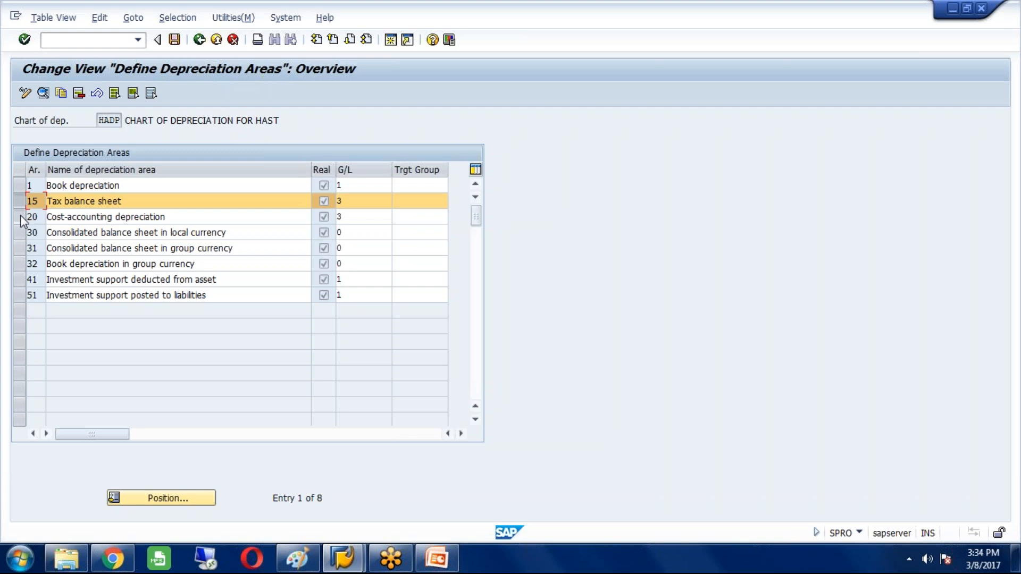
pyautogui.click(20, 215)
pyautogui.click(21, 248)
pyautogui.click(21, 264)
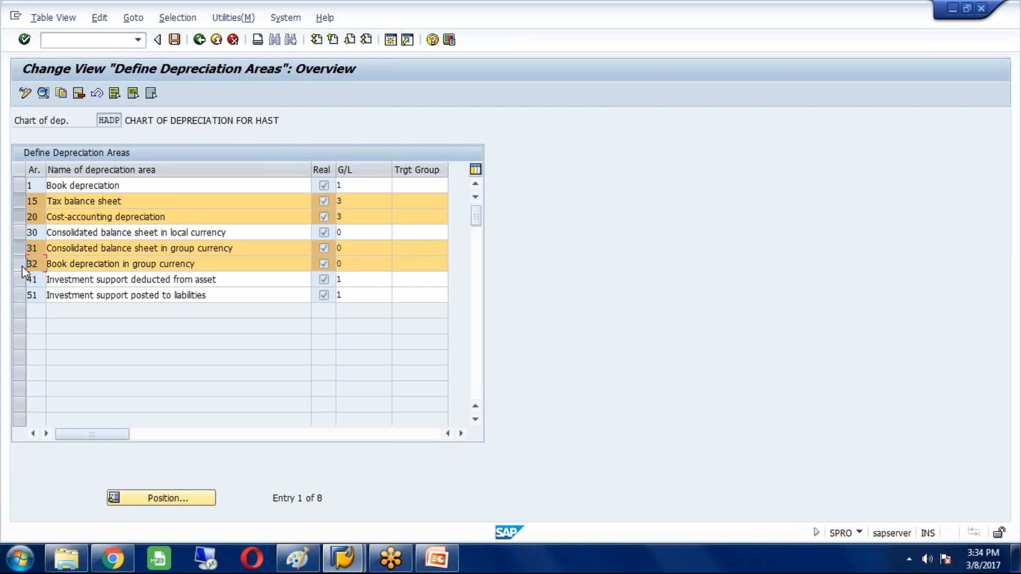
pyautogui.click(22, 282)
pyautogui.click(25, 296)
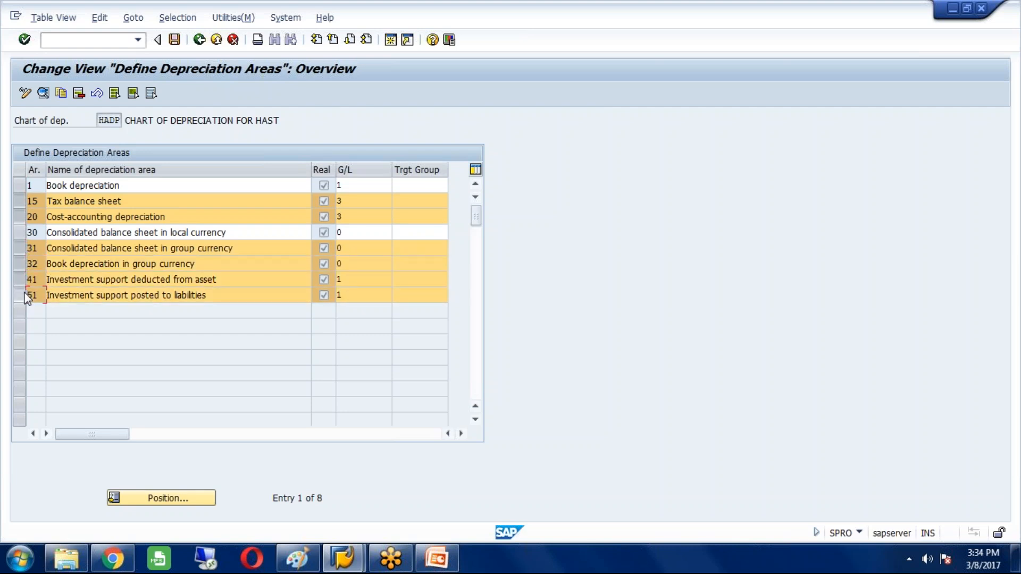
pyautogui.click(80, 94)
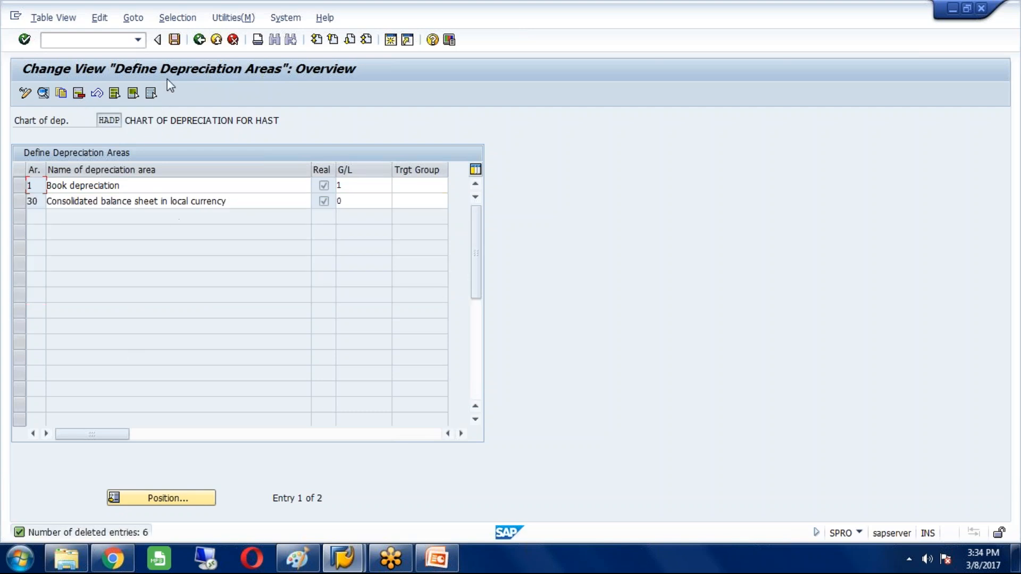
# Save the depreciation area deletions under customizing request DM0K900204 and return to the implementation guide structure.
pyautogui.click(175, 40)
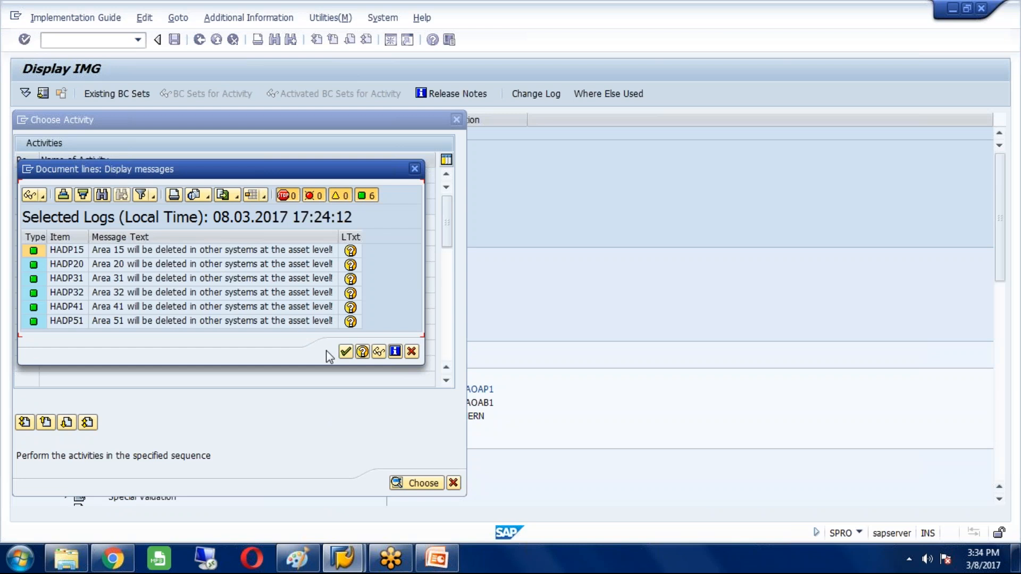
pyautogui.click(350, 351)
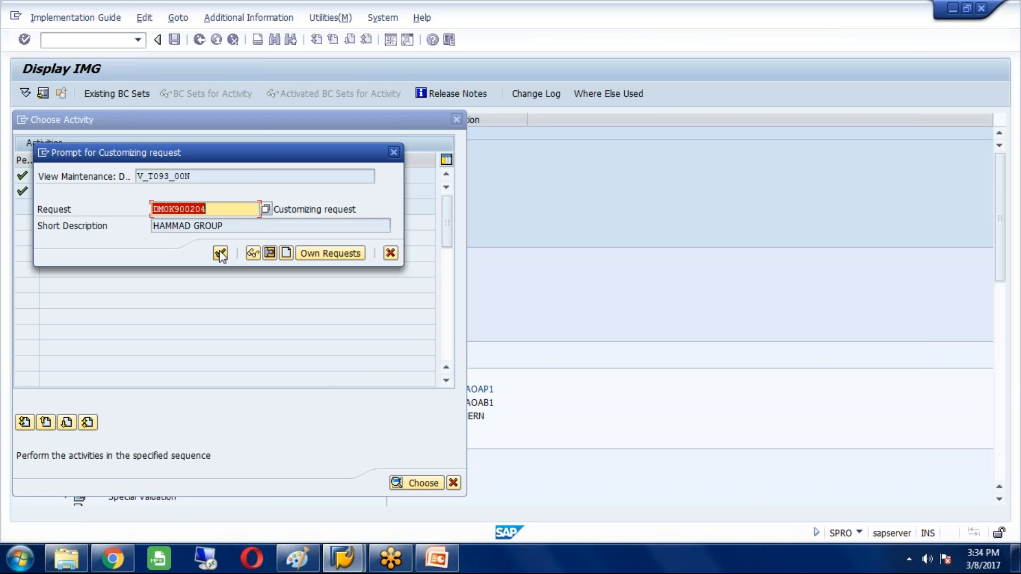
pyautogui.click(220, 253)
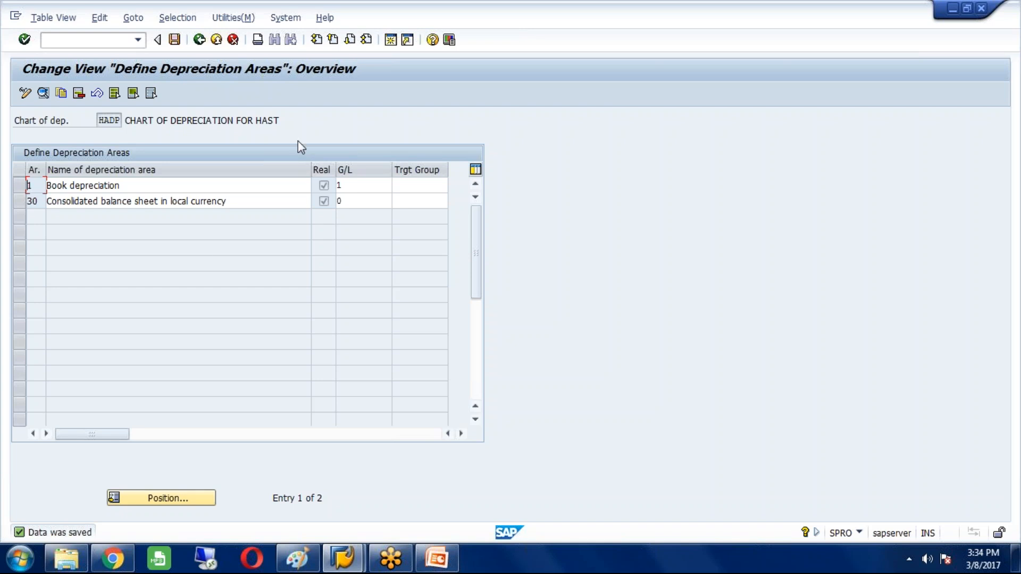
pyautogui.click(174, 40)
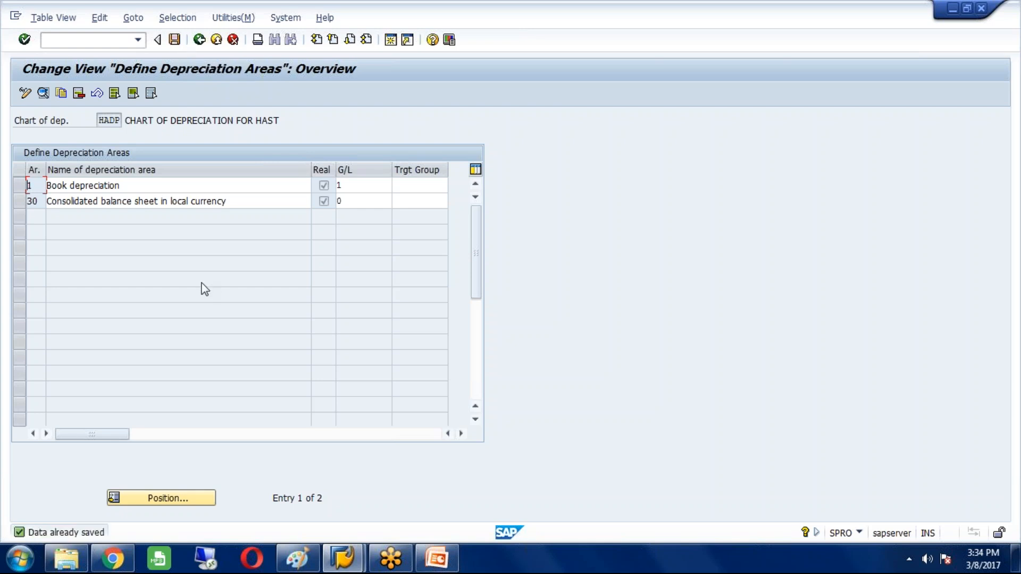
pyautogui.click(200, 40)
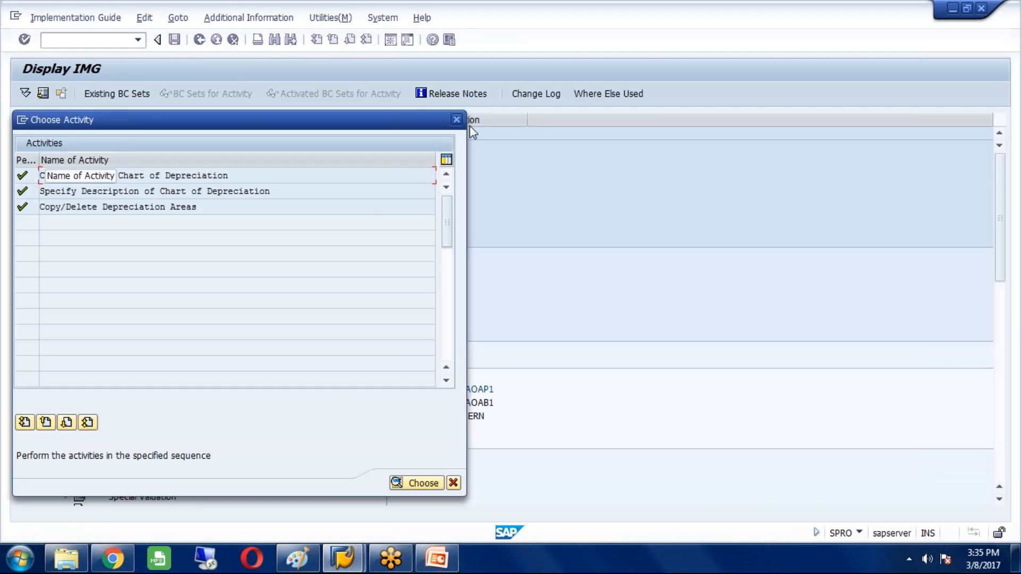
pyautogui.click(456, 120)
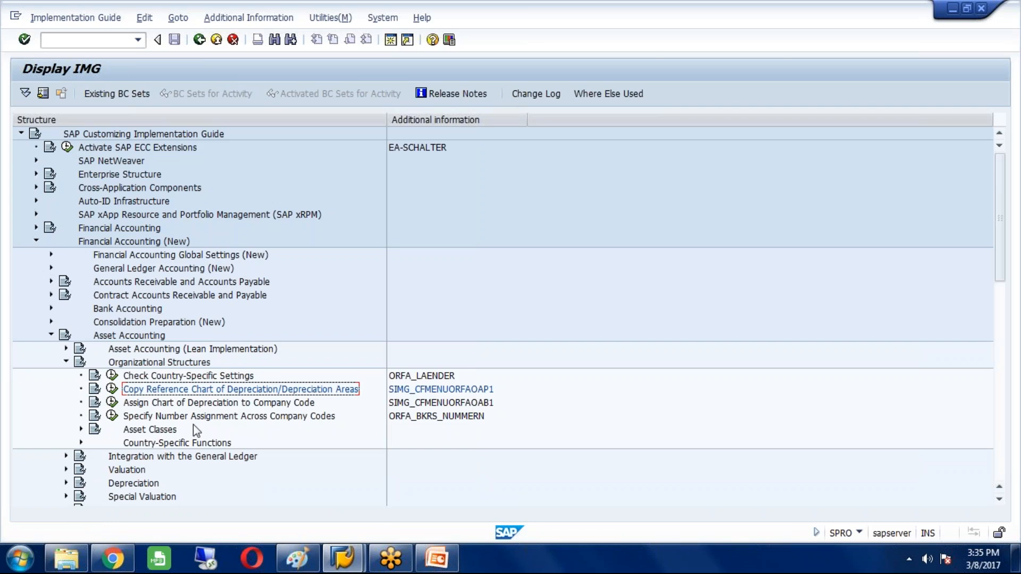
# Open the activity Assign Chart of Depreciation to Company Code and position the list at company code HAST.
pyautogui.click(198, 404)
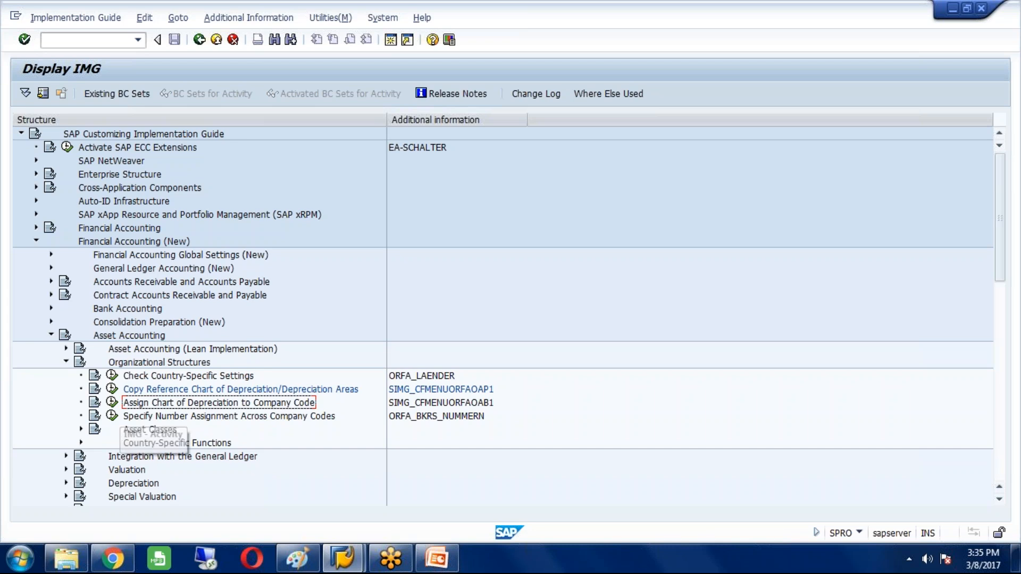
pyautogui.click(112, 405)
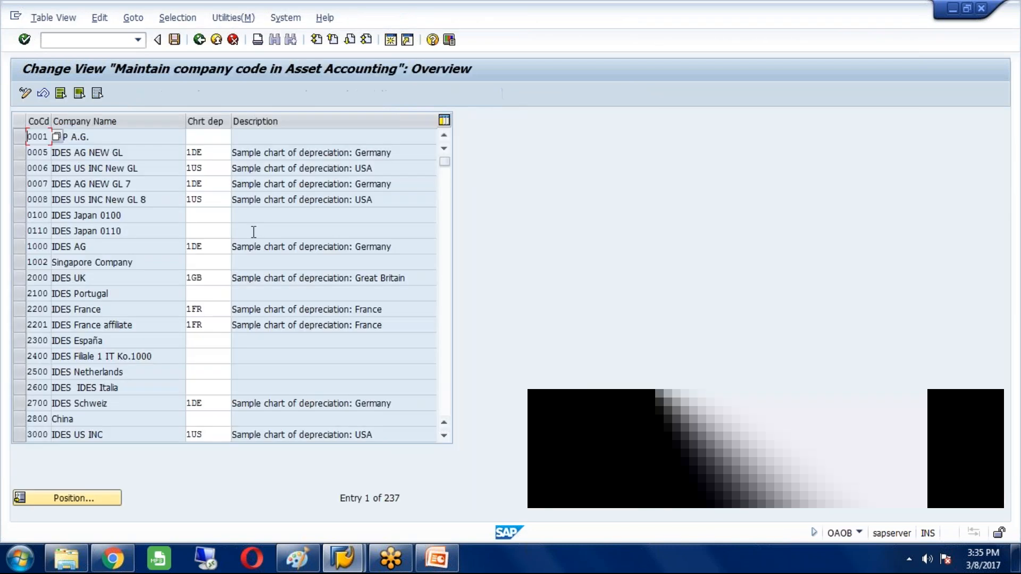
pyautogui.click(95, 500)
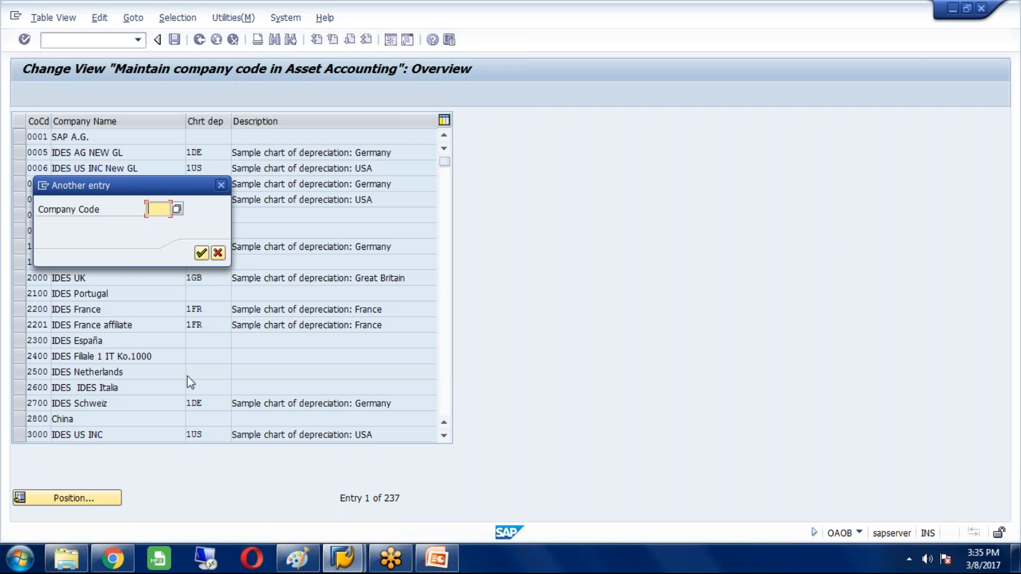
pyautogui.write('HAST')
pyautogui.press('Return')
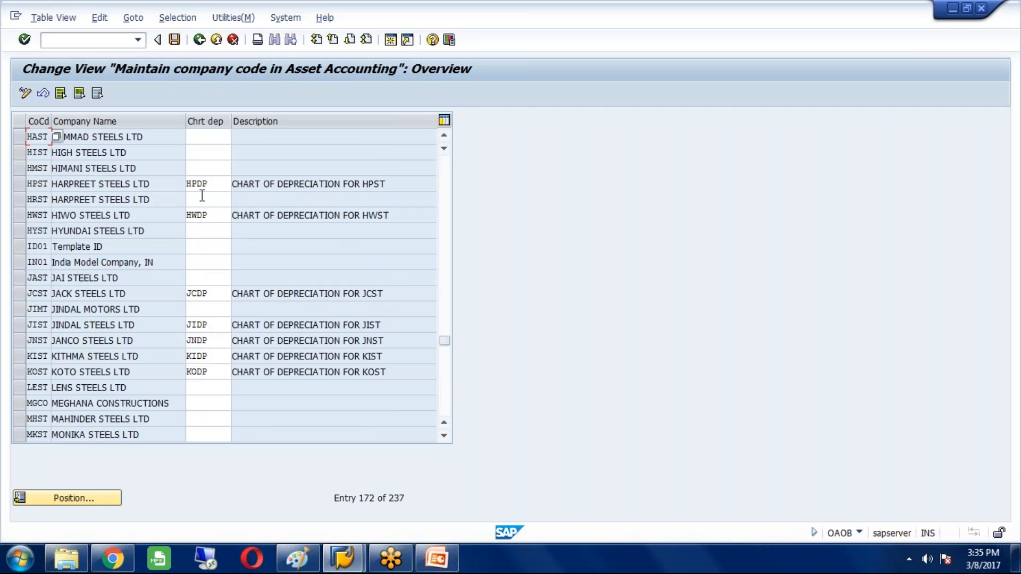
# Assign chart of depreciation HADP to company code HAST, choosing it from the list of available charts.
pyautogui.click(218, 137)
pyautogui.click(237, 136)
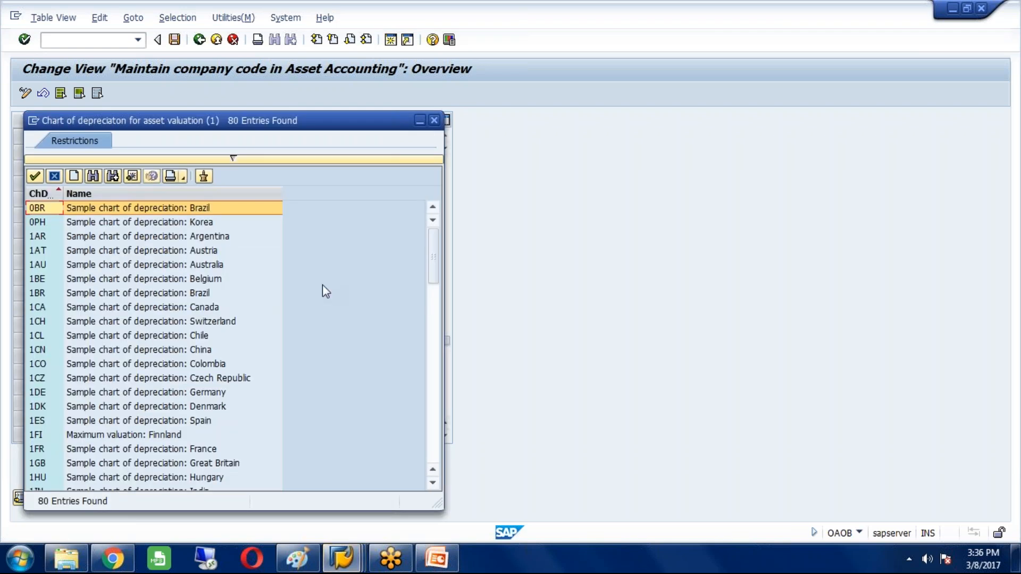
pyautogui.scroll(-13, 322, 285)
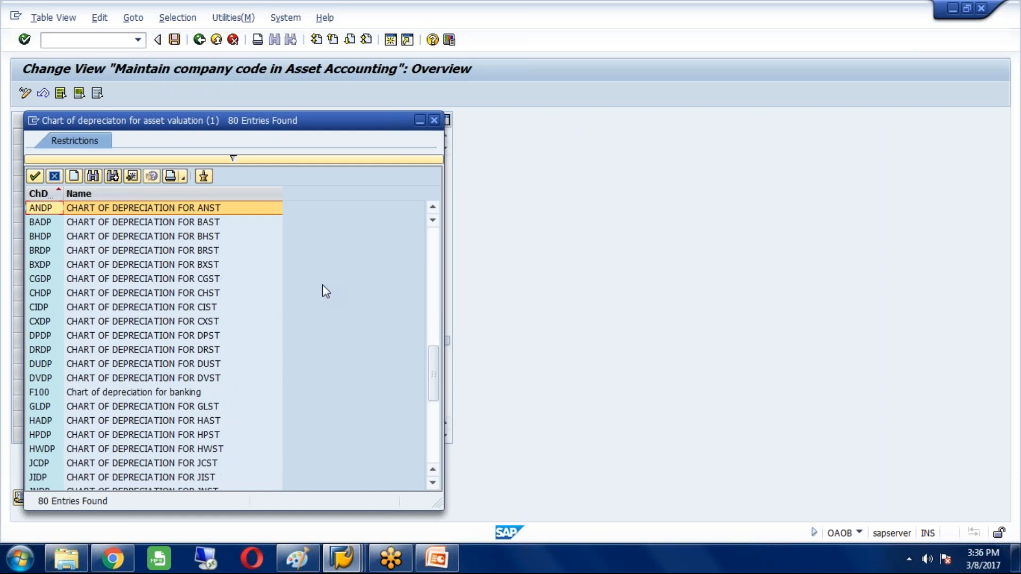
pyautogui.click(199, 421)
pyautogui.doubleClick(199, 421)
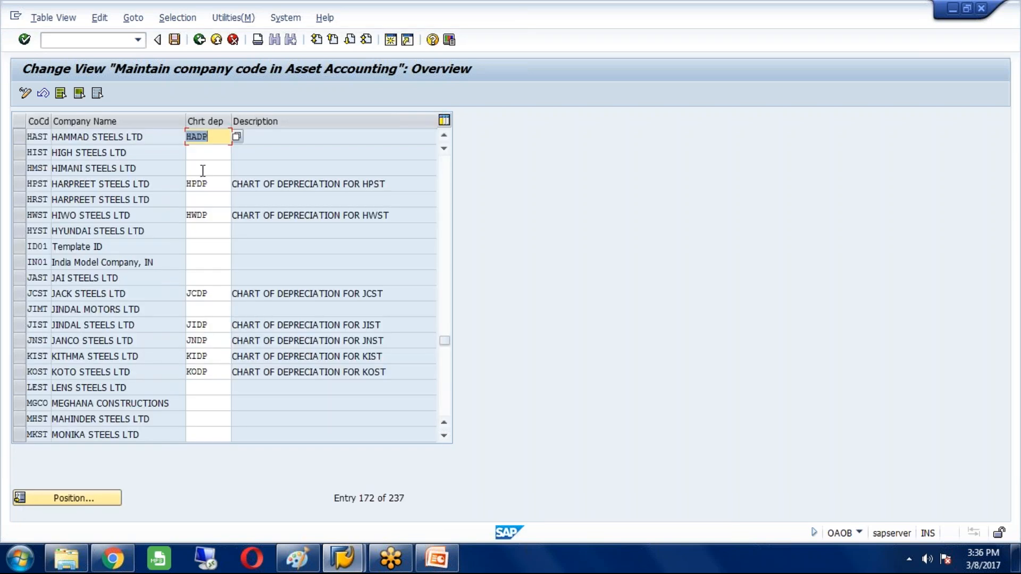
# Save the chart assignment under customizing request DM0K900204 and return to the implementation guide structure.
pyautogui.click(175, 40)
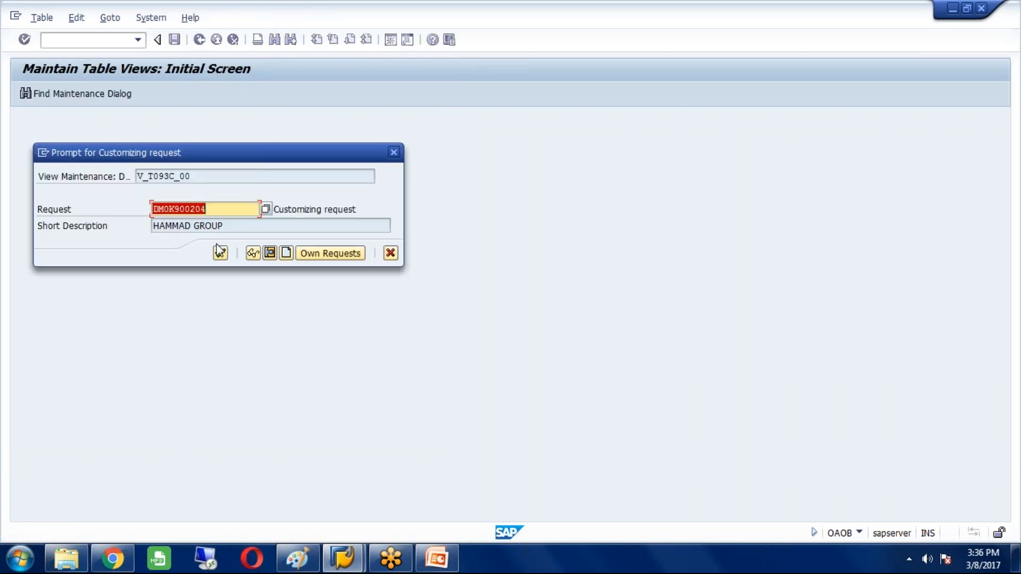
pyautogui.click(221, 253)
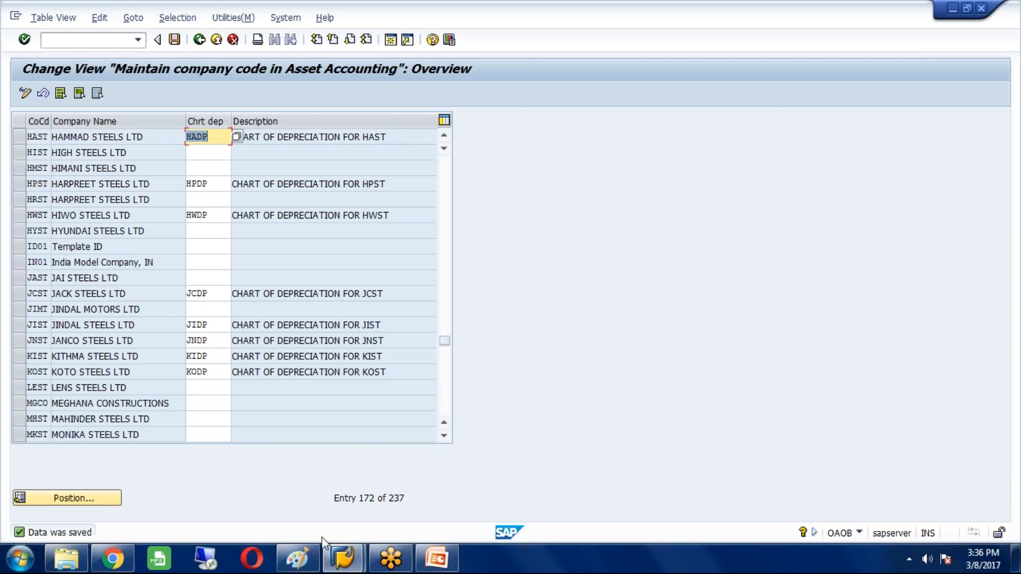
pyautogui.click(364, 565)
pyautogui.moveTo(350, 541)
pyautogui.click(381, 511)
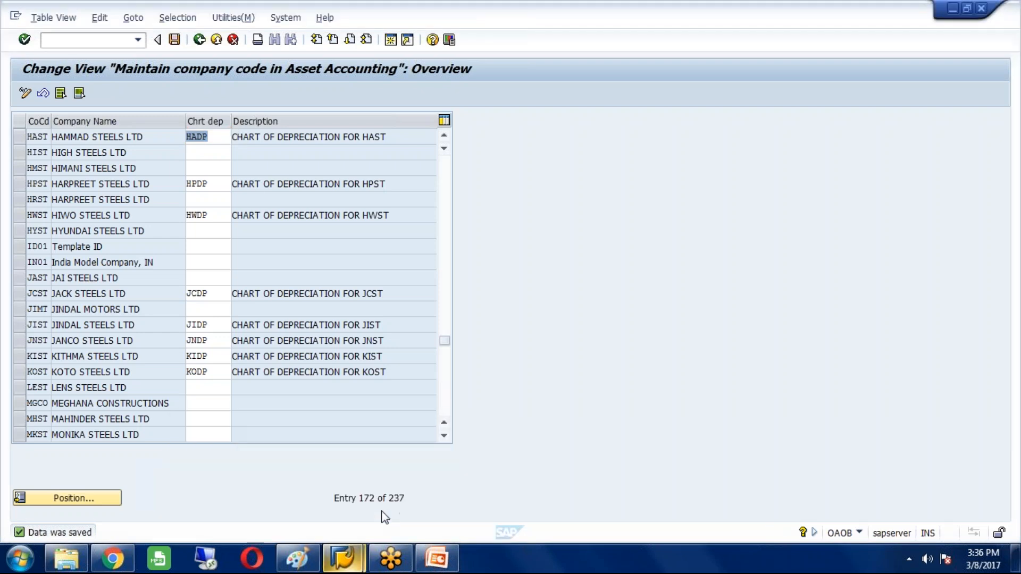
pyautogui.click(198, 39)
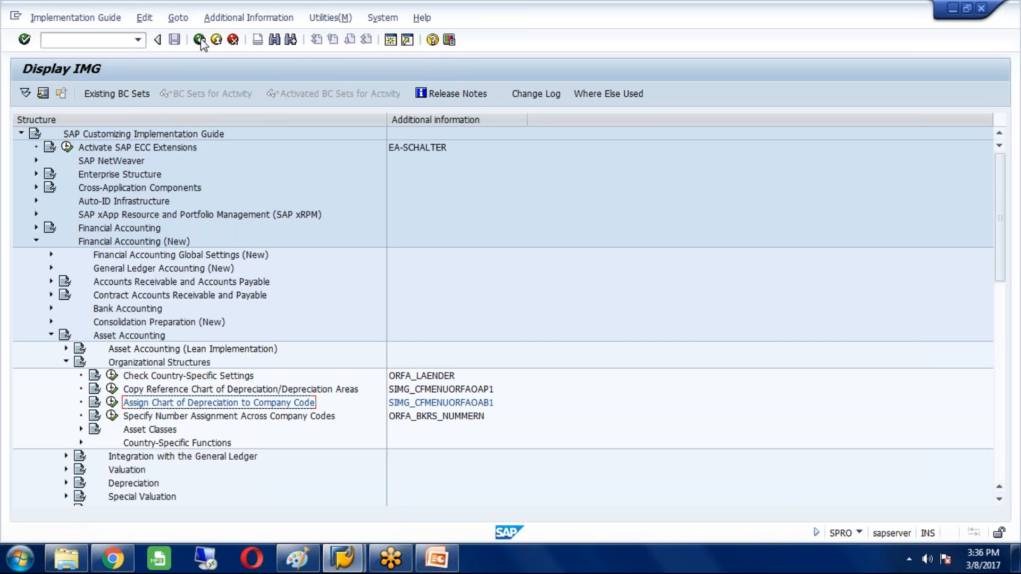
# Expand Asset Classes under Organizational Structures and select the activity Specify Account Determination.
pyautogui.click(149, 430)
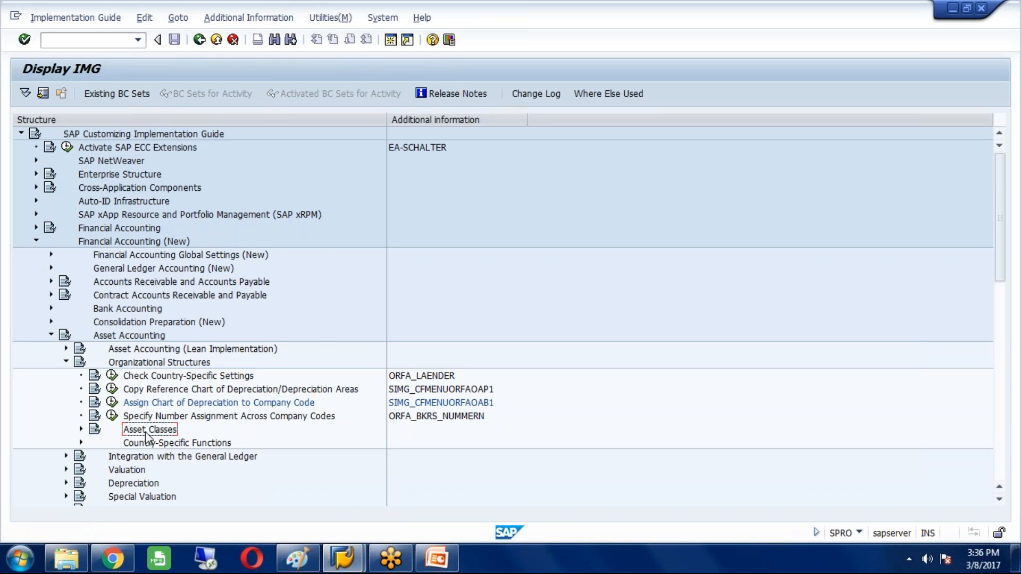
pyautogui.doubleClick(146, 433)
pyautogui.click(196, 446)
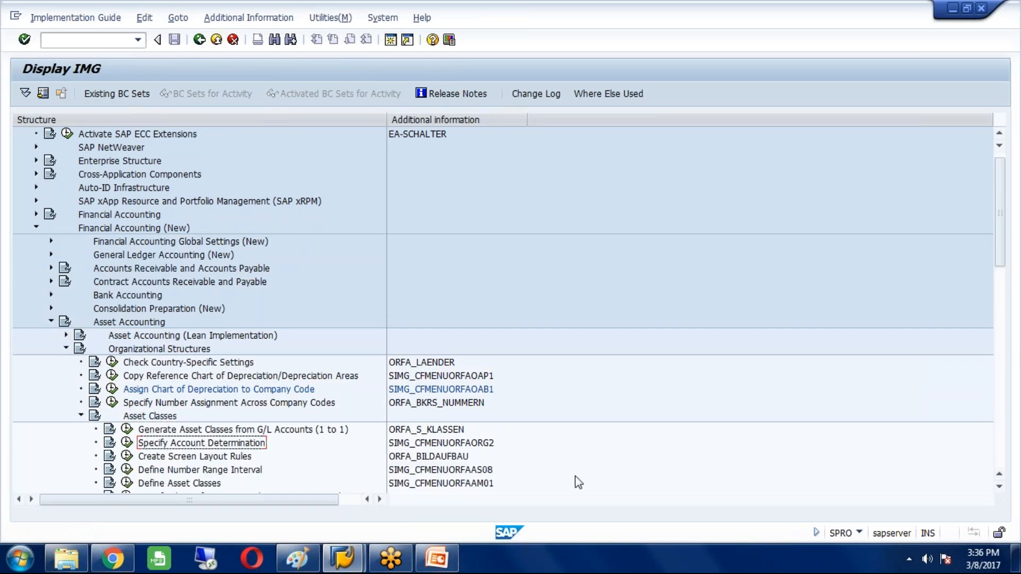
pyautogui.click(1000, 487)
pyautogui.click(1000, 487)
pyautogui.click(1000, 487)
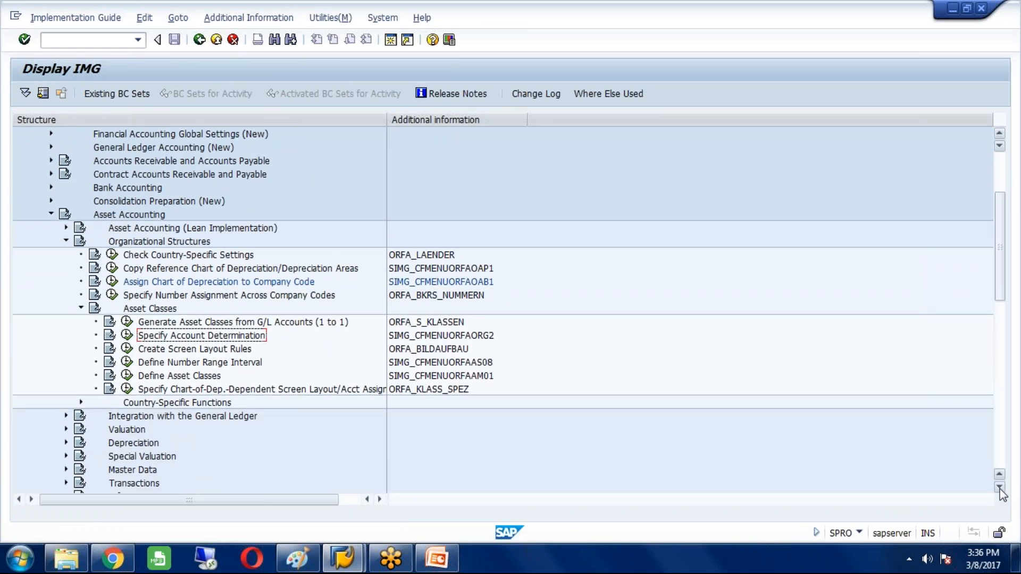
# Switch to PowerPoint and review slide 7, the asset class and asset master overview, as a slide show, then end the show.
pyautogui.click(438, 558)
pyautogui.click(152, 127)
pyautogui.click(152, 126)
pyautogui.click(152, 127)
pyautogui.click(152, 127)
pyautogui.click(152, 127)
pyautogui.click(92, 254)
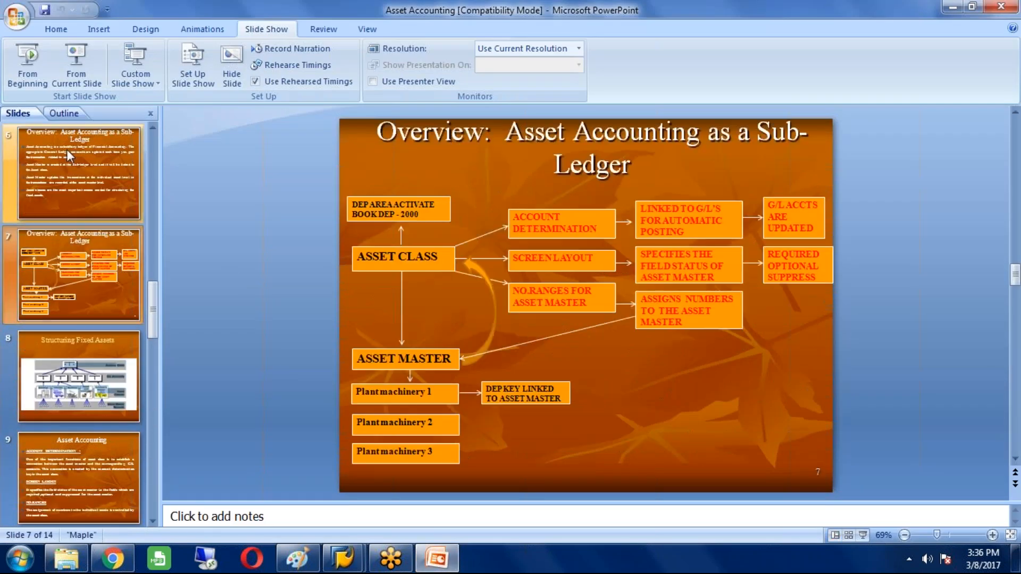
pyautogui.click(79, 51)
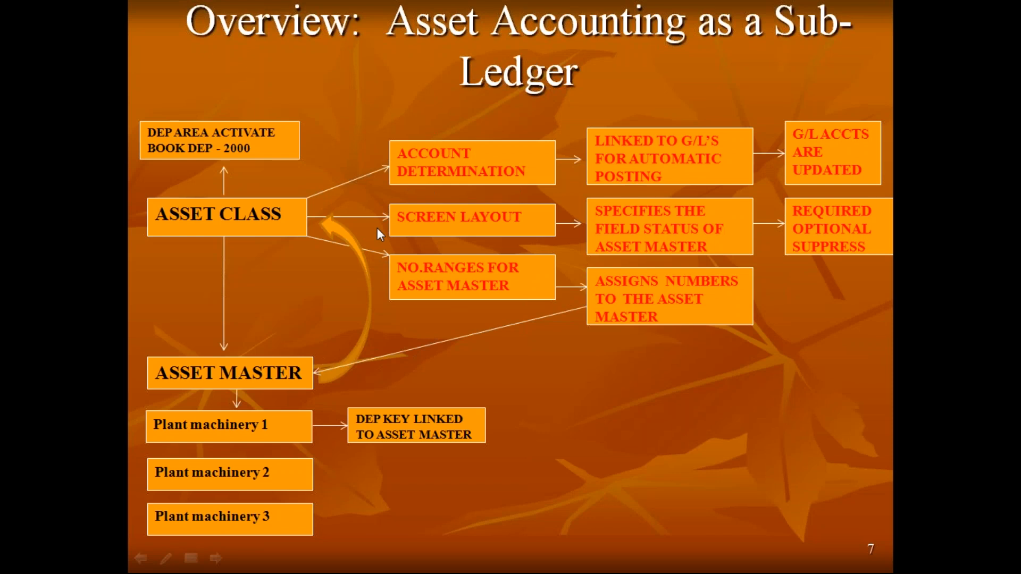
pyautogui.rightClick(646, 387)
pyautogui.click(681, 379)
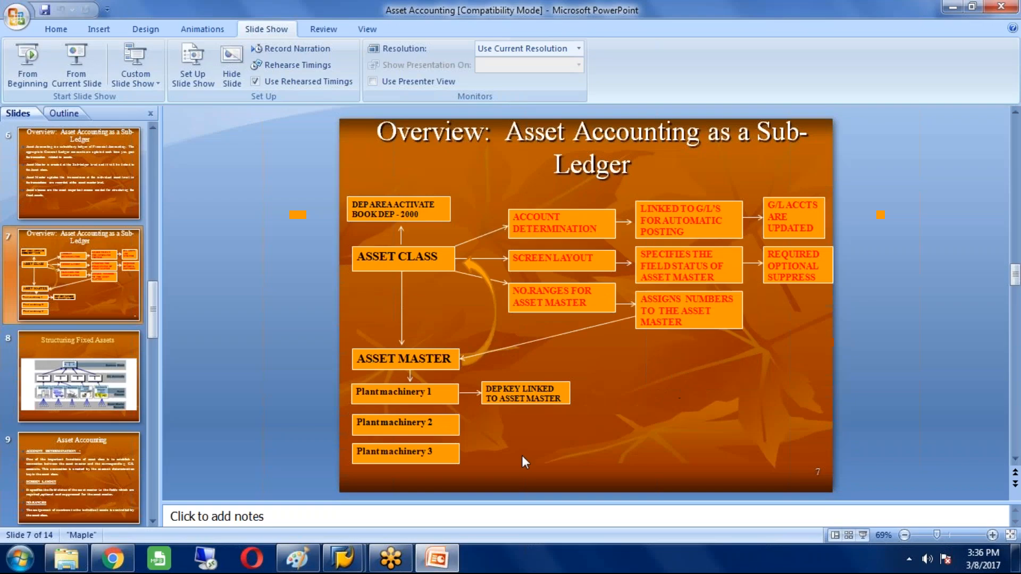
# Switch back to SAP and open the new entries table of the Specify Account Determination activity.
pyautogui.moveTo(343, 559)
pyautogui.click(380, 511)
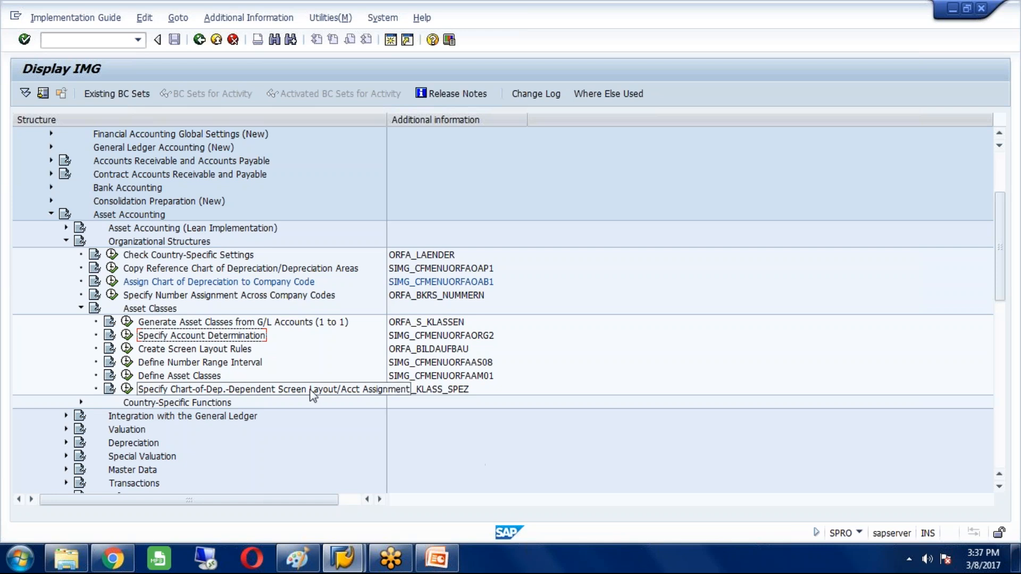
pyautogui.click(128, 336)
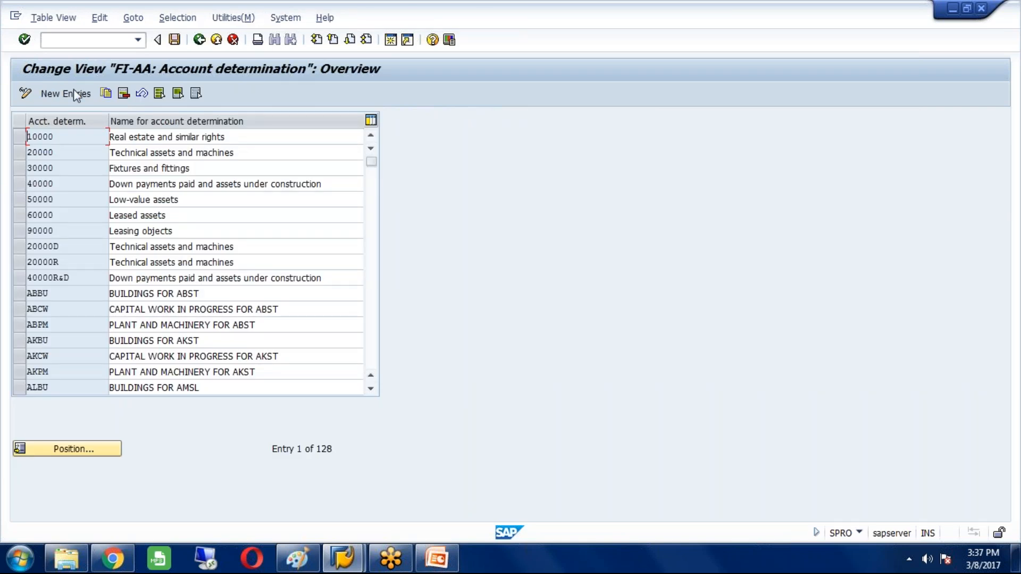
pyautogui.click(77, 95)
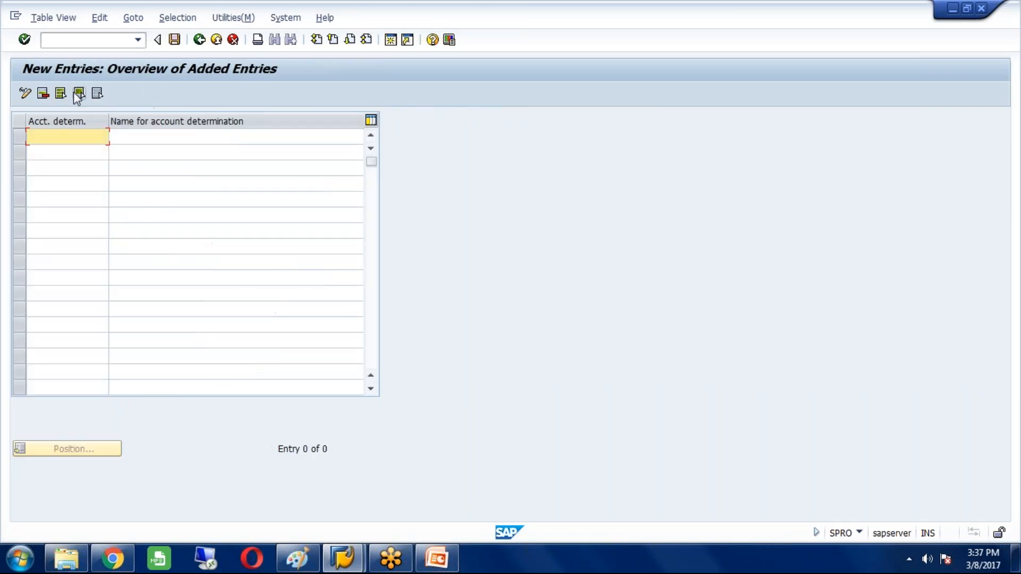
# Add account determination HABU with the name BUILDINGS FOR HAST.
pyautogui.write('HABU')
pyautogui.press('Tab')
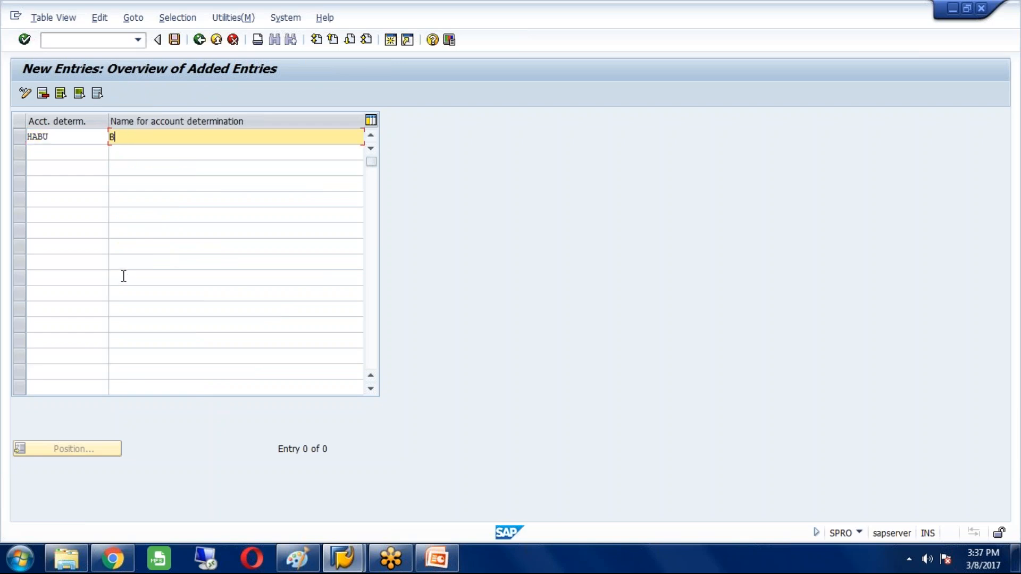
pyautogui.write('BU')
pyautogui.press('Down')
pyautogui.press('Return')
pyautogui.press('BackSpace')
pyautogui.press('BackSpace')
pyautogui.press('BackSpace')
pyautogui.press('BackSpace')
pyautogui.write('HAST')
pyautogui.press('Tab')
# Add account determination HACW with the name CAPITAL WORK IN PROGRESS FOR HAST.
pyautogui.write('HACW')
pyautogui.press('Tab')
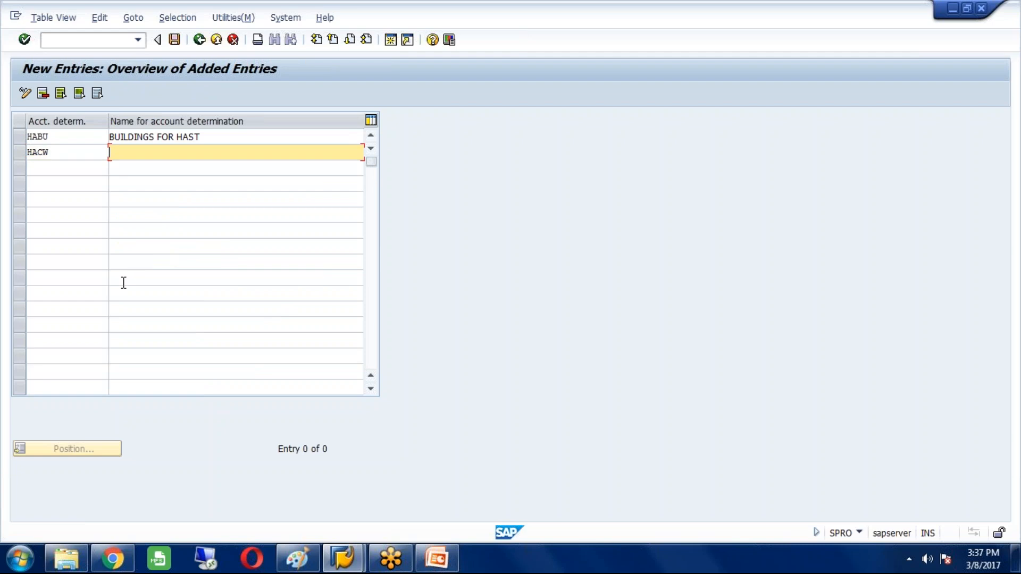
pyautogui.write('C')
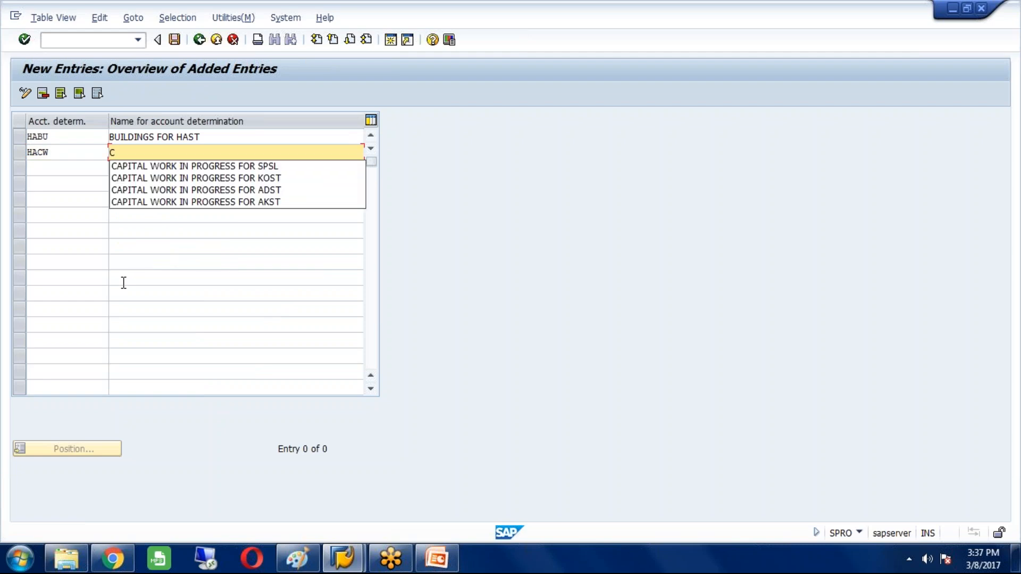
pyautogui.press('Down')
pyautogui.press('Return')
pyautogui.press('BackSpace')
pyautogui.press('BackSpace')
pyautogui.press('BackSpace')
pyautogui.press('BackSpace')
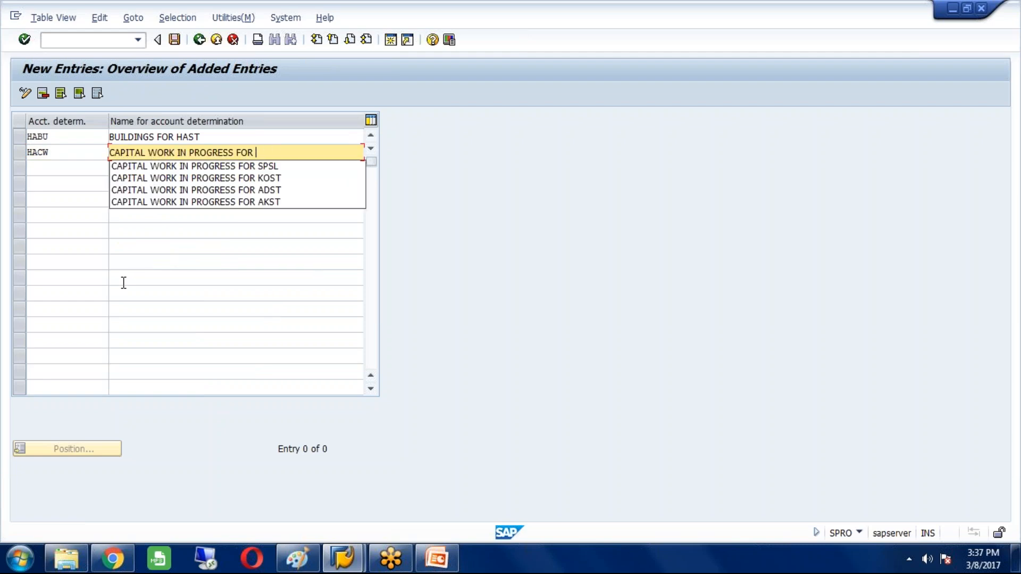
pyautogui.write('HAST')
pyautogui.press('Tab')
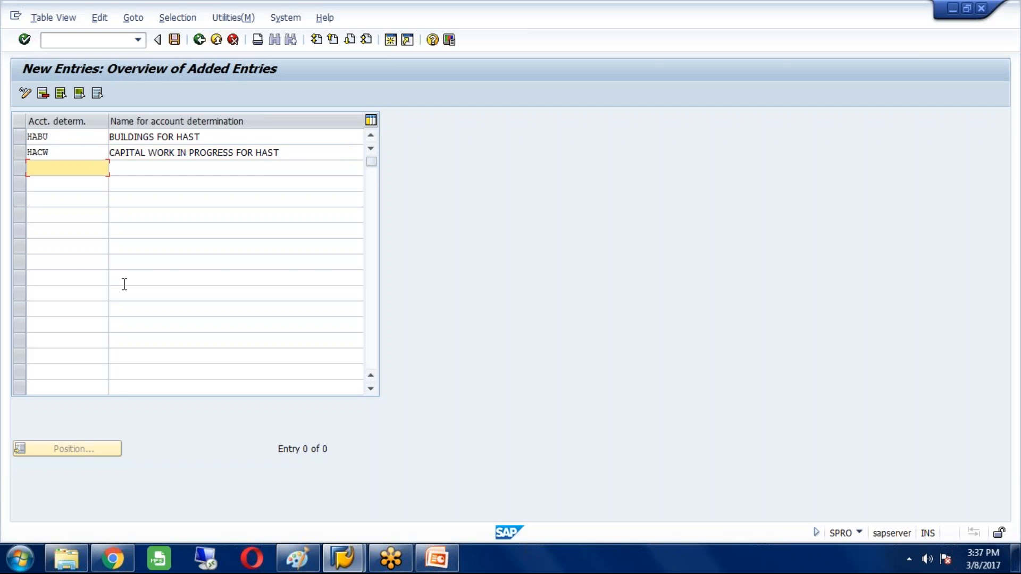
# Add account determination HAPM with the name PLANT AND MACHINERY FOR HAST.
pyautogui.write('HAPM')
pyautogui.press('Tab')
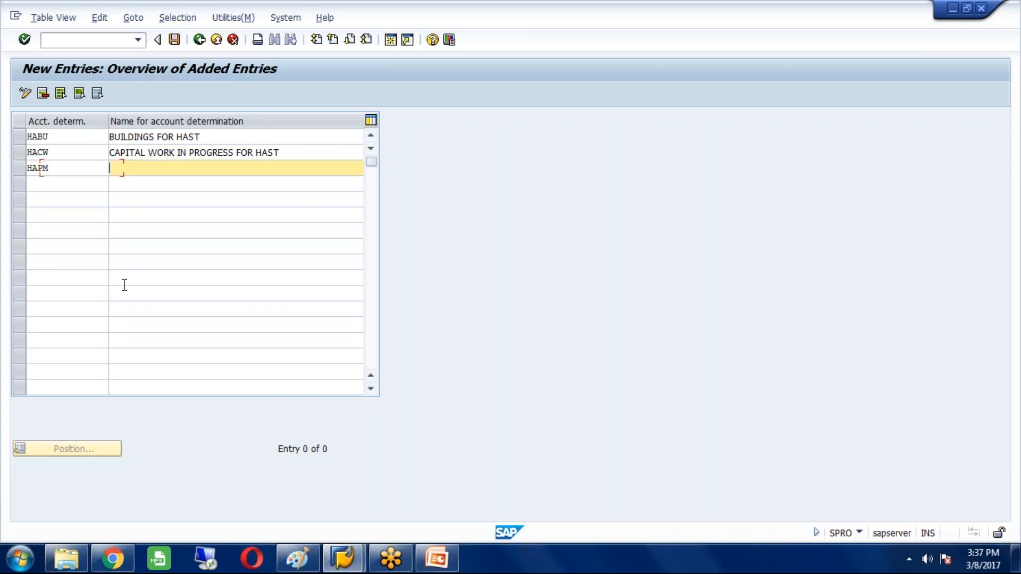
pyautogui.write('P')
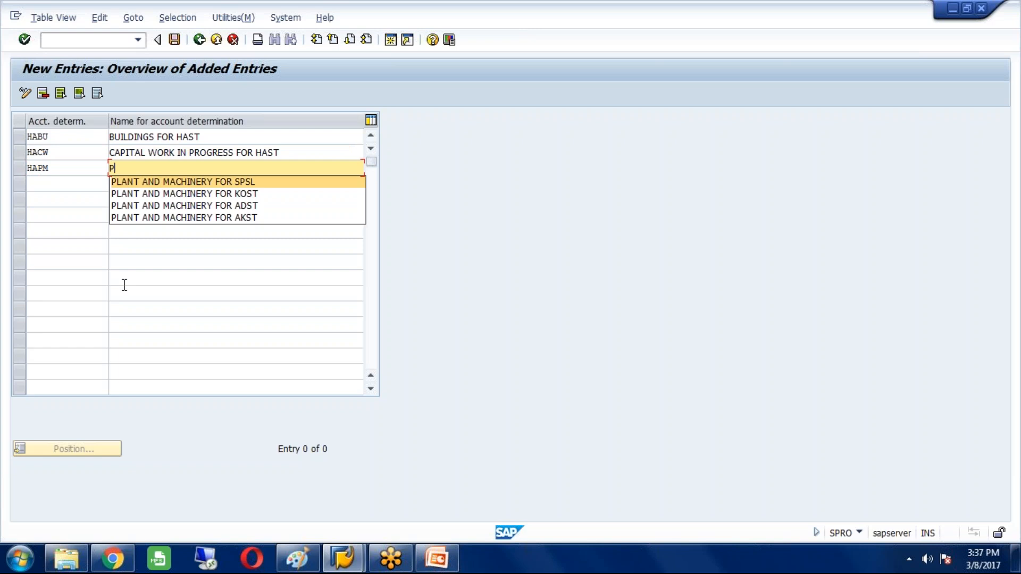
pyautogui.press('Down')
pyautogui.press('Return')
pyautogui.press('BackSpace')
pyautogui.press('BackSpace')
pyautogui.press('BackSpace')
pyautogui.press('BackSpace')
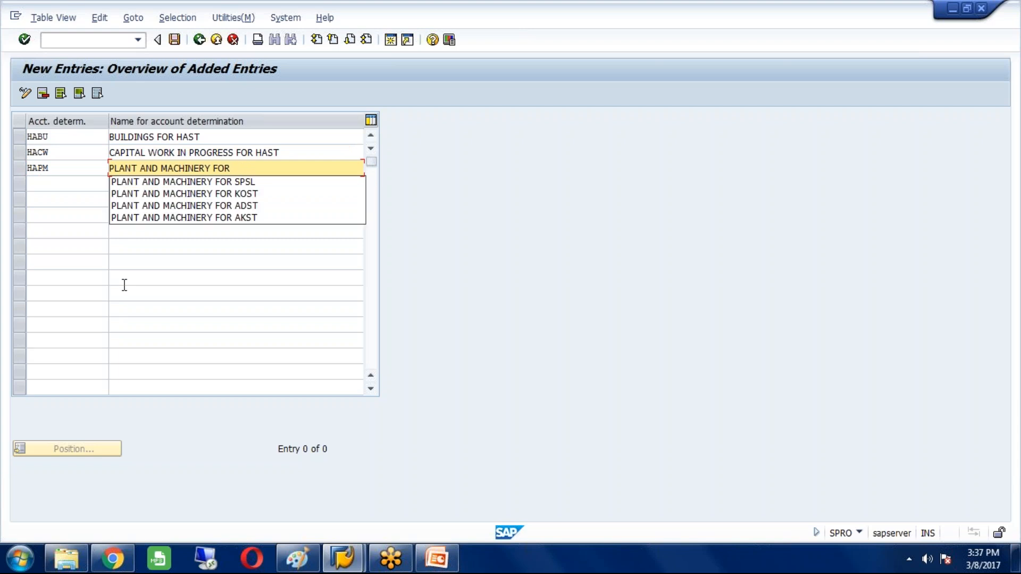
pyautogui.write('HAST')
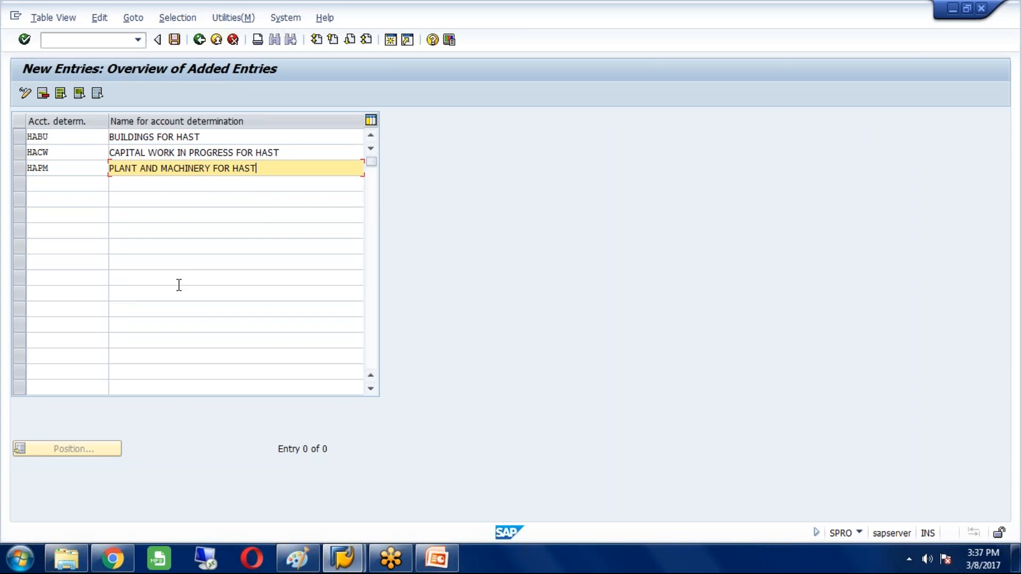
# Save the new account determinations under customizing request DM0K900204 and return to the implementation guide structure.
pyautogui.click(175, 40)
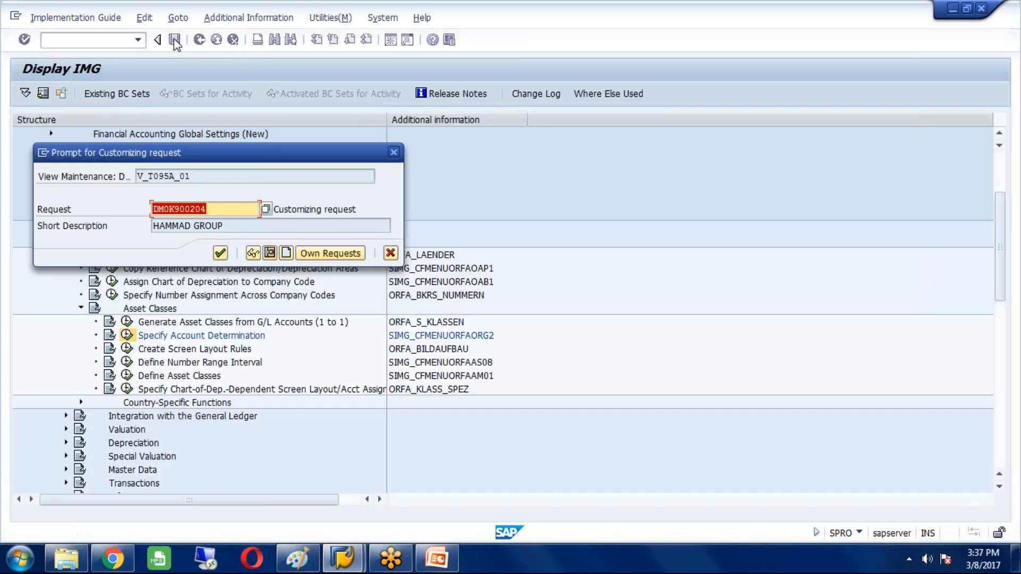
pyautogui.click(220, 253)
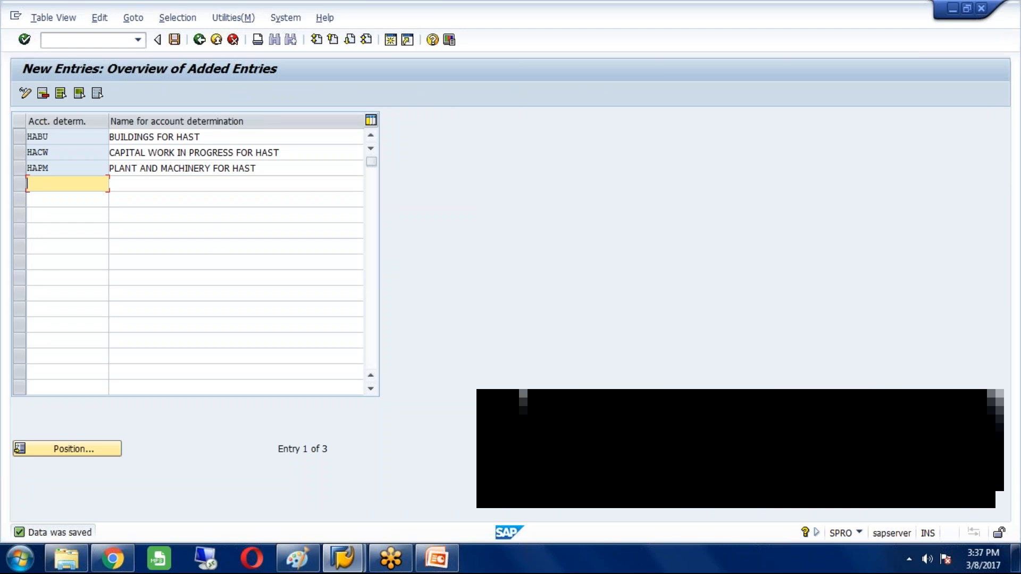
pyautogui.click(200, 40)
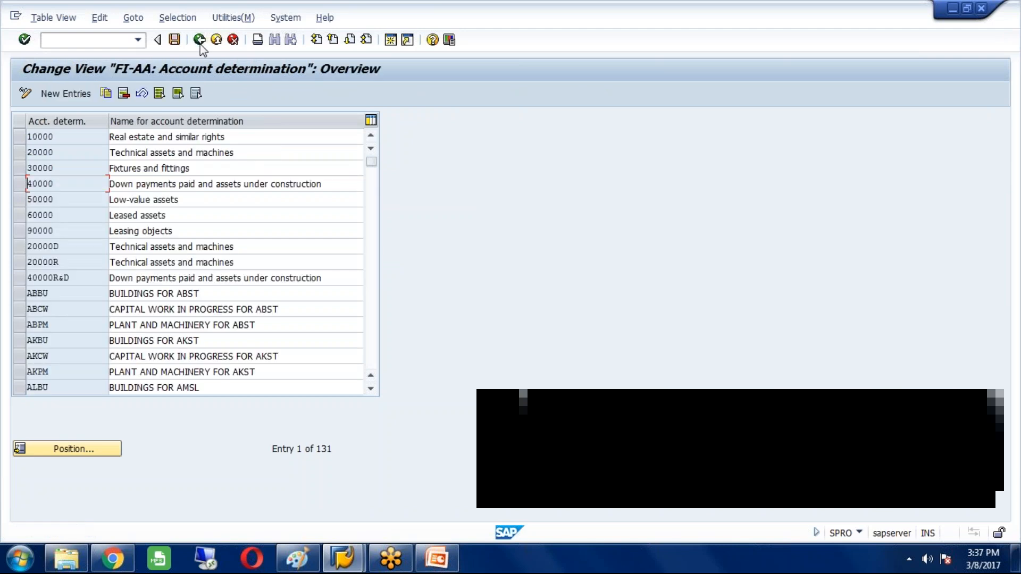
pyautogui.click(200, 41)
# Open the activity Create Screen Layout Rules and start copying rules 1000, 1100 and 2000.
pyautogui.click(190, 350)
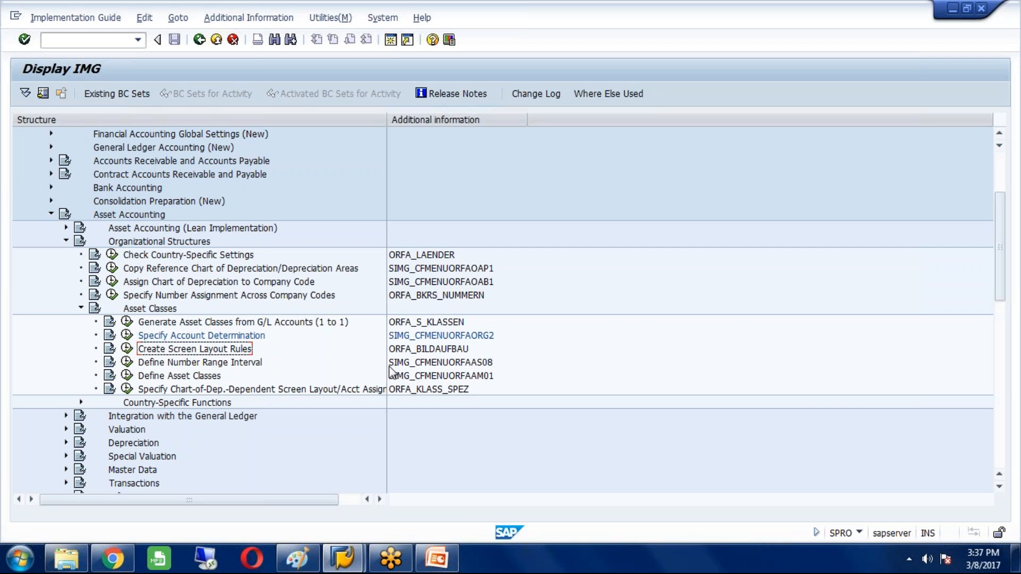
pyautogui.click(128, 348)
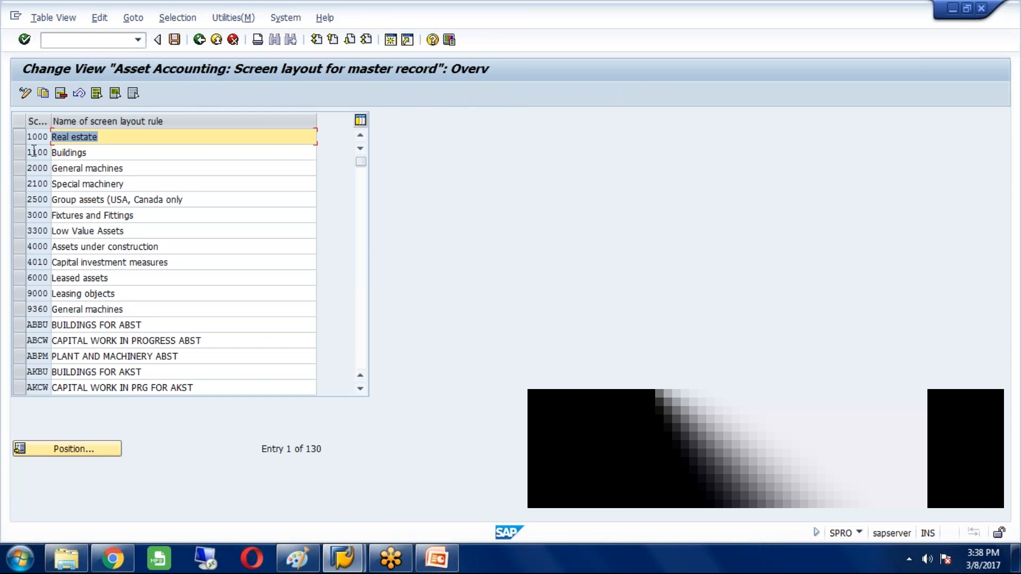
pyautogui.click(20, 138)
pyautogui.click(19, 153)
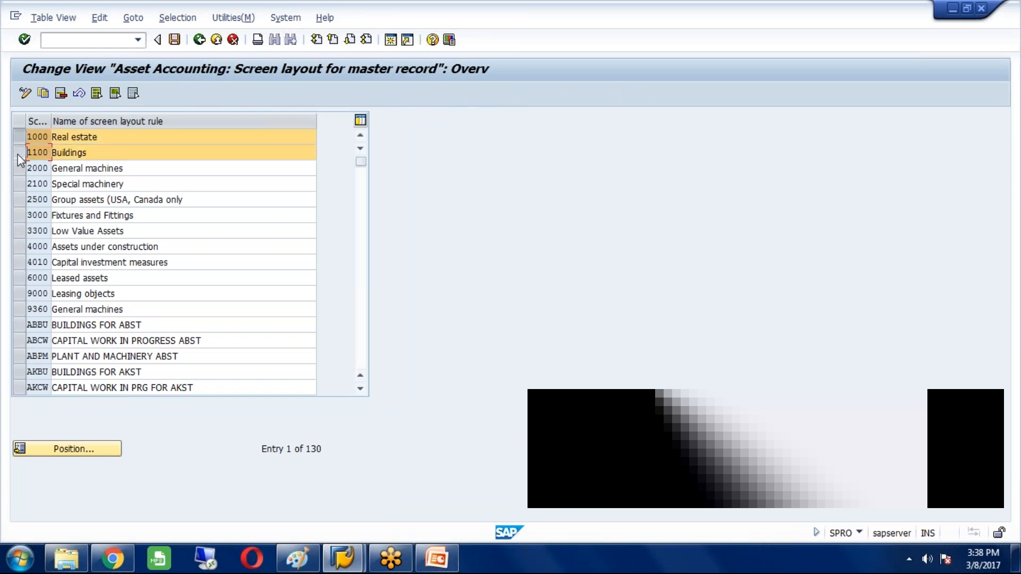
pyautogui.click(20, 169)
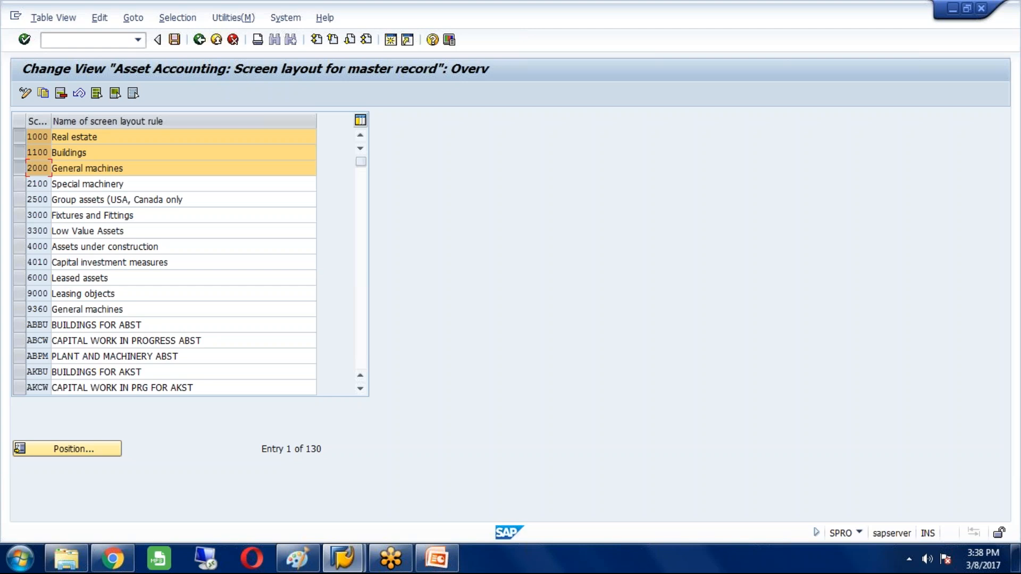
pyautogui.click(43, 94)
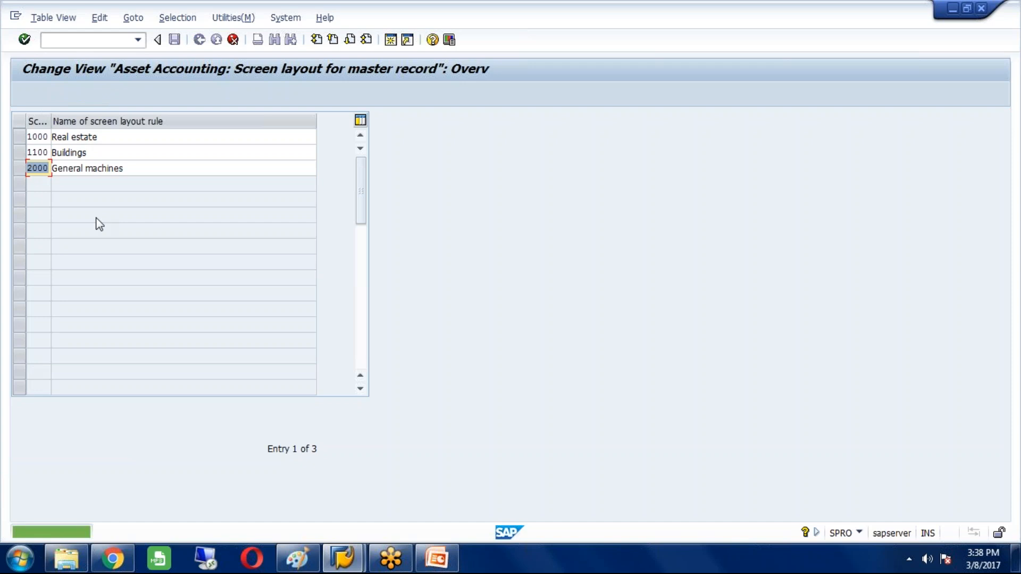
# Change the copied rule 1000 to screen layout rule HABU with the name BUILDINGS FOR HAST.
pyautogui.click(44, 137)
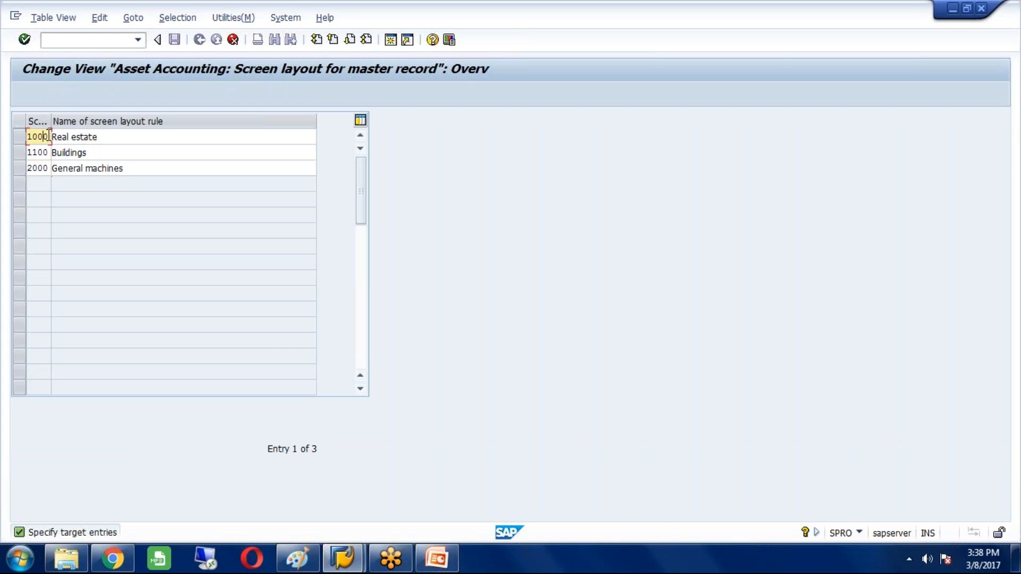
pyautogui.press('Delete')
pyautogui.press('BackSpace')
pyautogui.press('BackSpace')
pyautogui.press('BackSpace')
pyautogui.write('HABU')
pyautogui.press('Tab')
pyautogui.write('B')
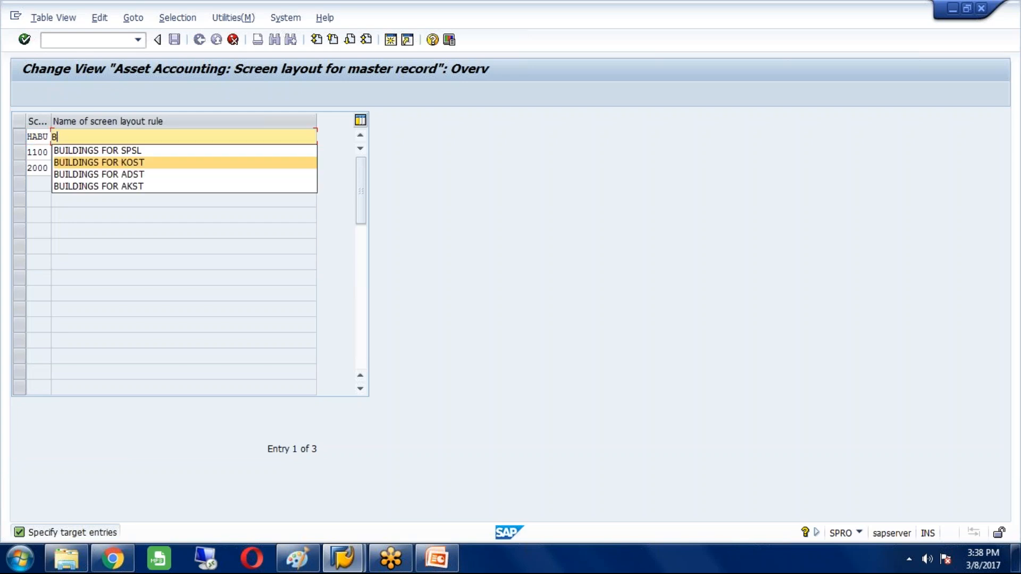
pyautogui.press('Return')
pyautogui.press('BackSpace')
pyautogui.press('BackSpace')
pyautogui.press('BackSpace')
pyautogui.press('BackSpace')
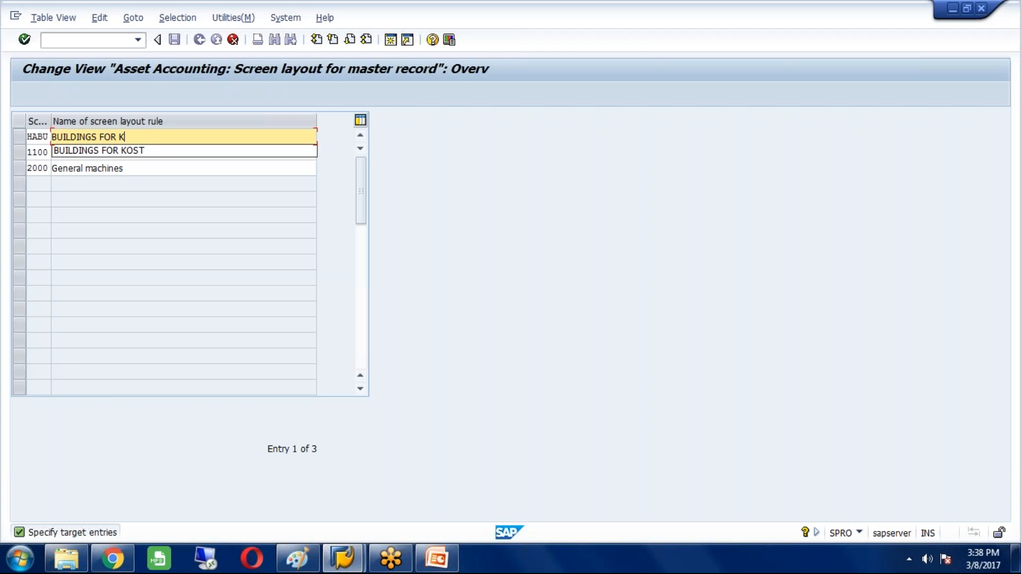
pyautogui.write('HAST')
pyautogui.press('Tab')
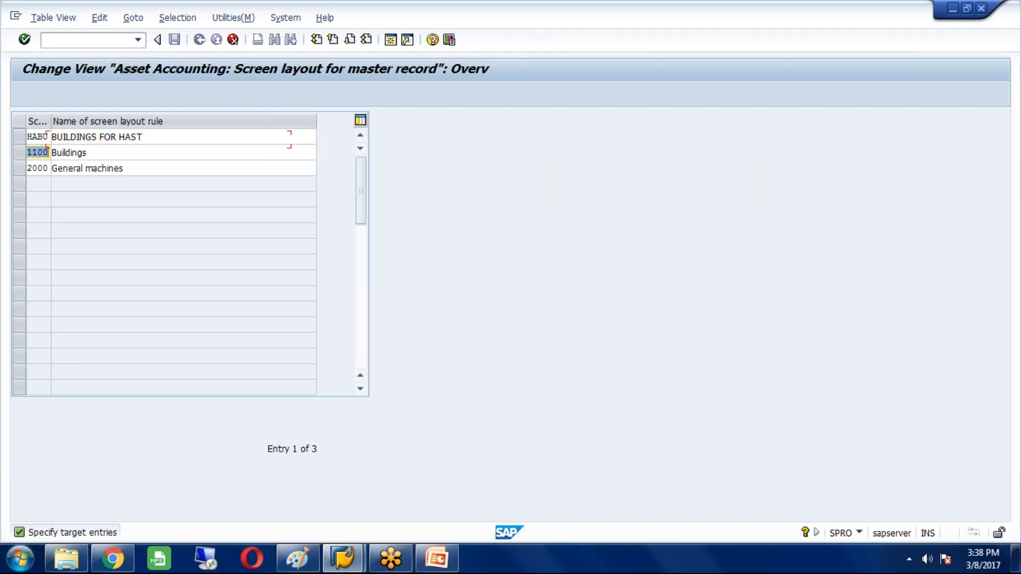
# Change the copied rule 1100 to screen layout rule HACW with the name CAPITAL WORK IN PRG FOR HAST.
pyautogui.write('HACW')
pyautogui.press('Tab')
pyautogui.write('C')
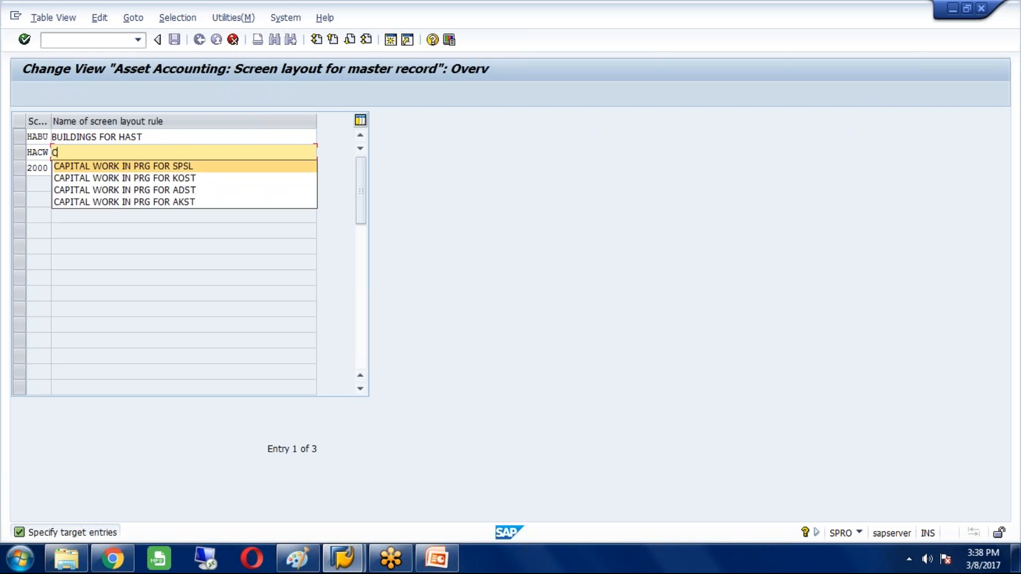
pyautogui.press('Return')
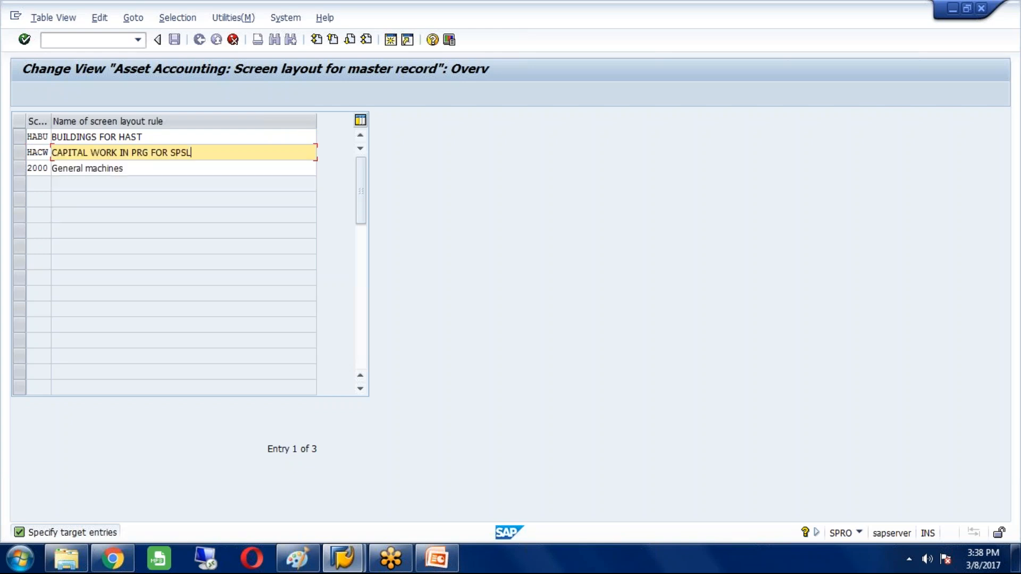
pyautogui.press('BackSpace')
pyautogui.press('BackSpace')
pyautogui.press('BackSpace')
pyautogui.press('BackSpace')
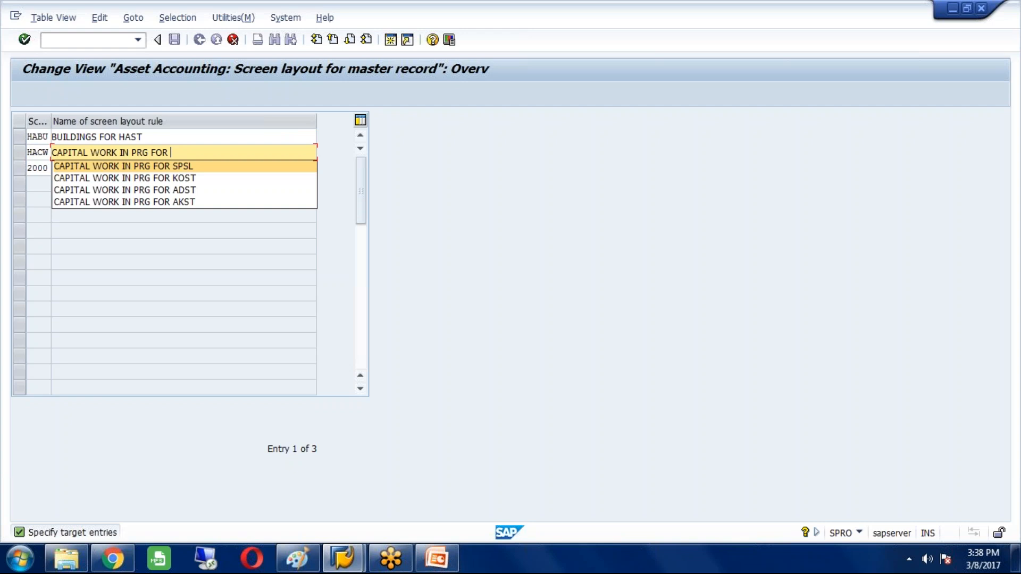
pyautogui.write('HAST')
pyautogui.press('Tab')
# Change the copied rule 2000 to HAPM with the name PLANT AND MACHINERY FOR HAST and confirm the copies.
pyautogui.write('PM')
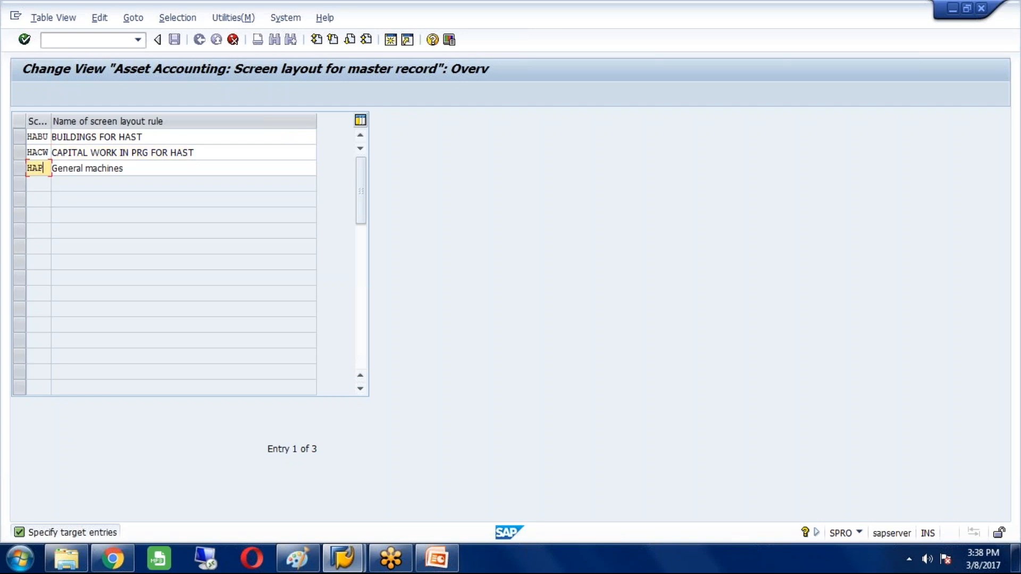
pyautogui.press('Tab')
pyautogui.write('P')
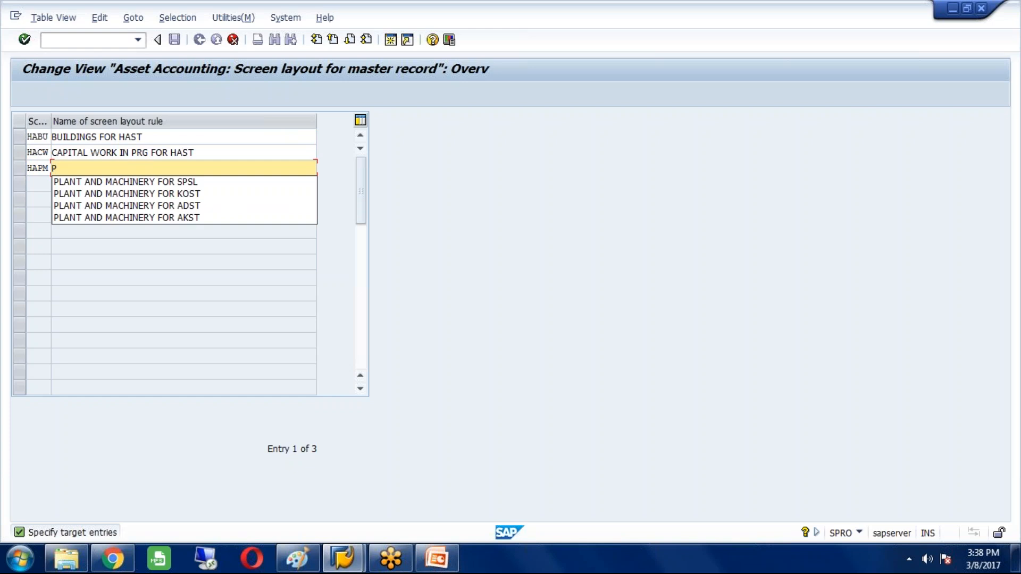
pyautogui.press('Down')
pyautogui.press('Return')
pyautogui.press('BackSpace')
pyautogui.press('BackSpace')
pyautogui.press('BackSpace')
pyautogui.press('BackSpace')
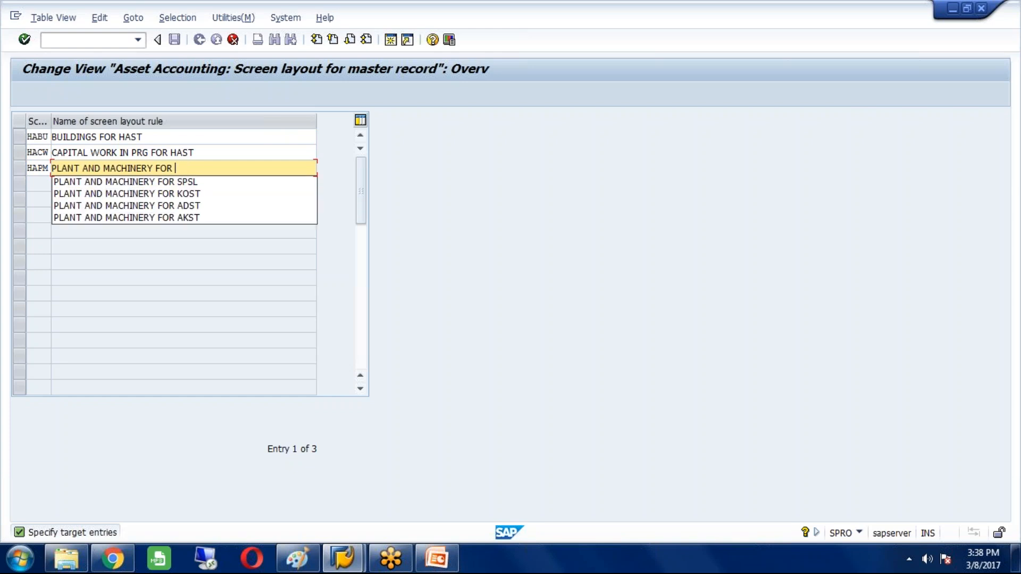
pyautogui.write('HAST==')
pyautogui.press('BackSpace')
pyautogui.press('BackSpace')
pyautogui.press('BackSpace')
pyautogui.press('BackSpace')
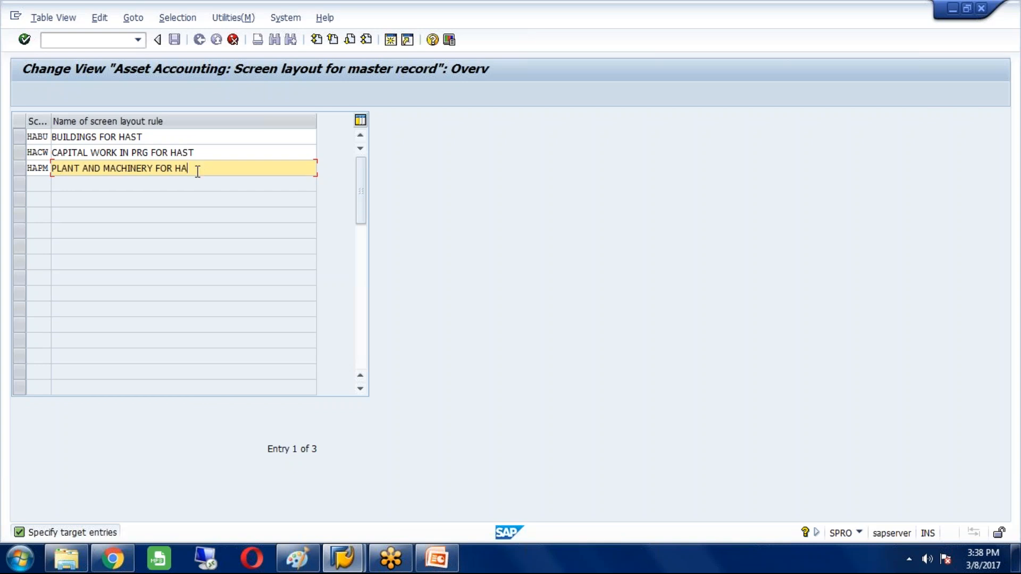
pyautogui.write('ST')
pyautogui.press('Return')
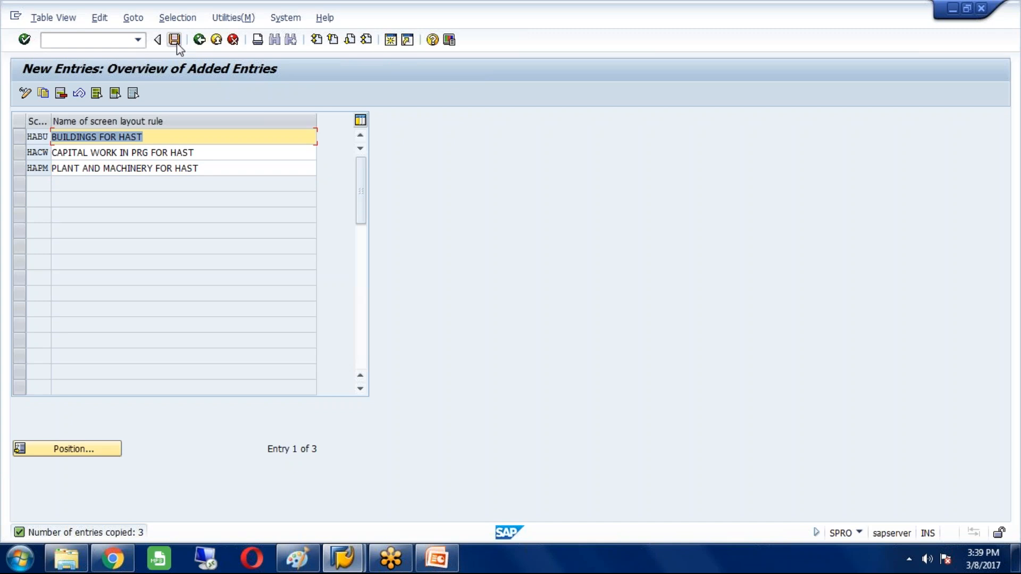
# Save the screen layout rules under customizing request DM0K900204 and return to the implementation guide structure.
pyautogui.click(175, 40)
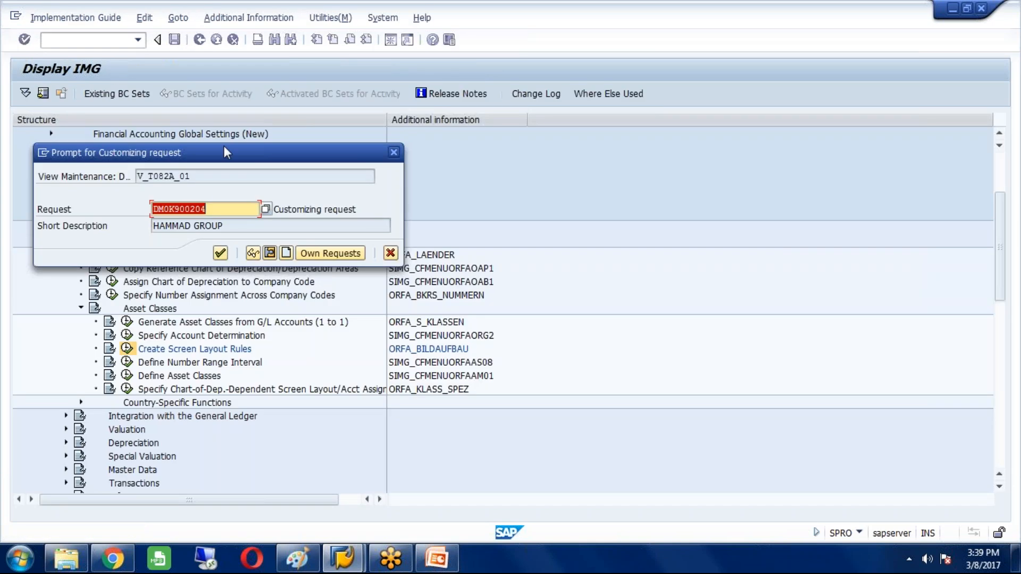
pyautogui.click(220, 254)
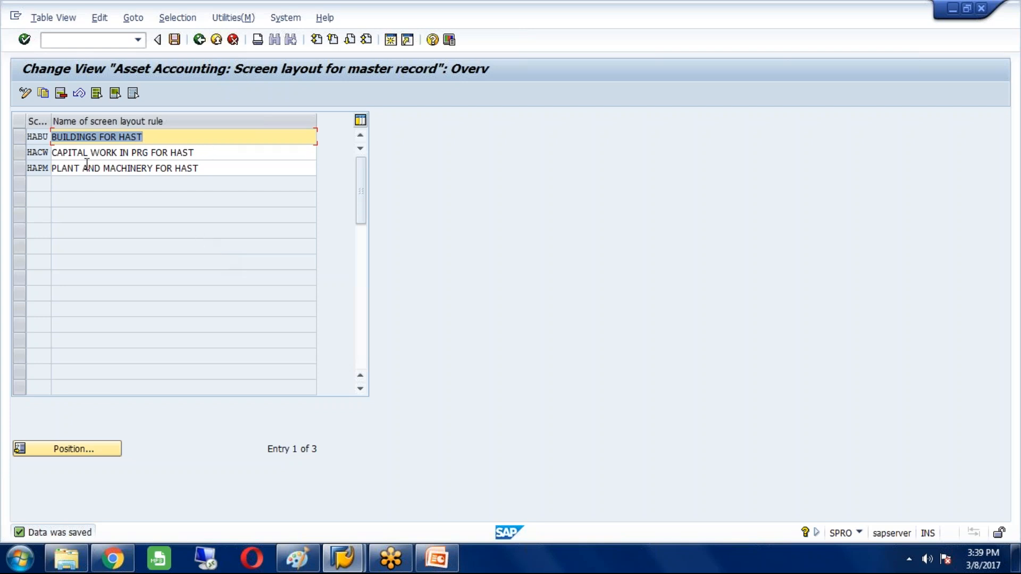
pyautogui.moveTo(52, 153); pyautogui.dragTo(149, 151)
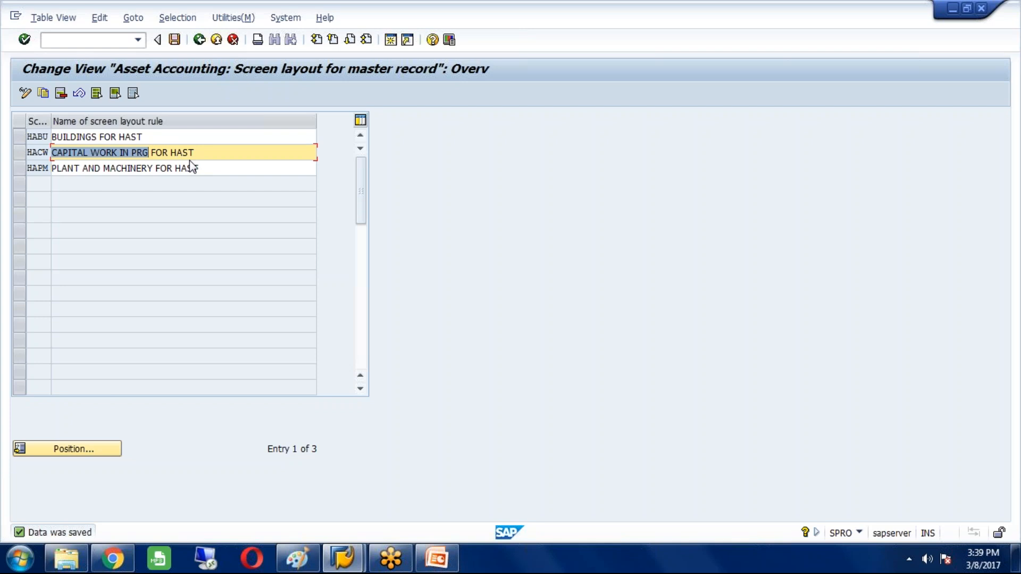
pyautogui.click(230, 151)
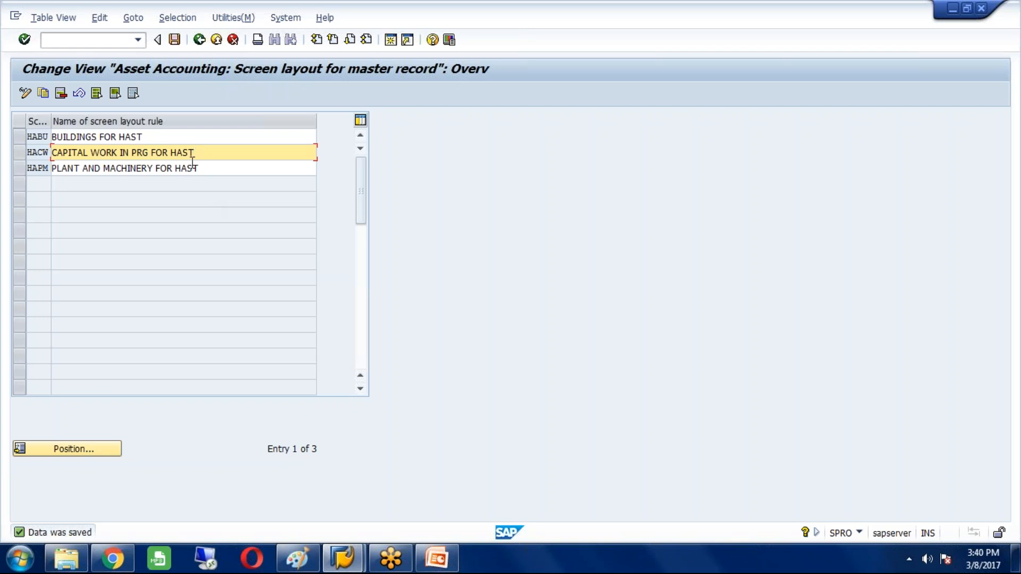
pyautogui.click(199, 40)
pyautogui.click(199, 40)
# Open the activity Define Number Range Interval and start changing the asset number intervals of company code HAST.
pyautogui.click(182, 364)
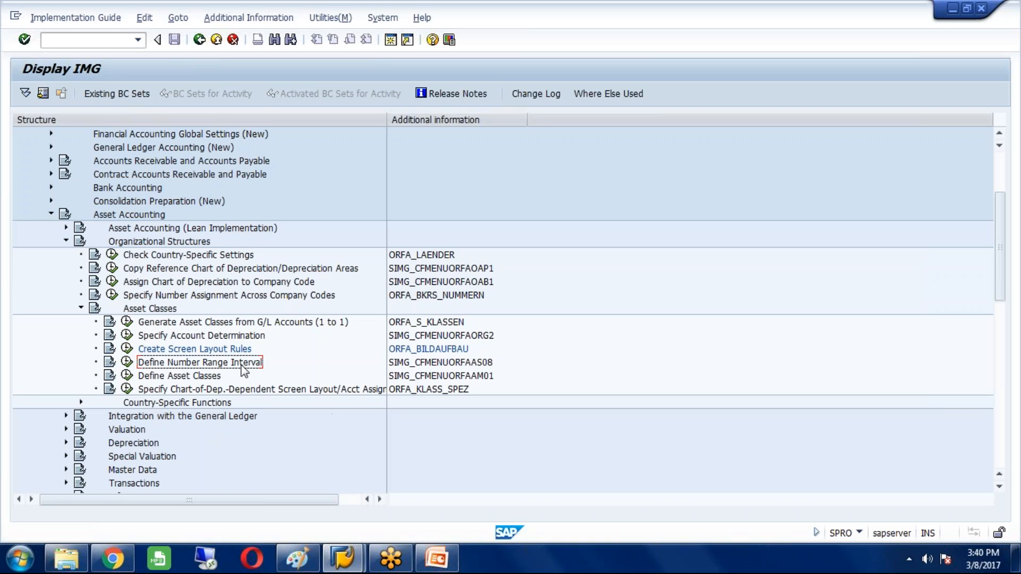
pyautogui.click(127, 362)
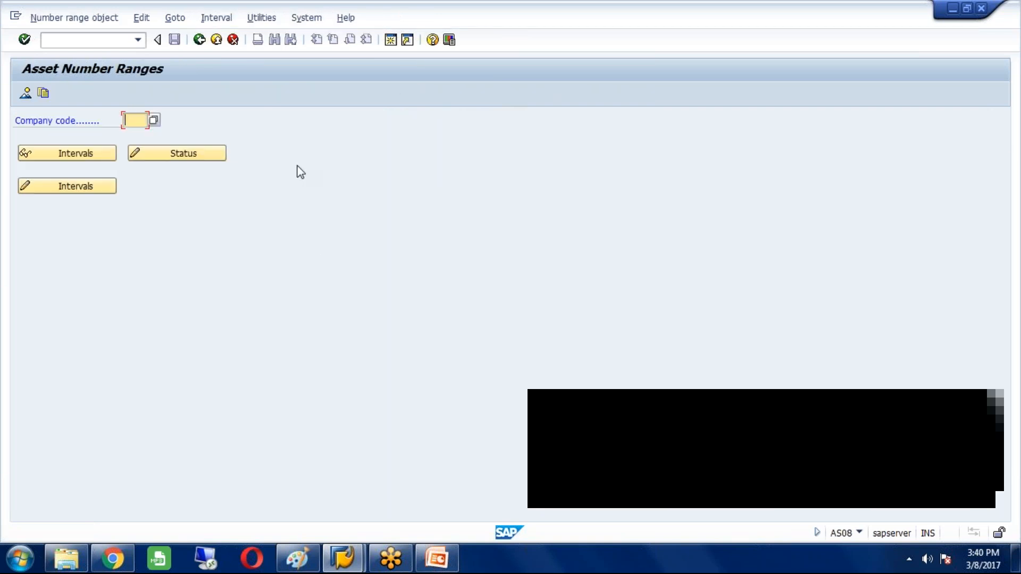
pyautogui.write('HAST')
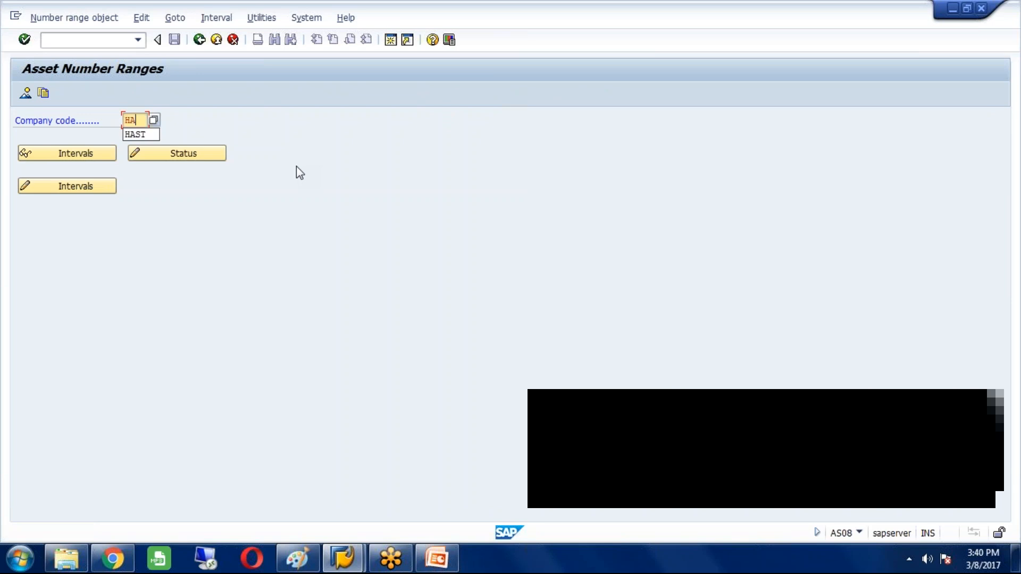
pyautogui.click(98, 190)
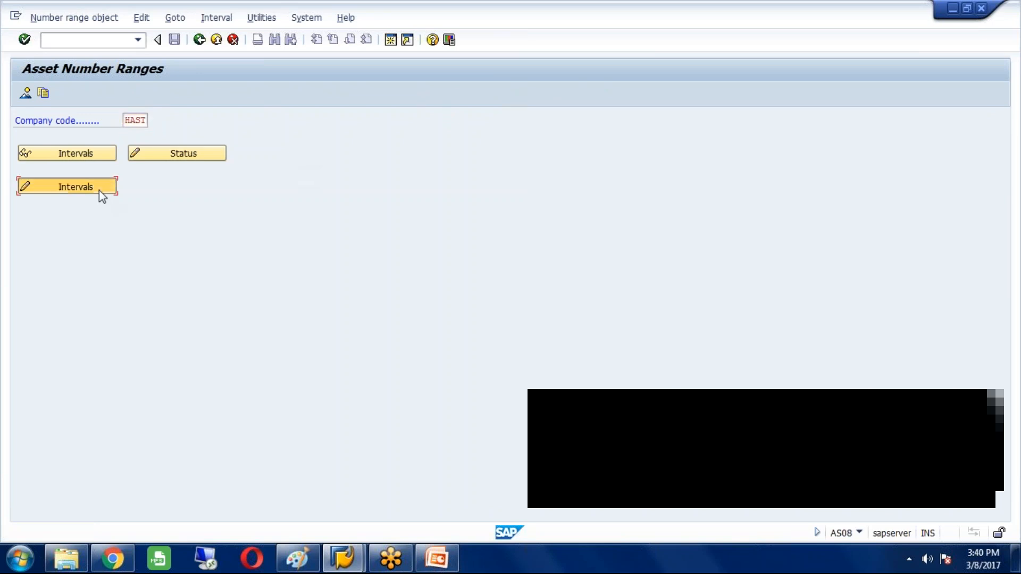
# Insert asset number range interval 01 from number 1 to number 100.
pyautogui.click(55, 94)
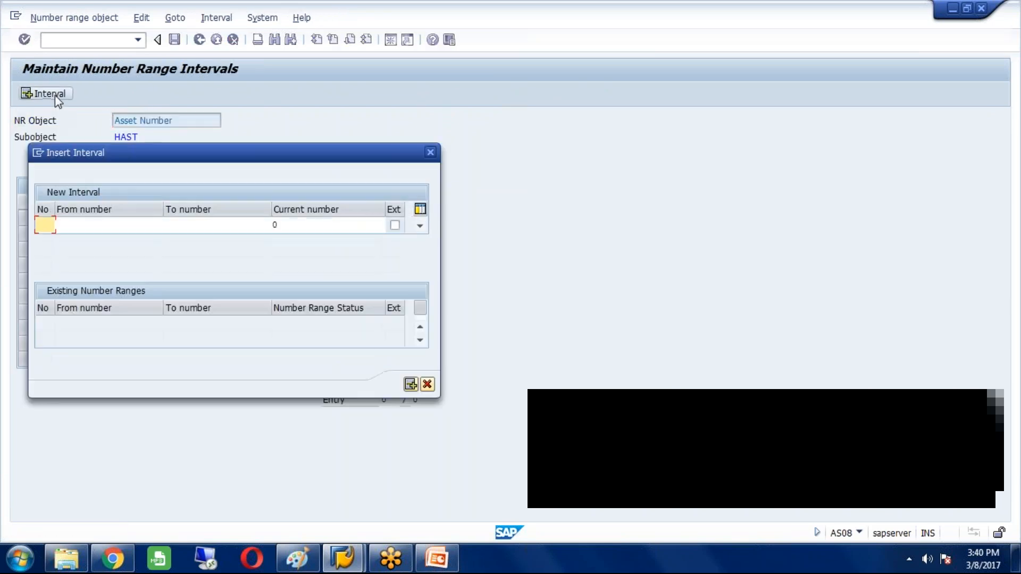
pyautogui.write('01')
pyautogui.click(128, 227)
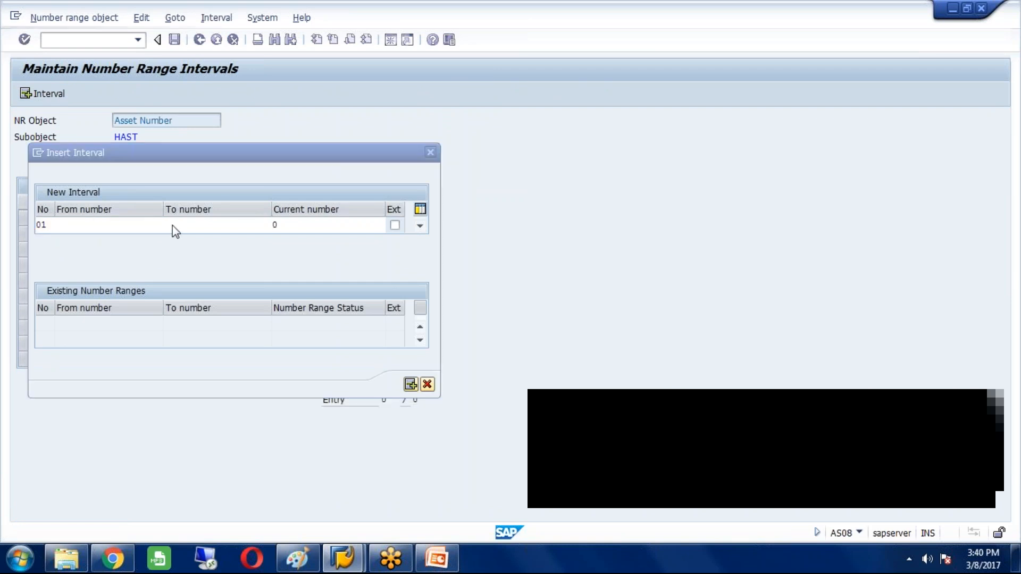
pyautogui.click(170, 225)
pyautogui.doubleClick(69, 238)
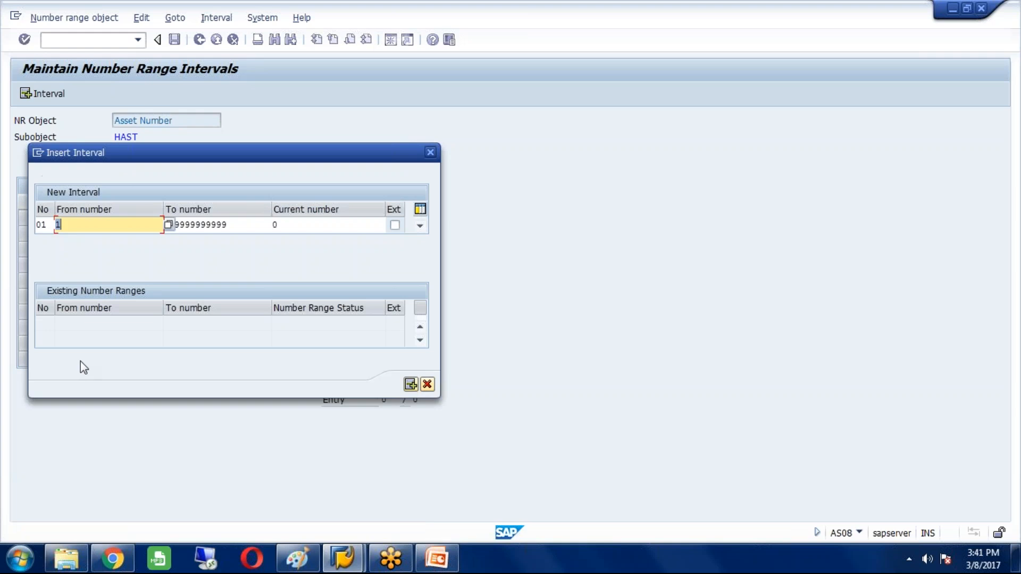
pyautogui.write('100')
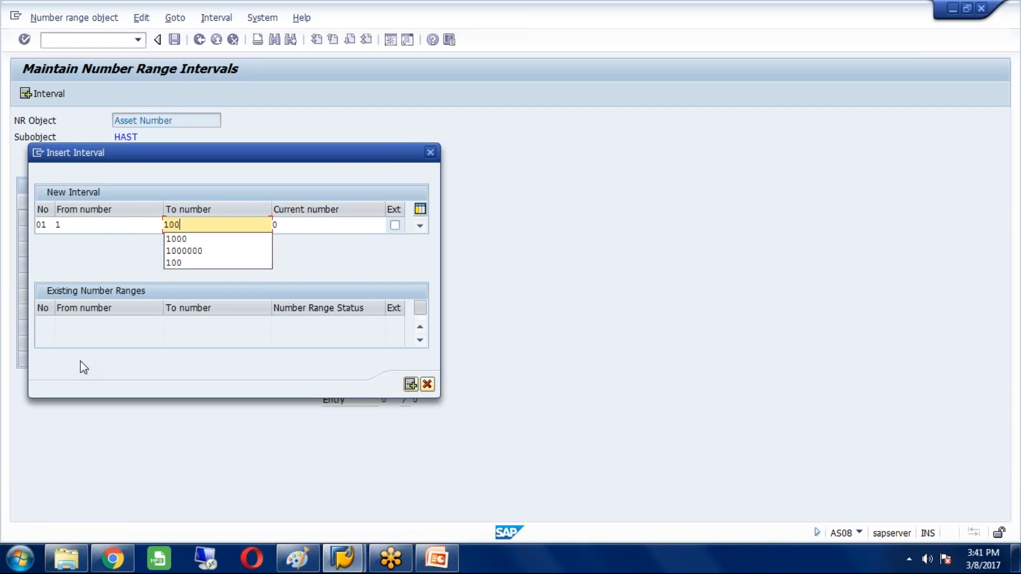
pyautogui.click(321, 264)
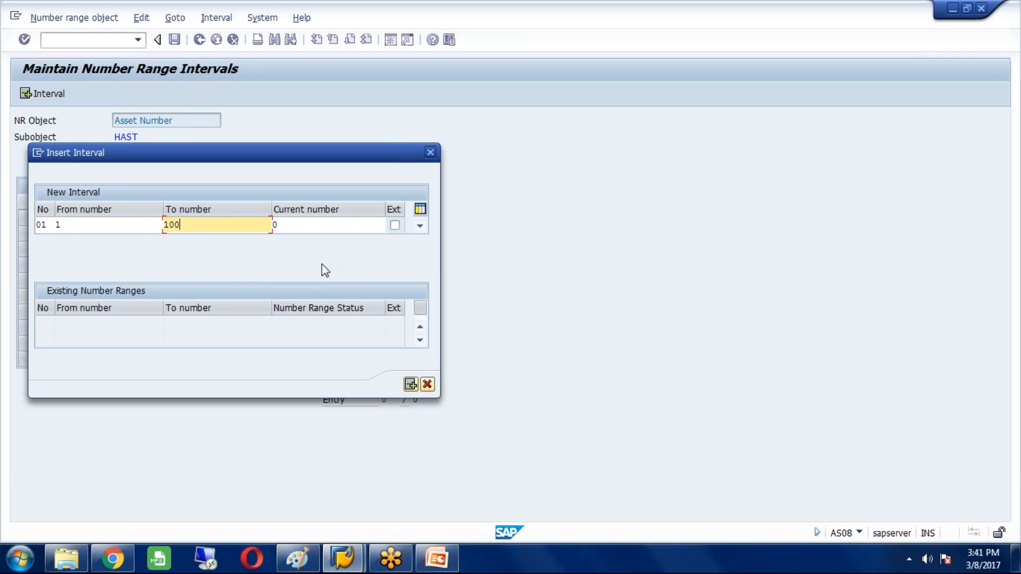
pyautogui.press('Return')
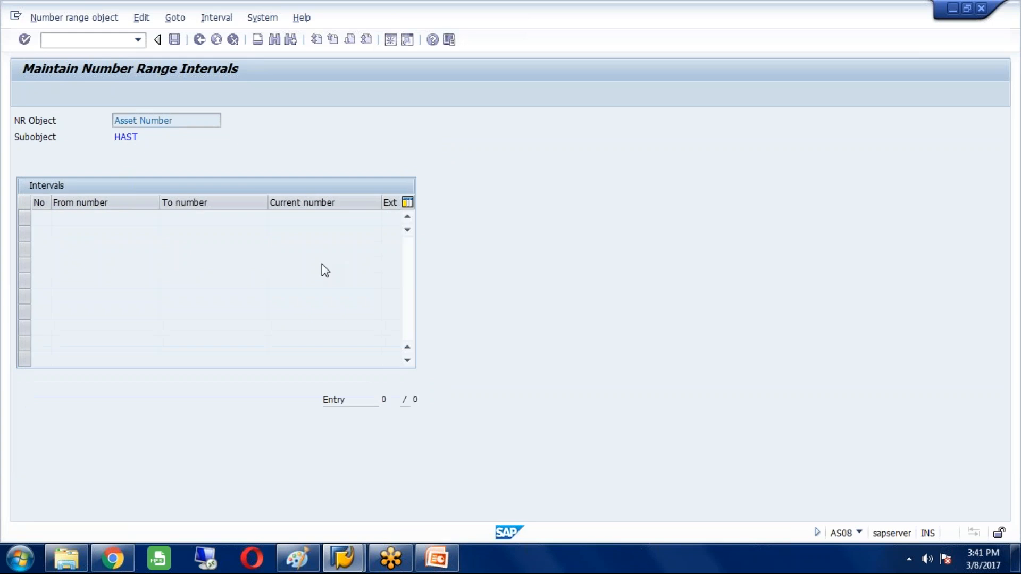
# Insert asset number range interval 02 starting at the next free number 101 and ending at 200.
pyautogui.click(49, 94)
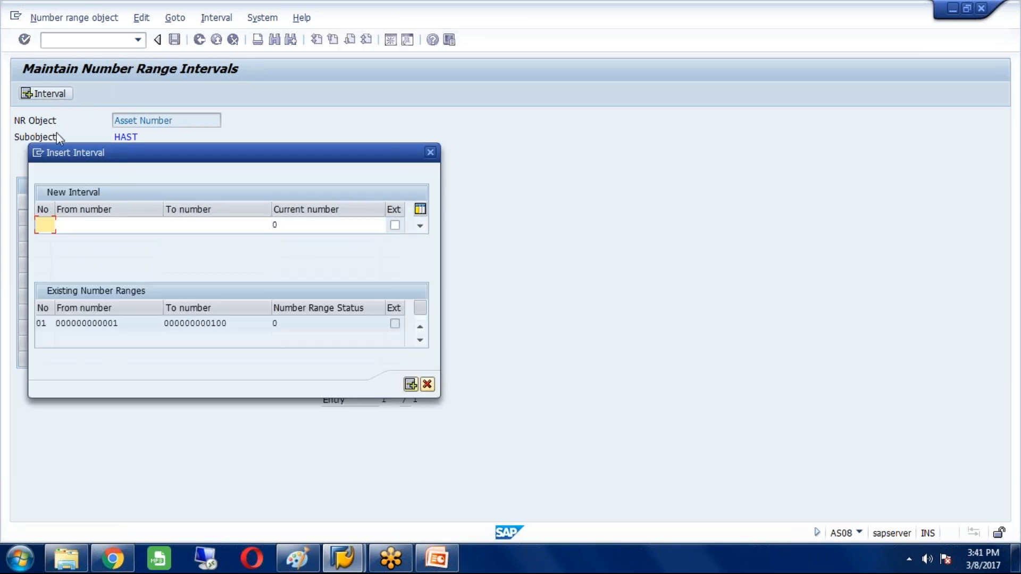
pyautogui.write('02')
pyautogui.press('Tab')
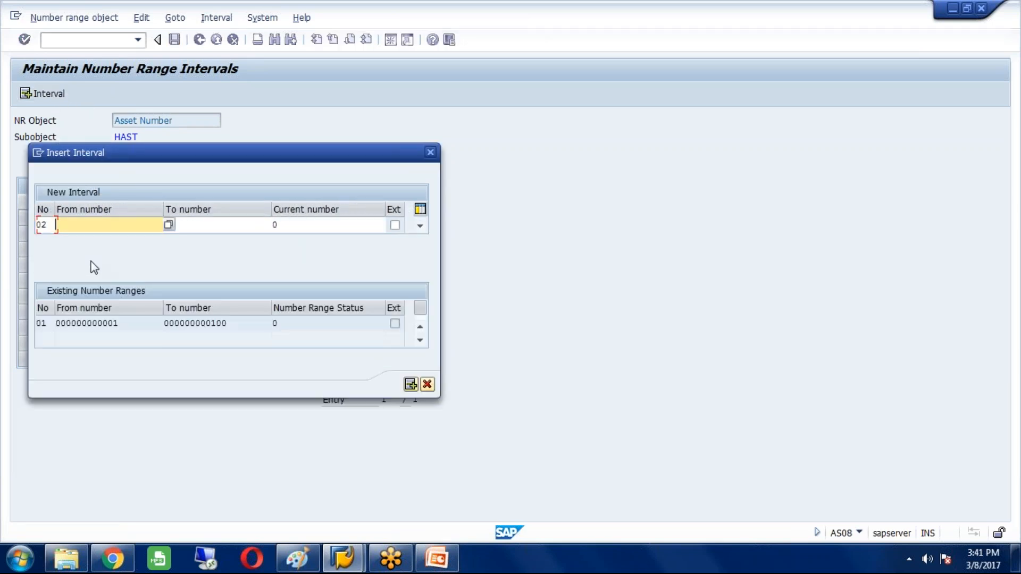
pyautogui.click(166, 226)
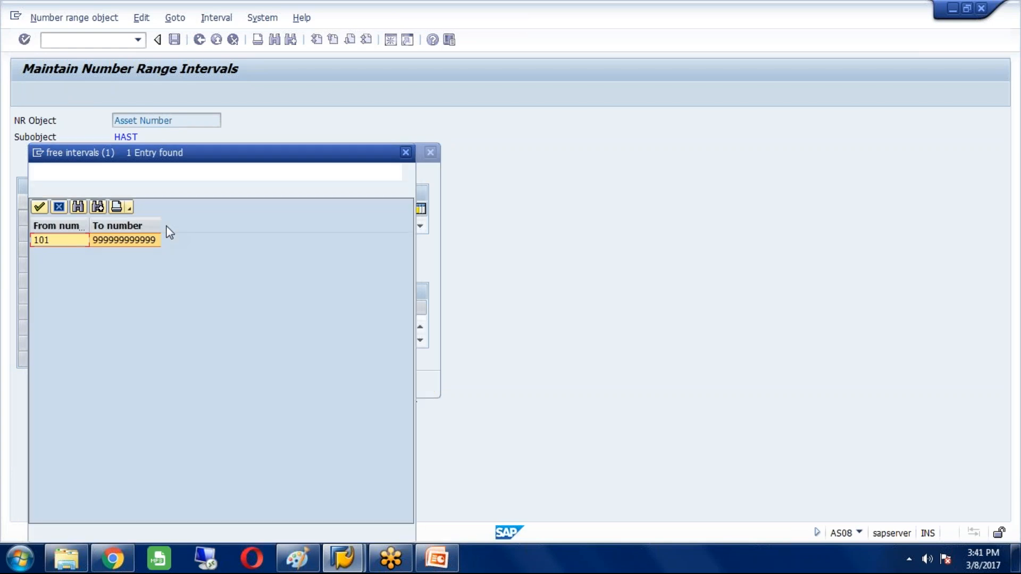
pyautogui.doubleClick(69, 240)
pyautogui.press('Tab')
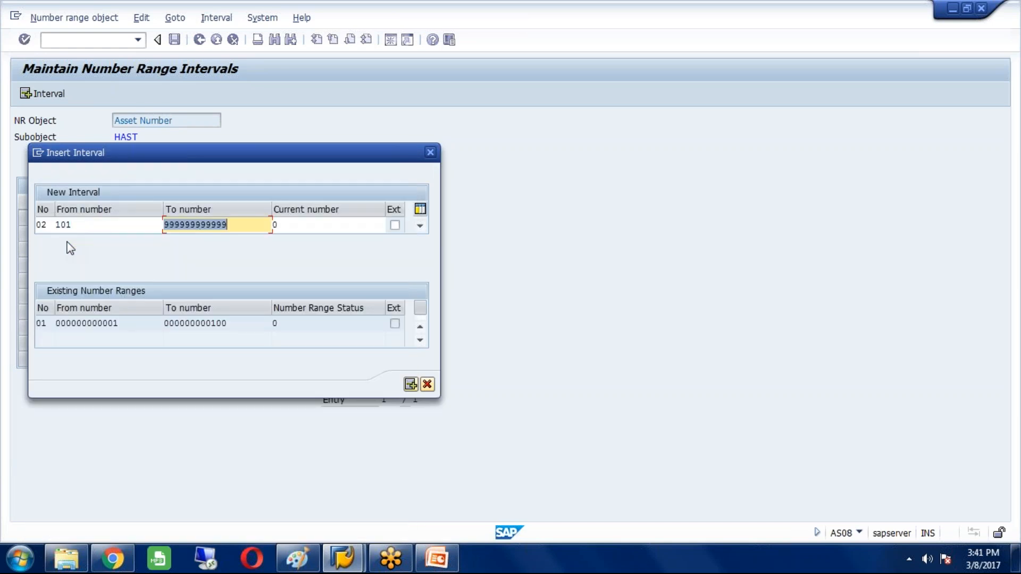
pyautogui.write('200')
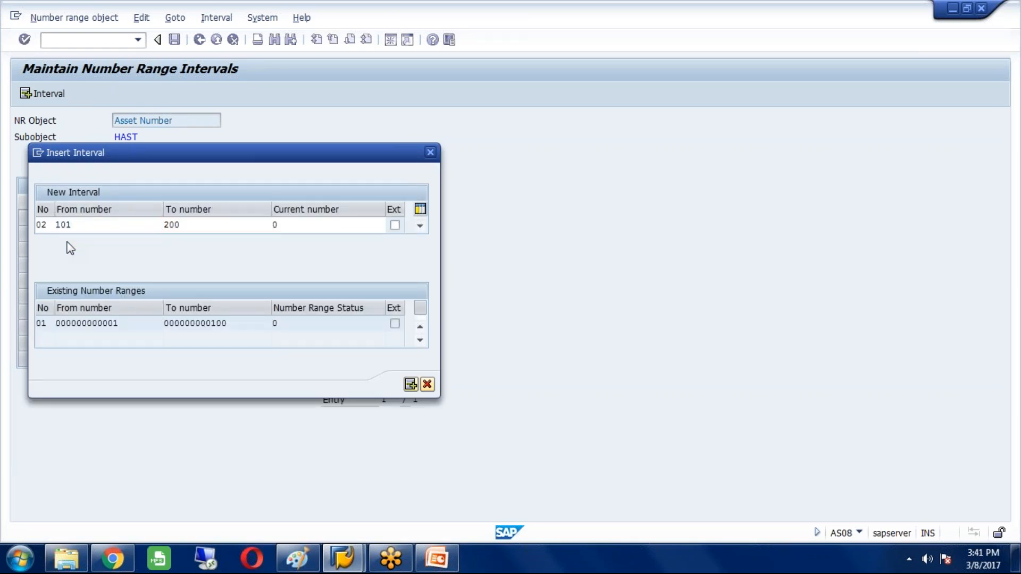
pyautogui.press('Return')
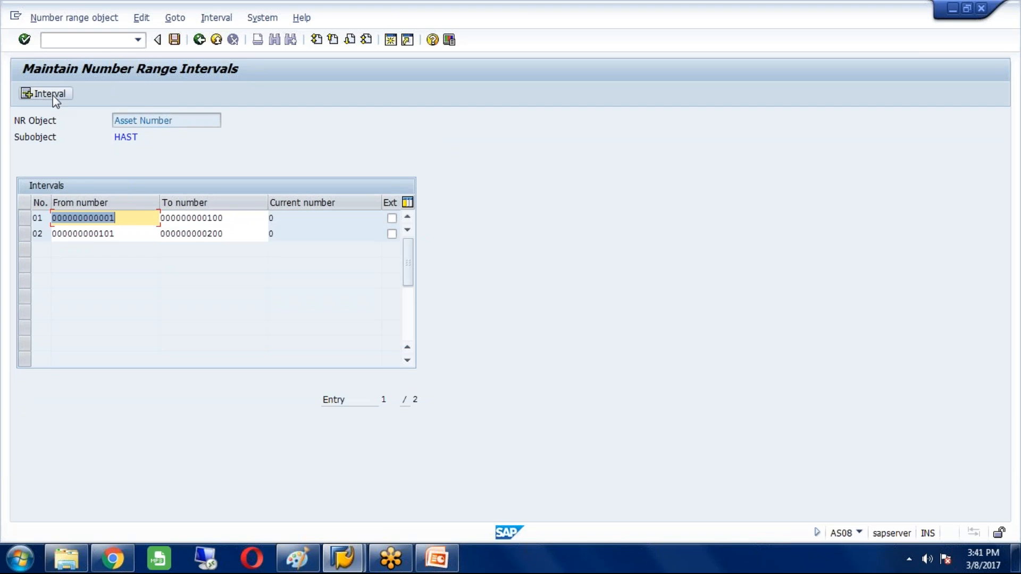
# Switch to PowerPoint, present the Asset Accounting overview slide to review how asset classes link to number ranges, and return to SAP.
pyautogui.click(440, 564)
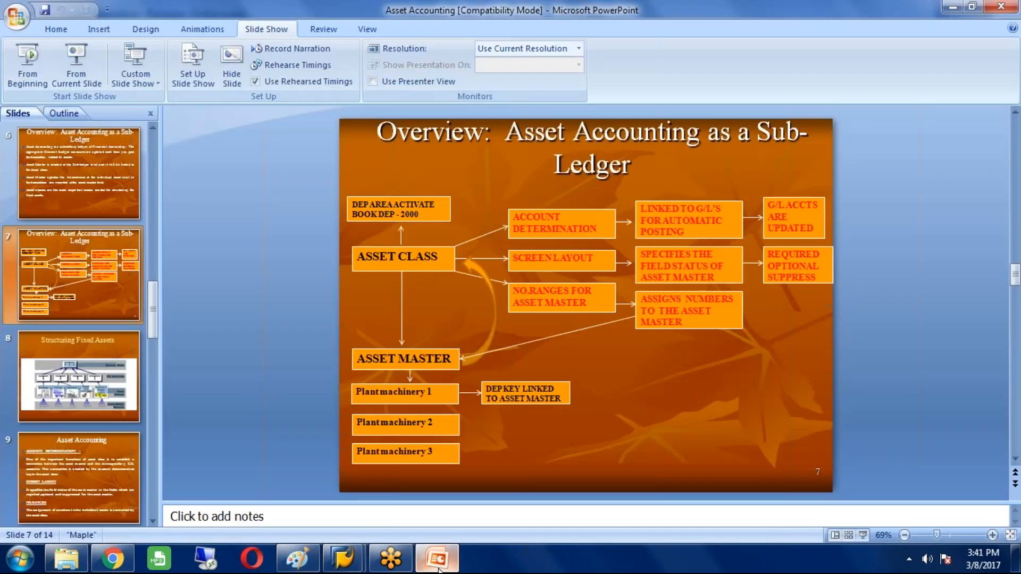
pyautogui.click(76, 65)
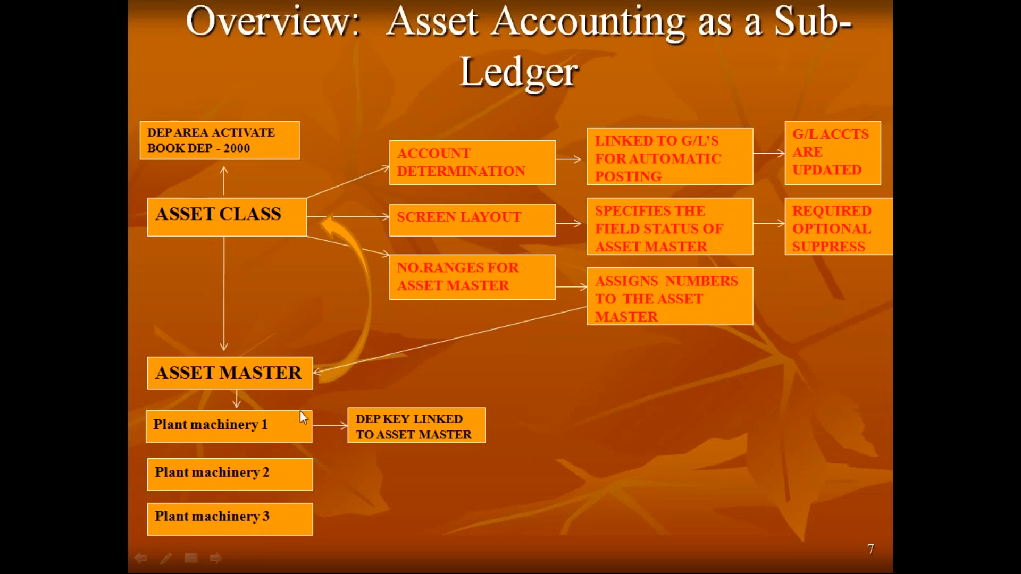
pyautogui.rightClick(710, 390)
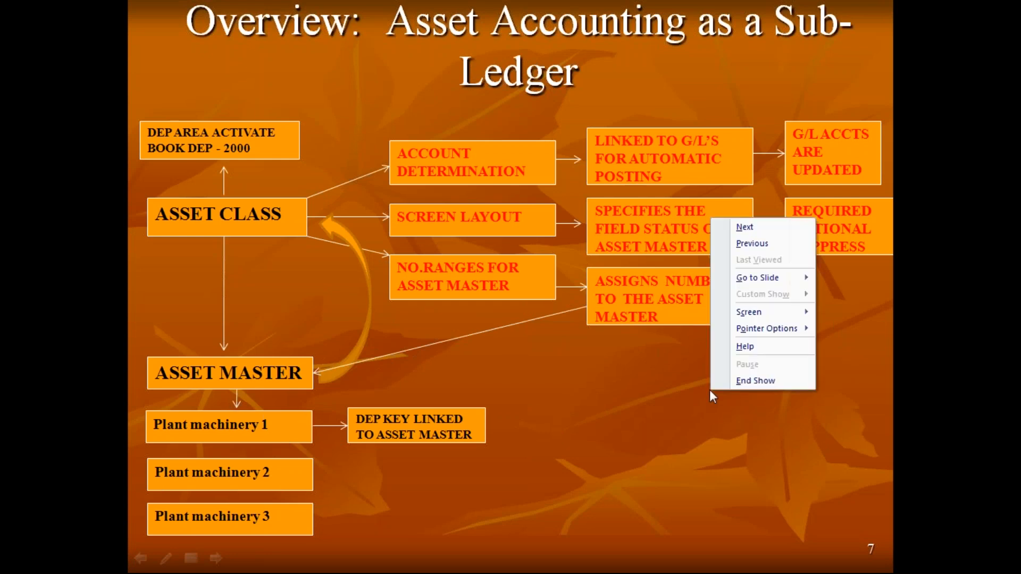
pyautogui.press('Escape')
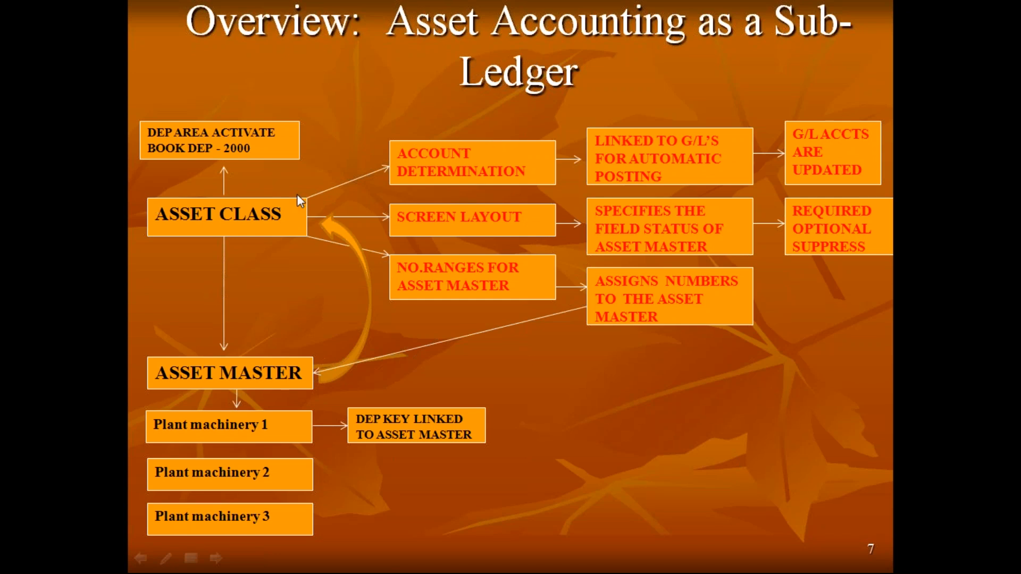
pyautogui.rightClick(650, 403)
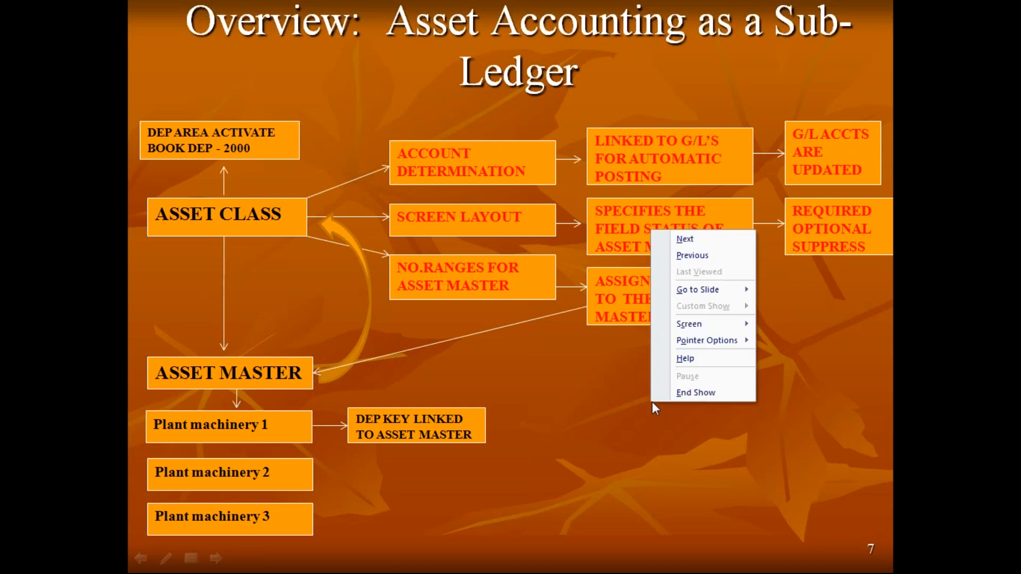
pyautogui.click(686, 394)
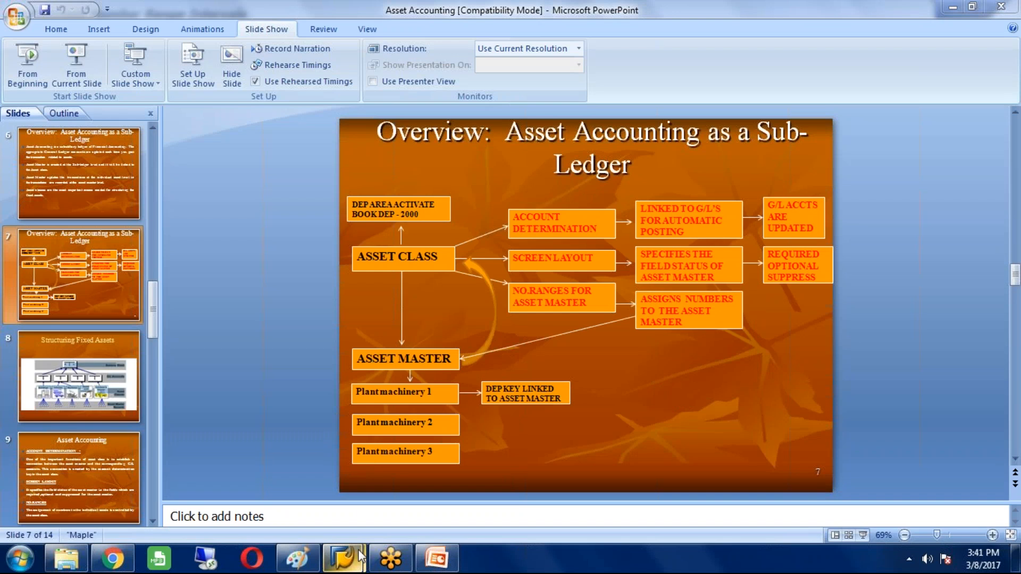
pyautogui.click(388, 506)
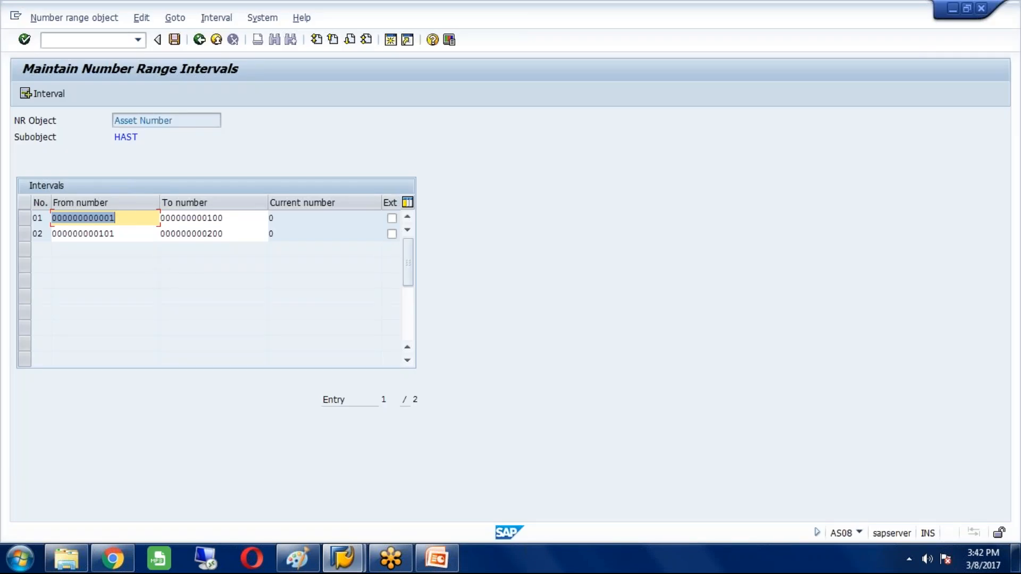
# Insert asset number range interval 03 from number 201 to number 300.
pyautogui.click(49, 95)
pyautogui.write('03')
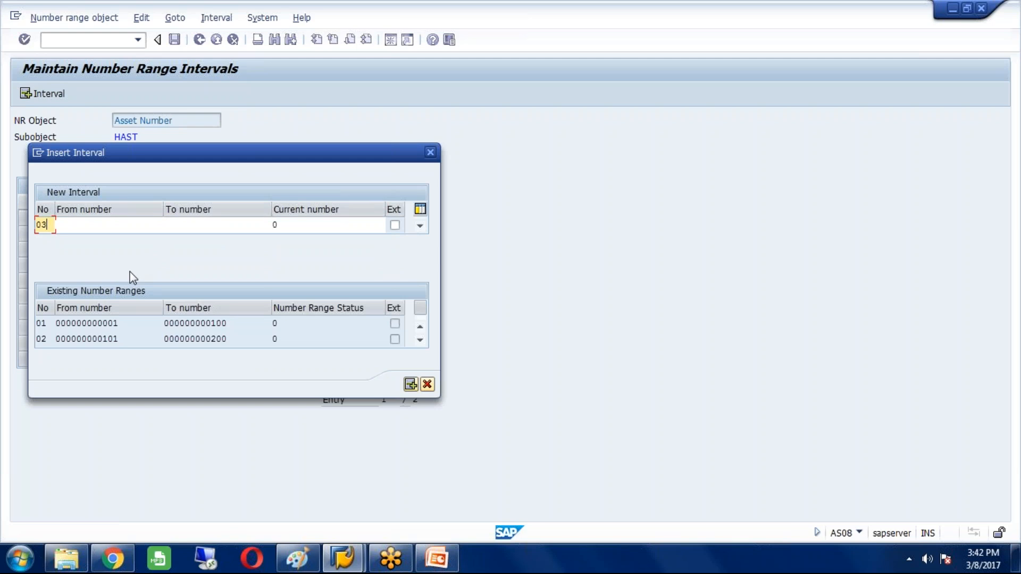
pyautogui.click(149, 223)
pyautogui.click(169, 224)
pyautogui.doubleClick(68, 240)
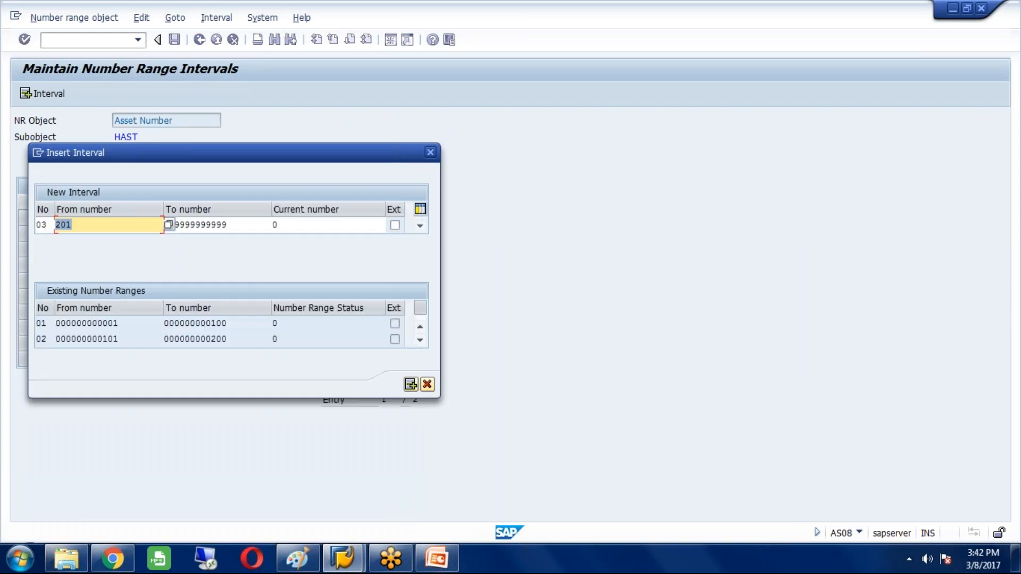
pyautogui.write('300')
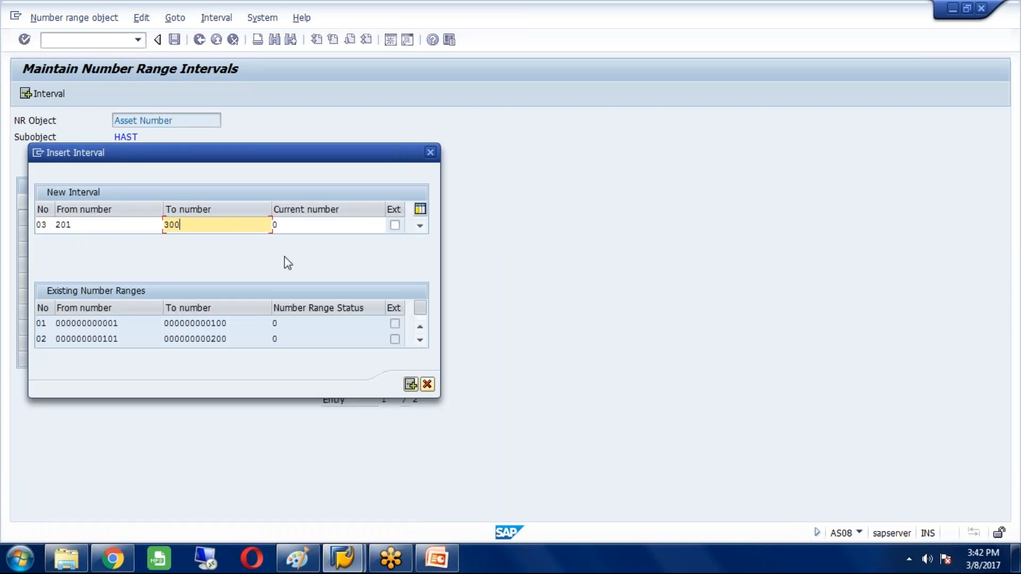
pyautogui.press('Return')
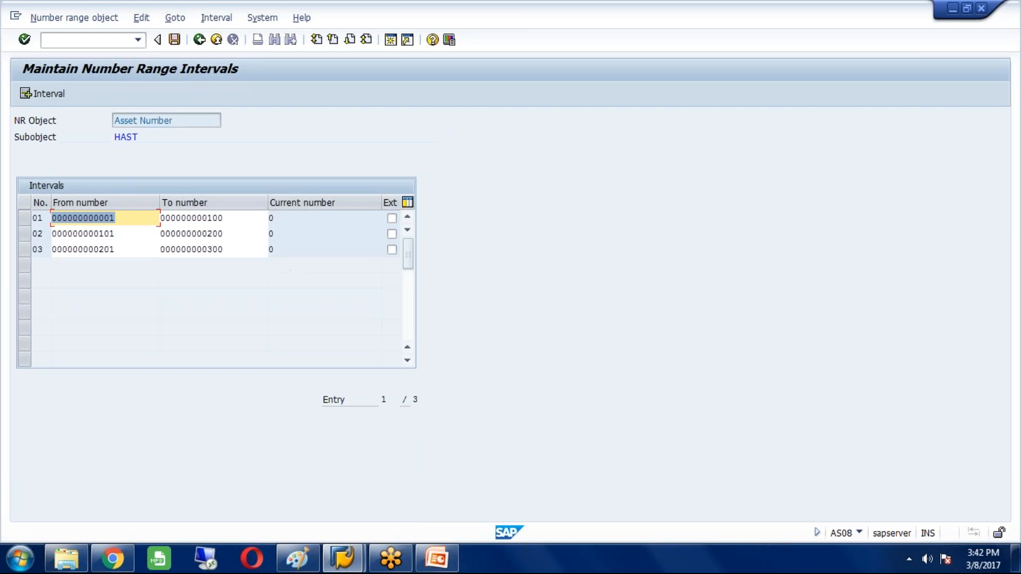
# Save the asset number range intervals of company code HAST and return to the implementation guide structure.
pyautogui.click(175, 40)
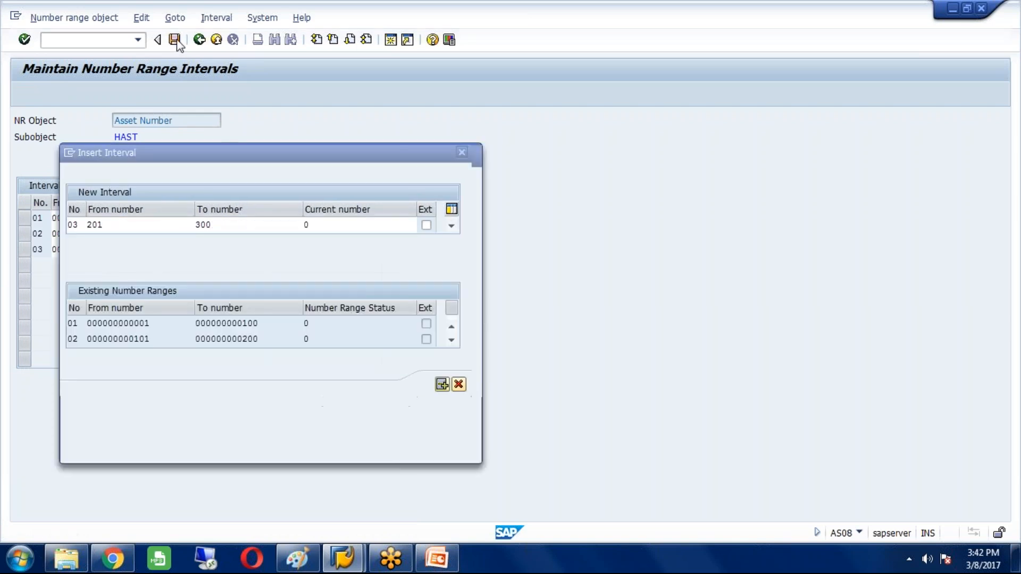
pyautogui.click(437, 452)
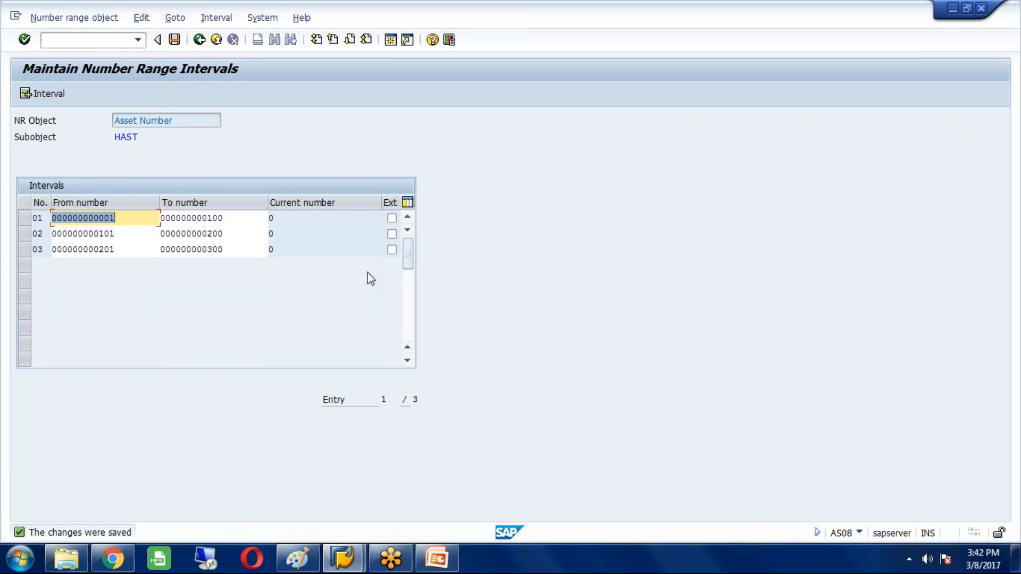
pyautogui.click(199, 39)
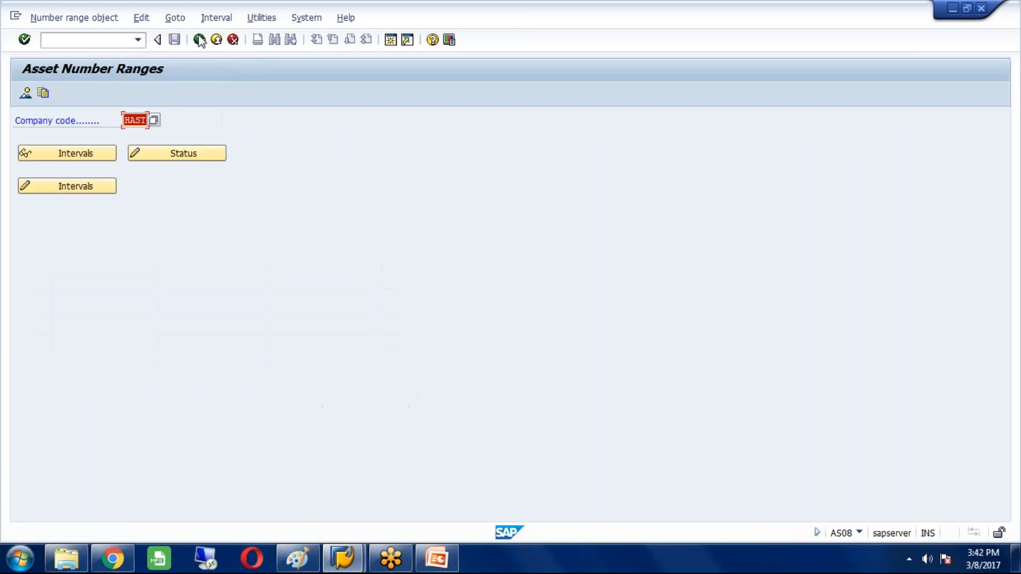
pyautogui.click(200, 39)
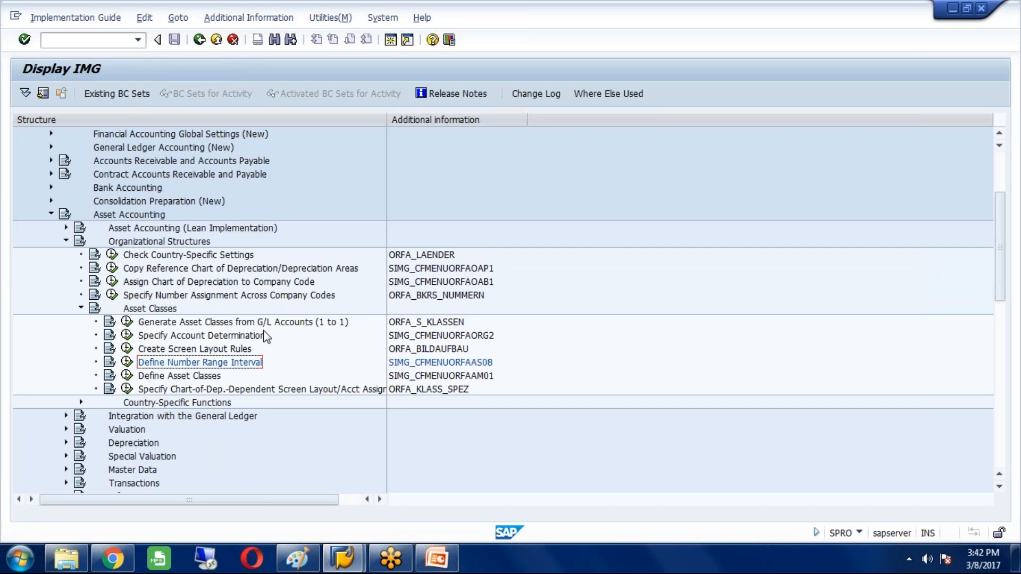
# Go through the asset class activities already configured and select the activity Define Asset Classes.
pyautogui.click(250, 333)
pyautogui.click(235, 349)
pyautogui.click(235, 366)
pyautogui.click(213, 377)
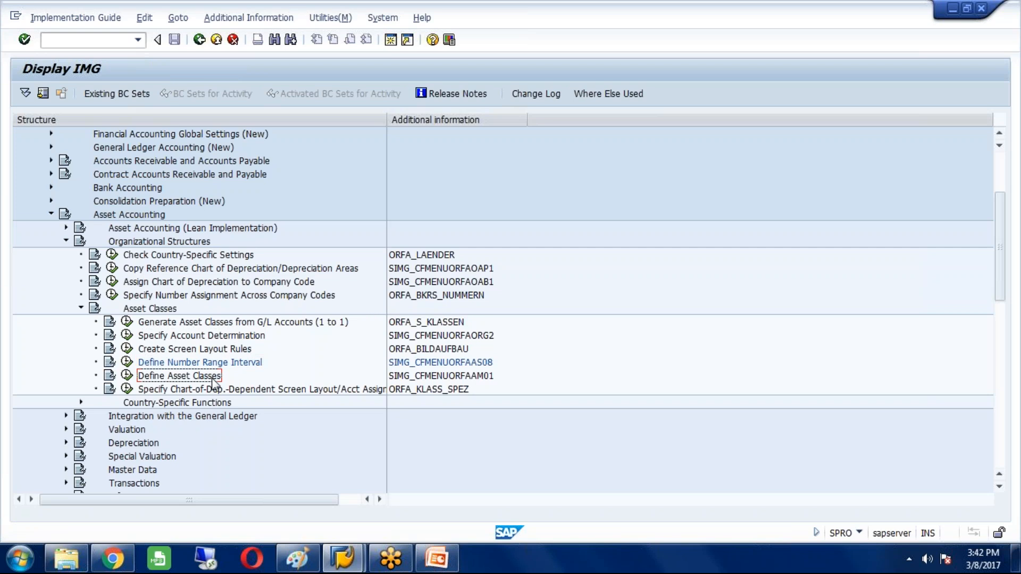
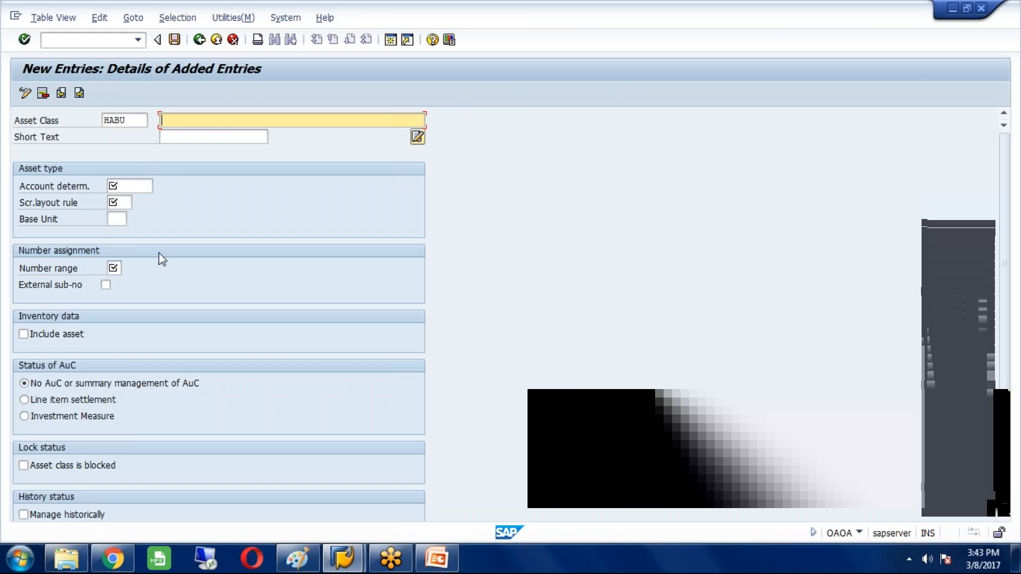
# Describe the new asset class HABU as BUILDINGS FOR HAST with the short text BUILDINGS.
pyautogui.write('B')
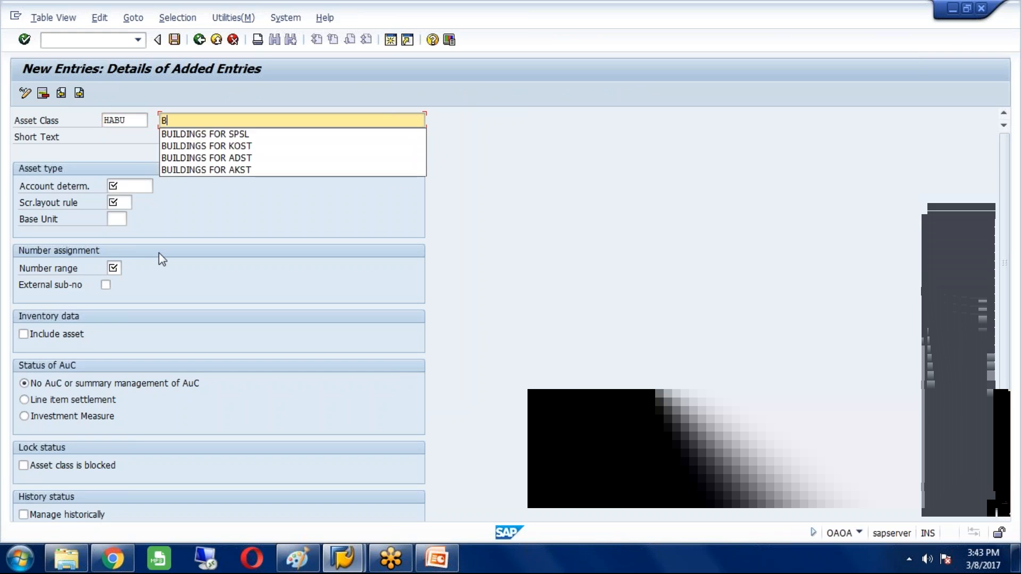
pyautogui.press('Down')
pyautogui.press('Return')
pyautogui.press('BackSpace')
pyautogui.press('BackSpace')
pyautogui.press('BackSpace')
pyautogui.press('BackSpace')
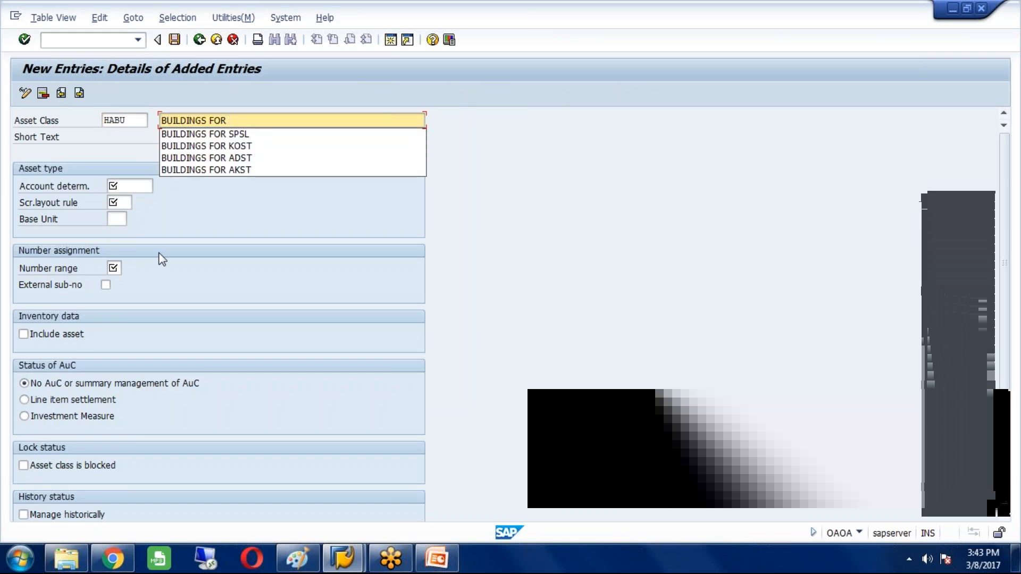
pyautogui.write('HAST')
pyautogui.press('Tab')
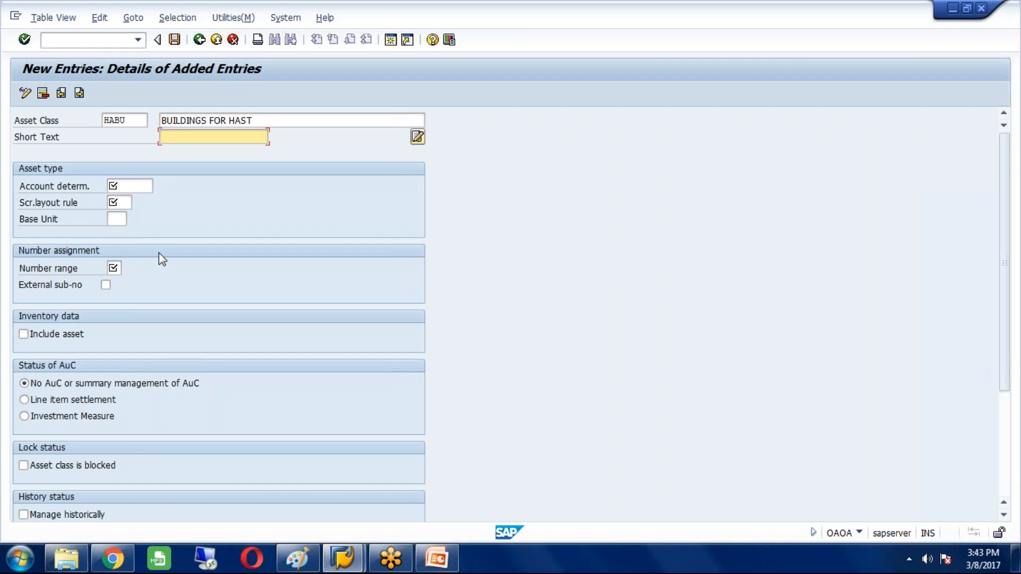
pyautogui.write('B')
pyautogui.press('Down')
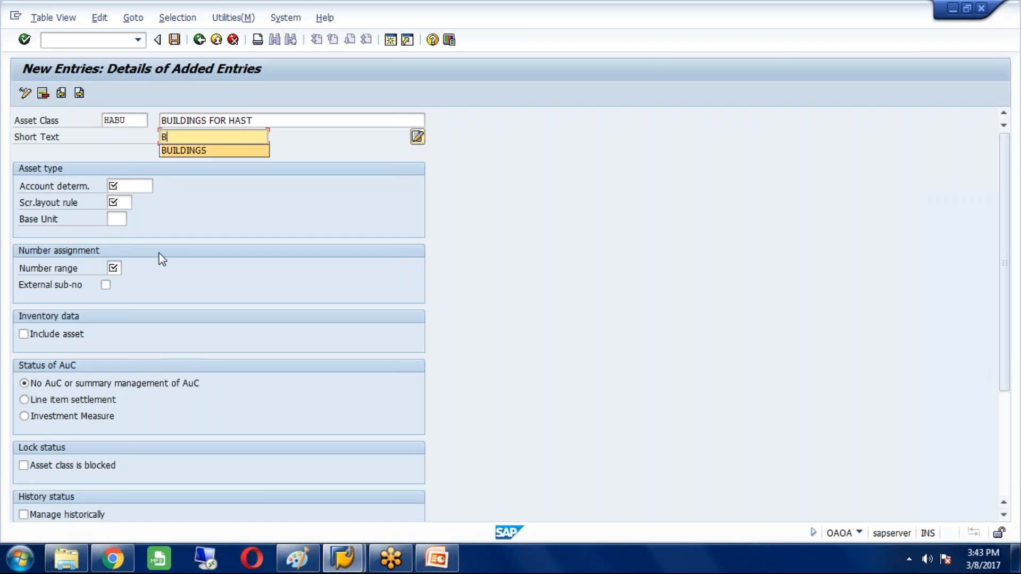
pyautogui.press('Return')
# Assign account determination HABU, BUILDINGS FOR HAST, to asset class HABU from the list of possible entries.
pyautogui.click(129, 186)
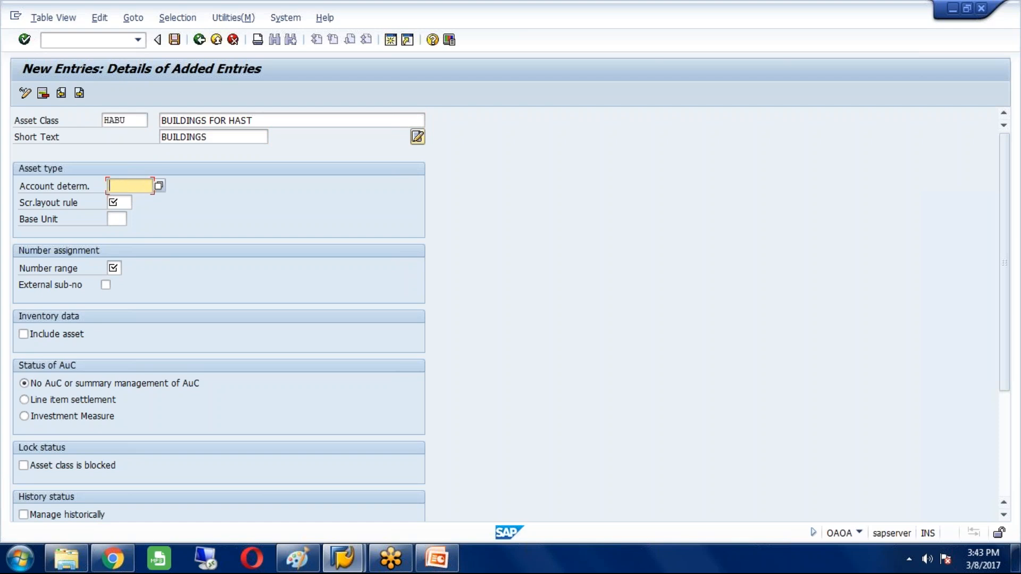
pyautogui.click(162, 189)
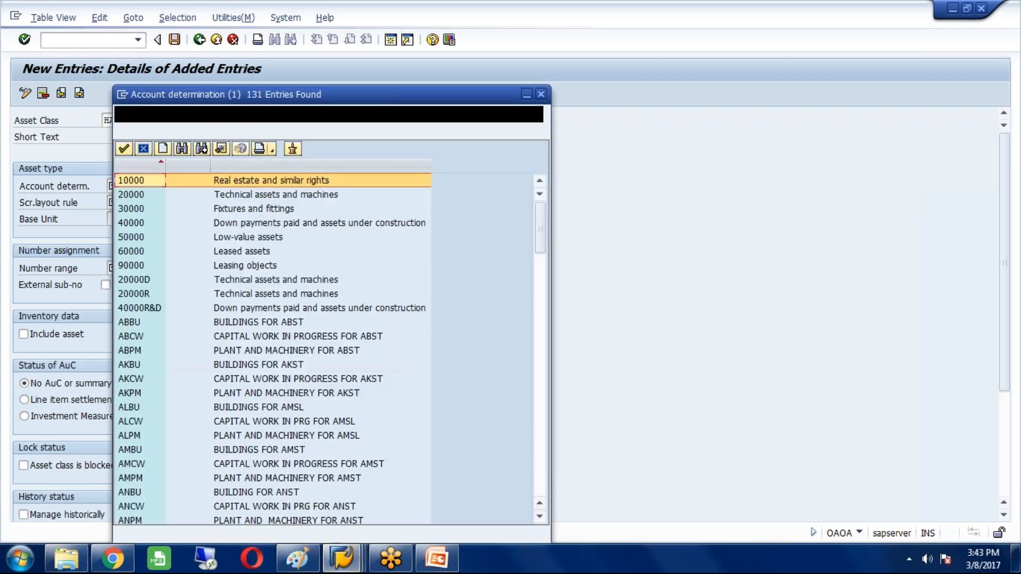
pyautogui.moveTo(439, 101); pyautogui.dragTo(678, 36)
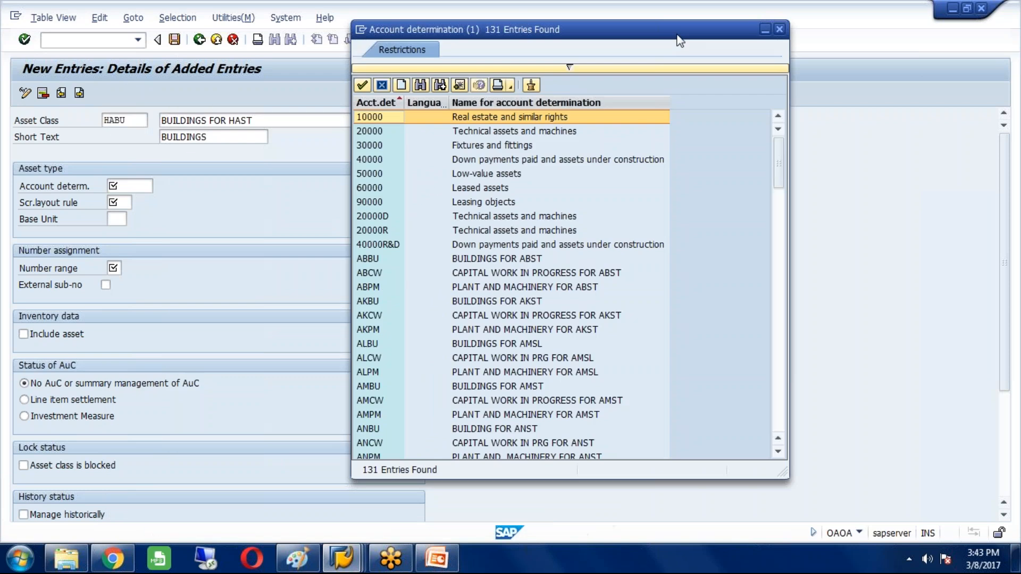
pyautogui.press('pagedown')
pyautogui.press('pagedown')
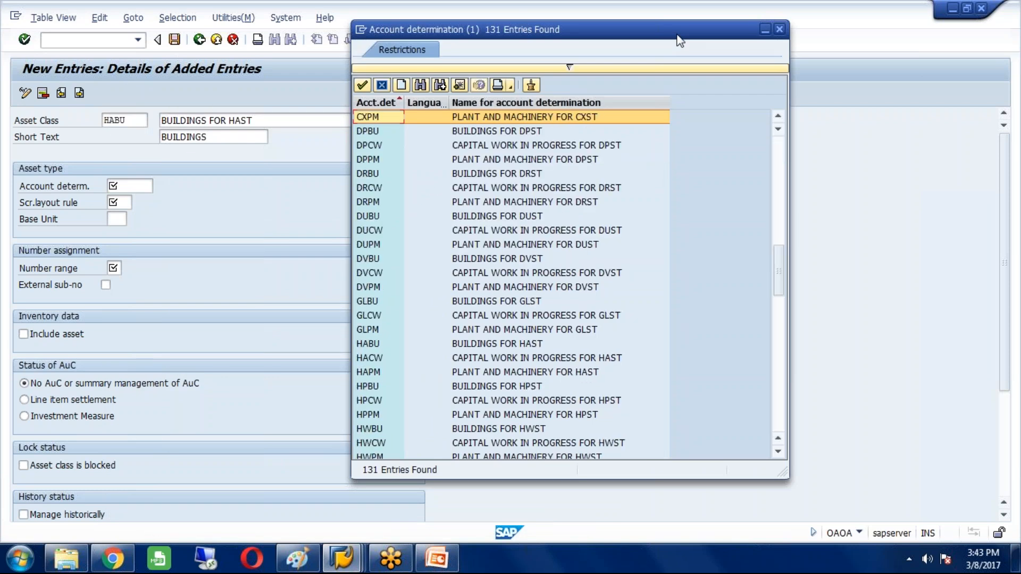
pyautogui.click(416, 346)
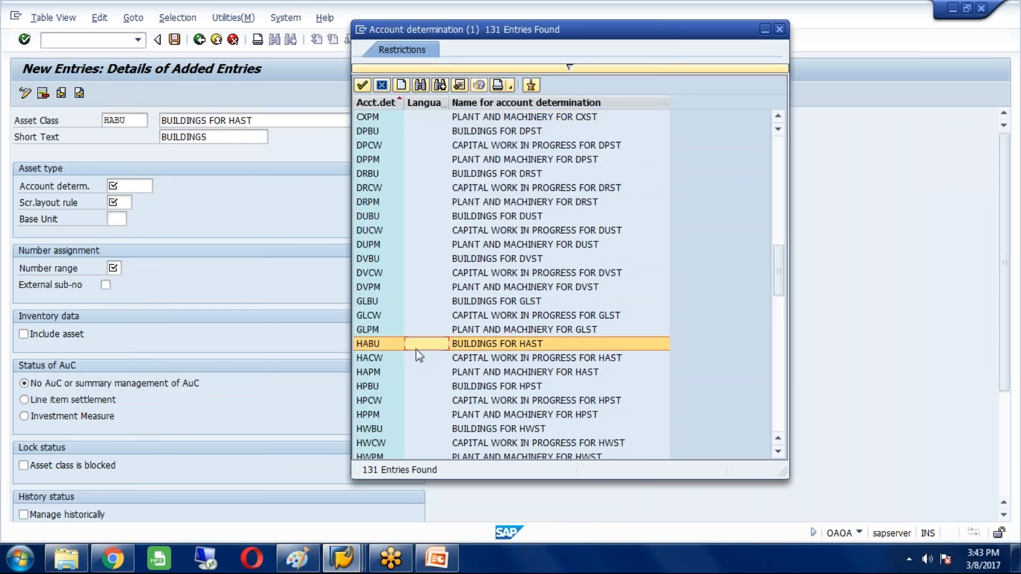
pyautogui.doubleClick(416, 344)
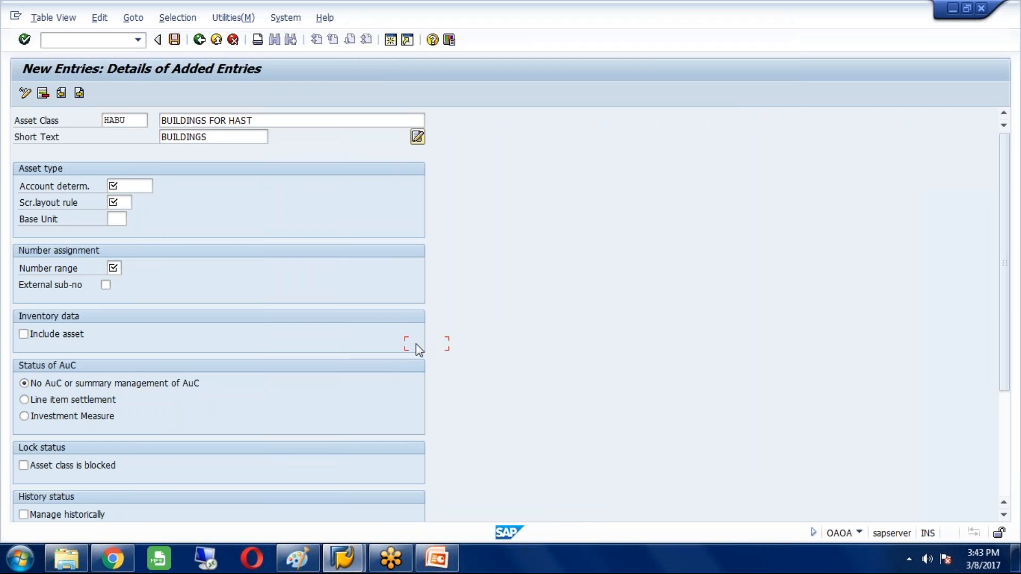
# Assign screen layout rule HABU and number range 01 to asset class HABU.
pyautogui.click(124, 203)
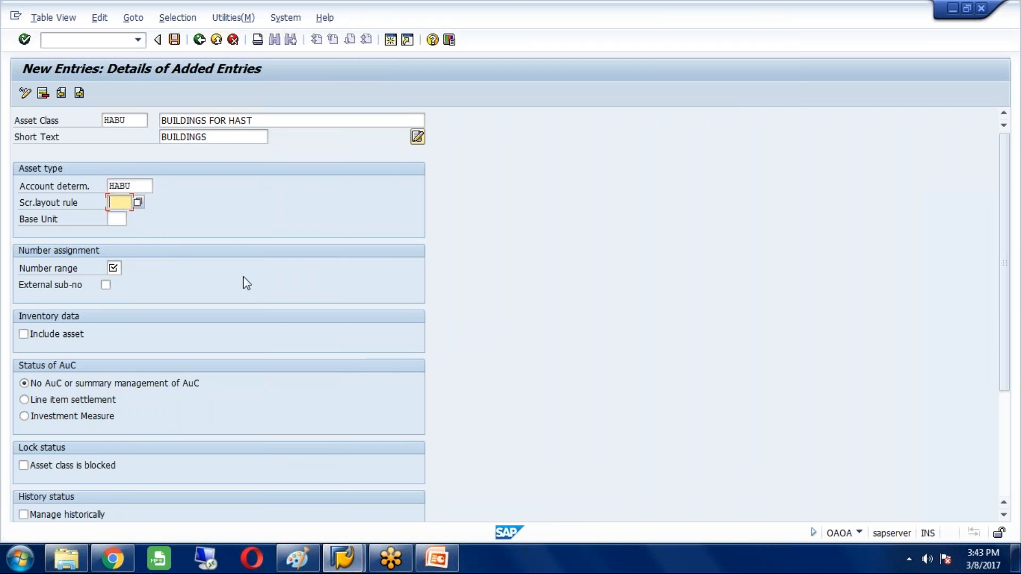
pyautogui.write('HABU')
pyautogui.click(114, 268)
pyautogui.write('01')
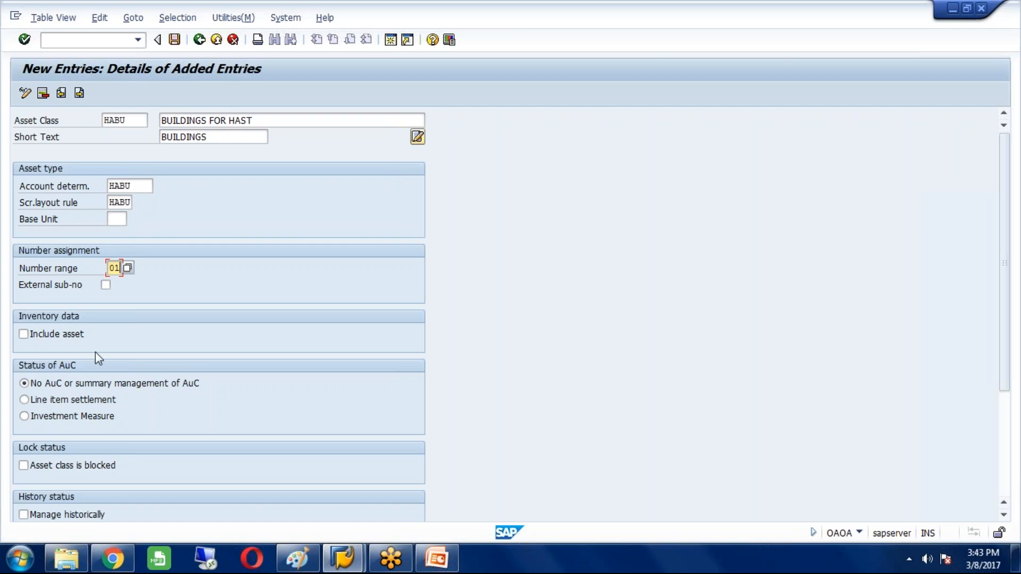
# Include the asset in the inventory data and save asset class HABU under customizing request DM0K900204.
pyautogui.click(24, 335)
pyautogui.click(175, 40)
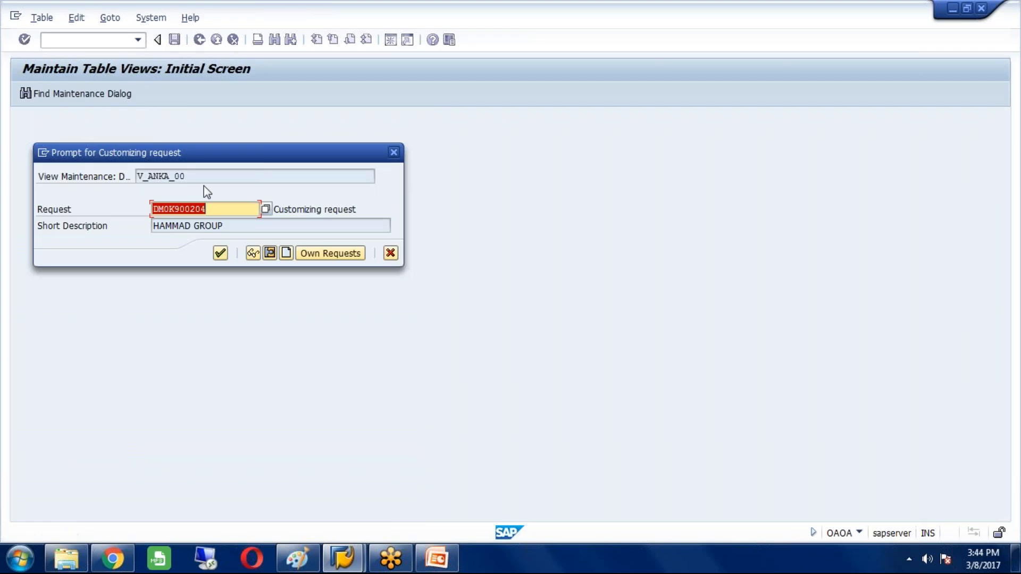
pyautogui.click(221, 253)
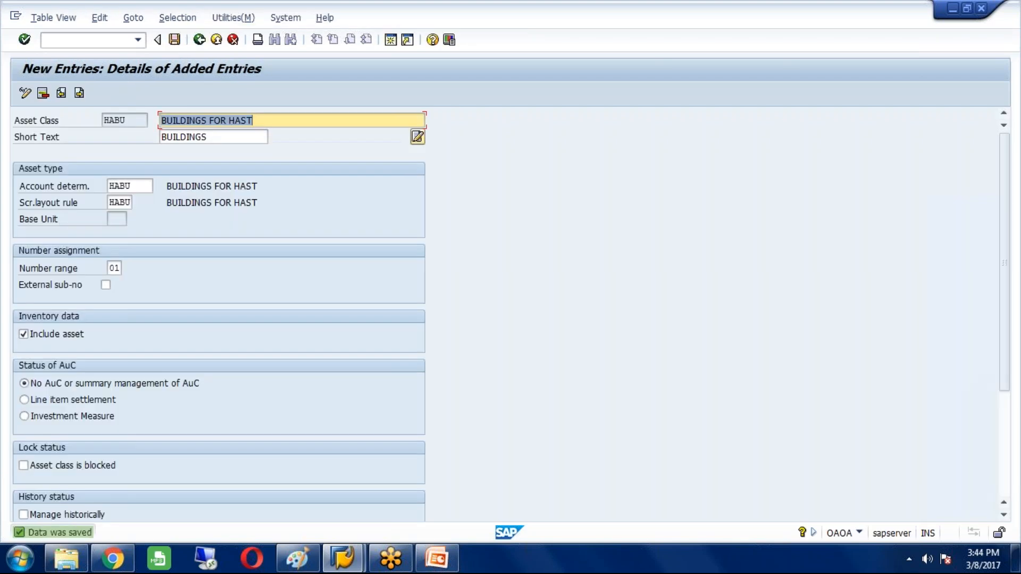
# Create a new asset class HACW with the description CAPITAL WORK IN PRG FOR HAST.
pyautogui.click(79, 93)
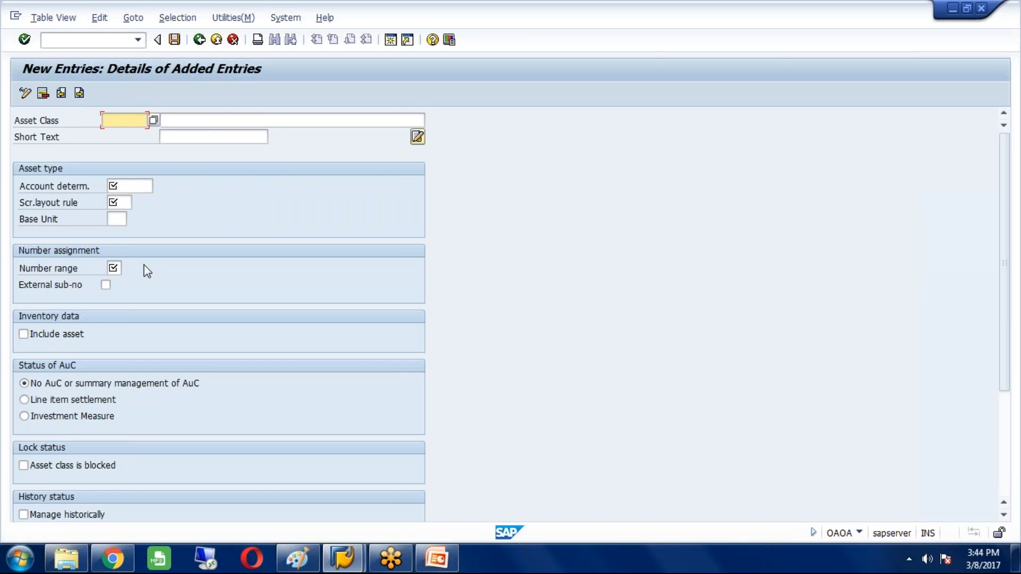
pyautogui.write('HACW')
pyautogui.press('Tab')
pyautogui.write('C')
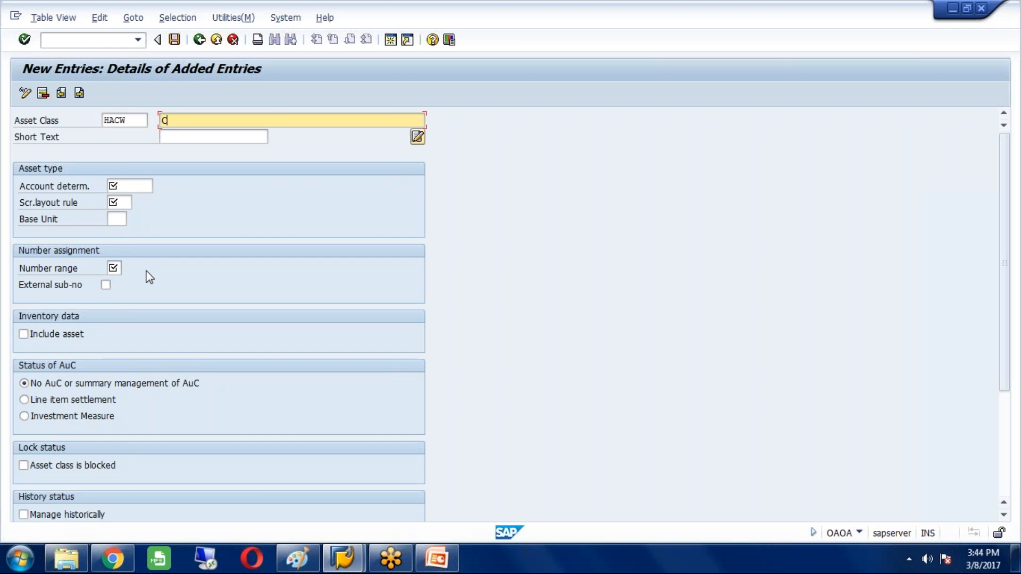
pyautogui.press('Down')
pyautogui.press('Return')
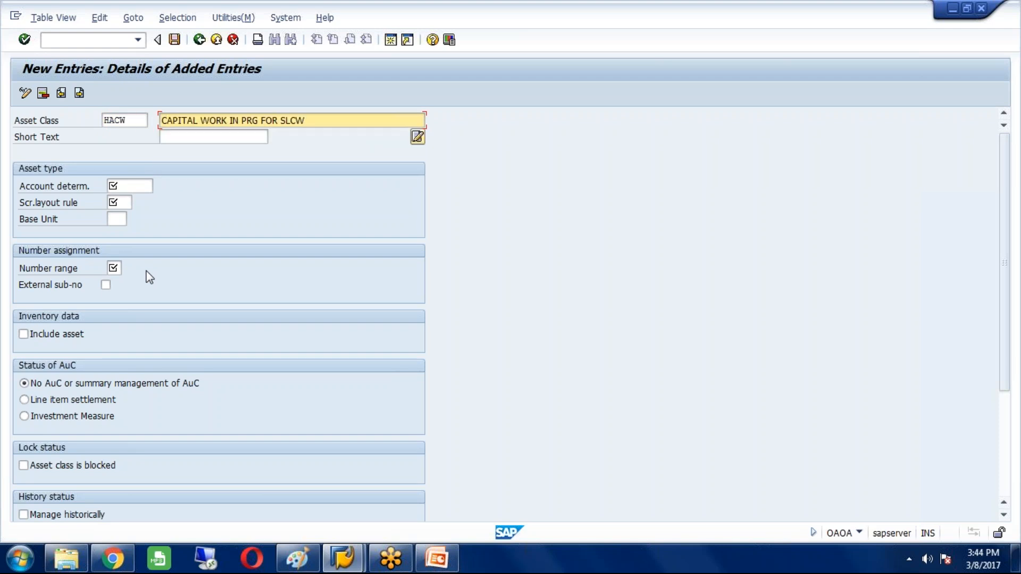
pyautogui.press('BackSpace')
pyautogui.press('BackSpace')
pyautogui.press('BackSpace')
pyautogui.press('BackSpace')
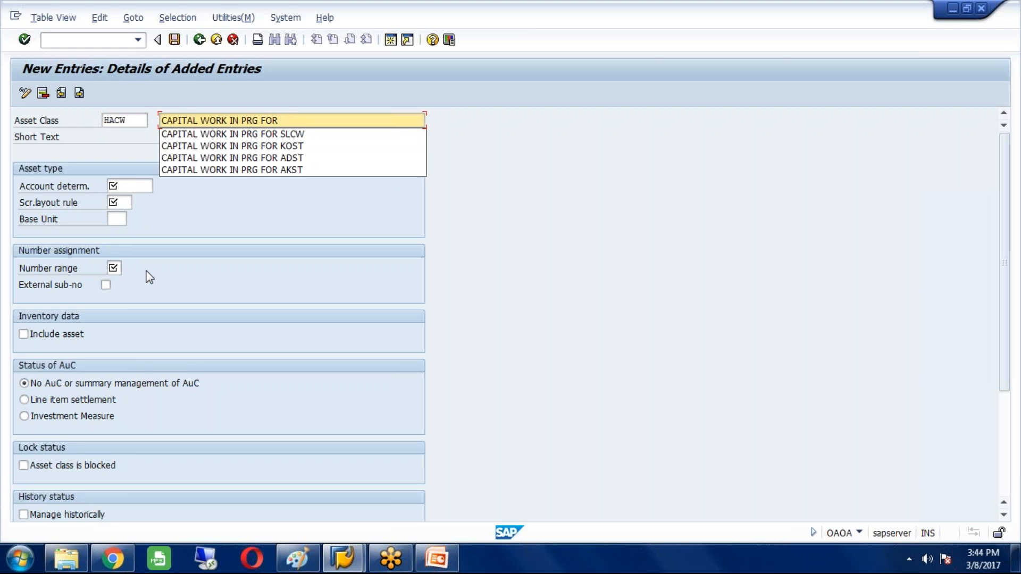
pyautogui.write('HAST')
# Give asset class HACW the short text CWIP.
pyautogui.press('Tab')
pyautogui.write('C')
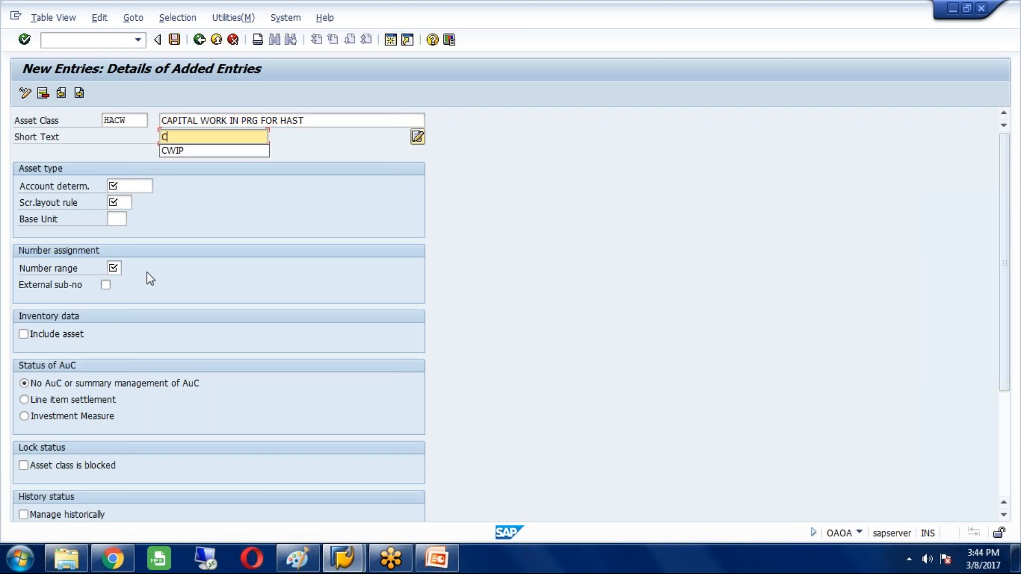
pyautogui.press('Down')
pyautogui.press('Return')
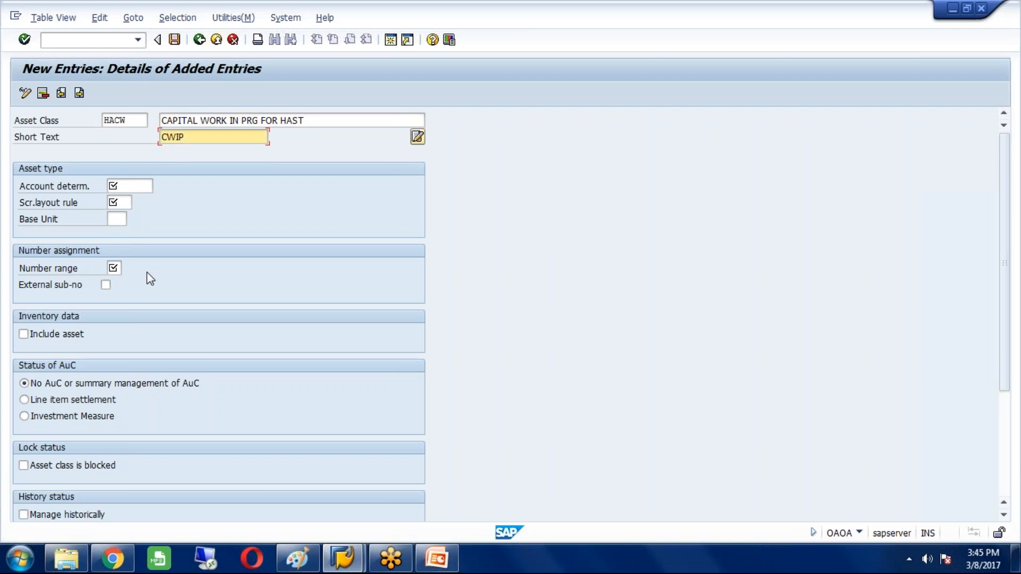
# Assign account determination HACW and screen layout rule HACW to asset class HACW.
pyautogui.press('Tab')
pyautogui.press('Tab')
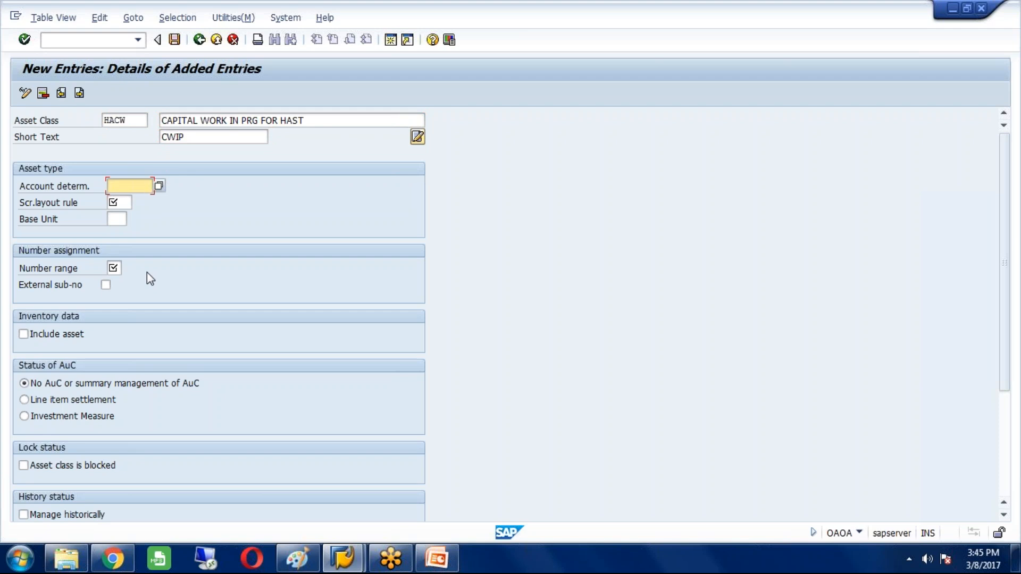
pyautogui.write('HACW')
pyautogui.press('Tab')
pyautogui.write('HAC')
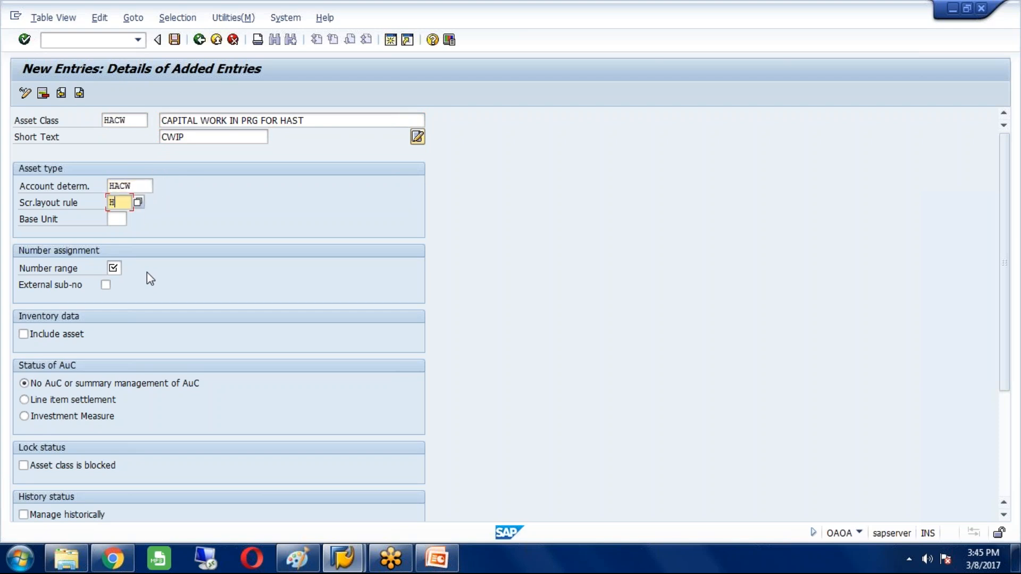
pyautogui.write('W')
# Assign number range 02 and line item settlement status to asset class HACW, and save it.
pyautogui.press('Tab')
pyautogui.press('Tab')
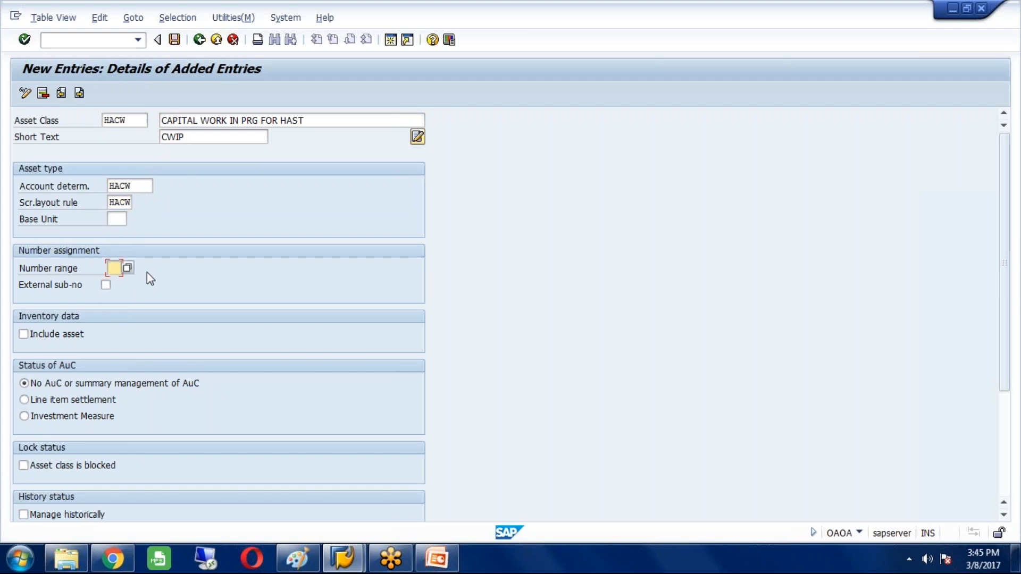
pyautogui.write('02')
pyautogui.click(24, 400)
pyautogui.click(175, 40)
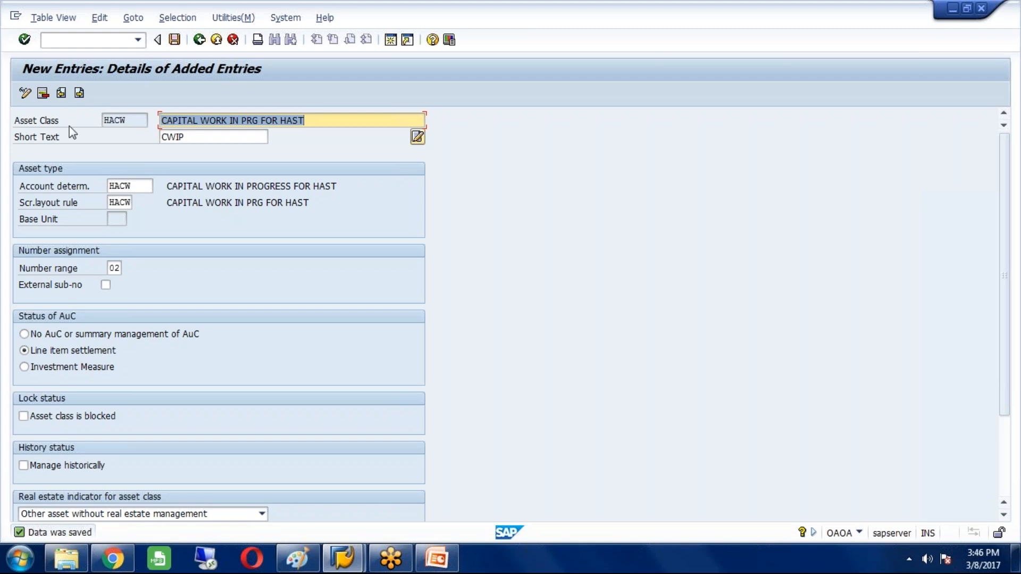
# Create a new asset class HAPM with the description PLANT AND MACHINERY FOR HAST.
pyautogui.click(79, 93)
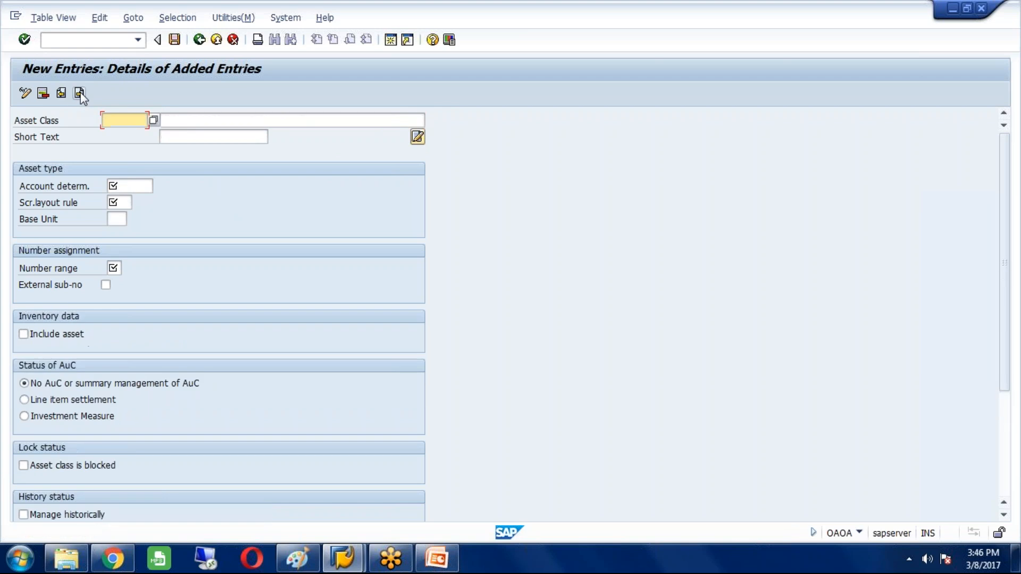
pyautogui.write('HAPM')
pyautogui.click(265, 121)
pyautogui.write('P')
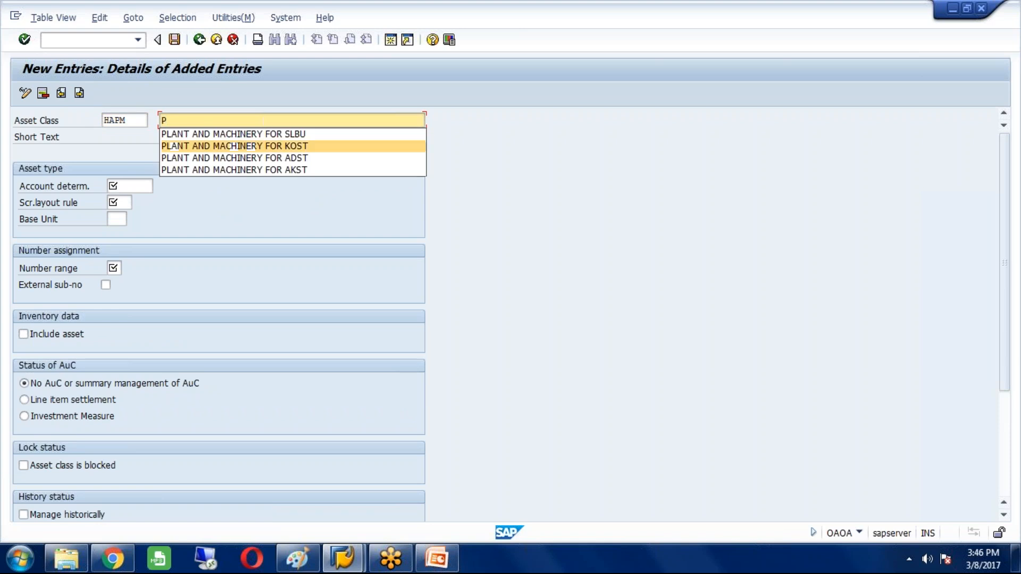
pyautogui.click(262, 138)
pyautogui.press('BackSpace')
pyautogui.press('BackSpace')
pyautogui.press('BackSpace')
pyautogui.press('BackSpace')
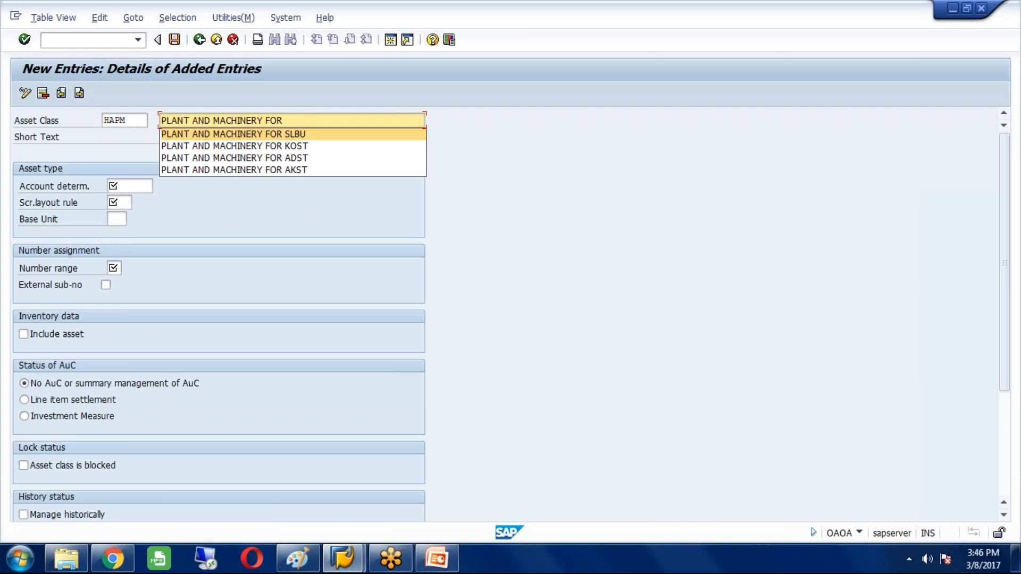
pyautogui.write('HAST')
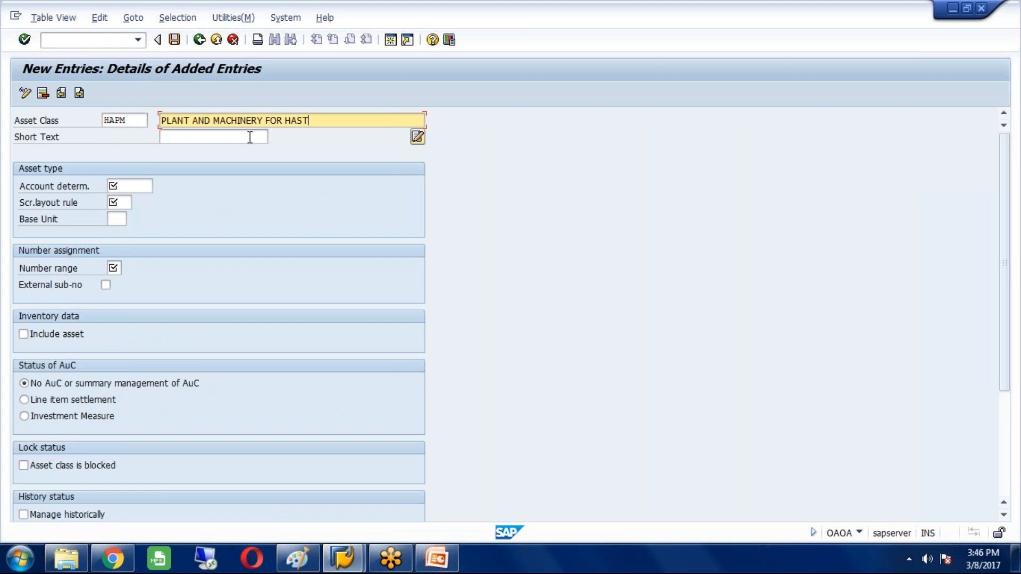
# Give asset class HAPM the short text PLANT AND MACHINERY.
pyautogui.click(209, 136)
pyautogui.write('P')
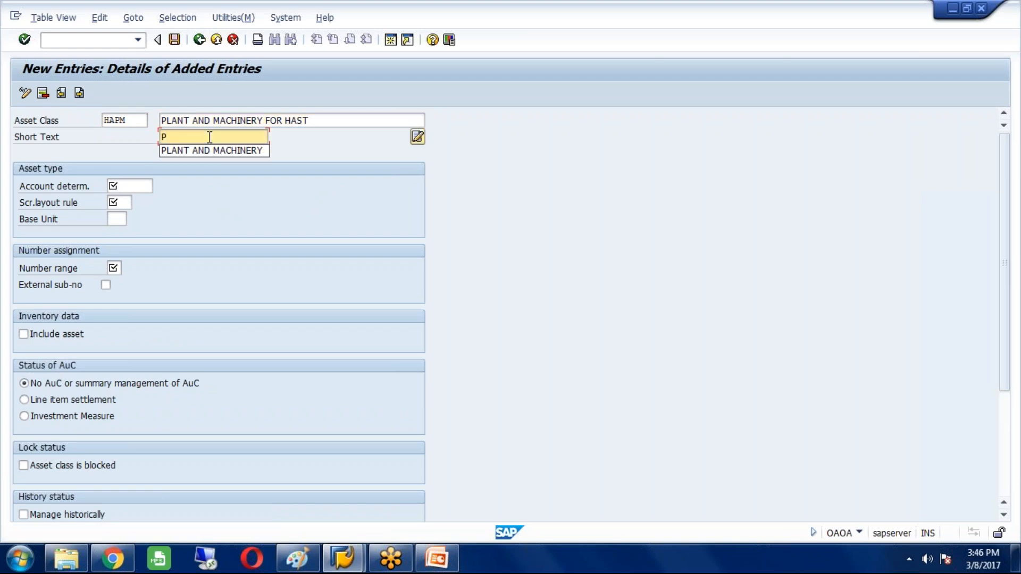
pyautogui.click(208, 150)
# Assign account determination HAPM and screen layout rule HAPM to asset class HAPM.
pyautogui.click(138, 186)
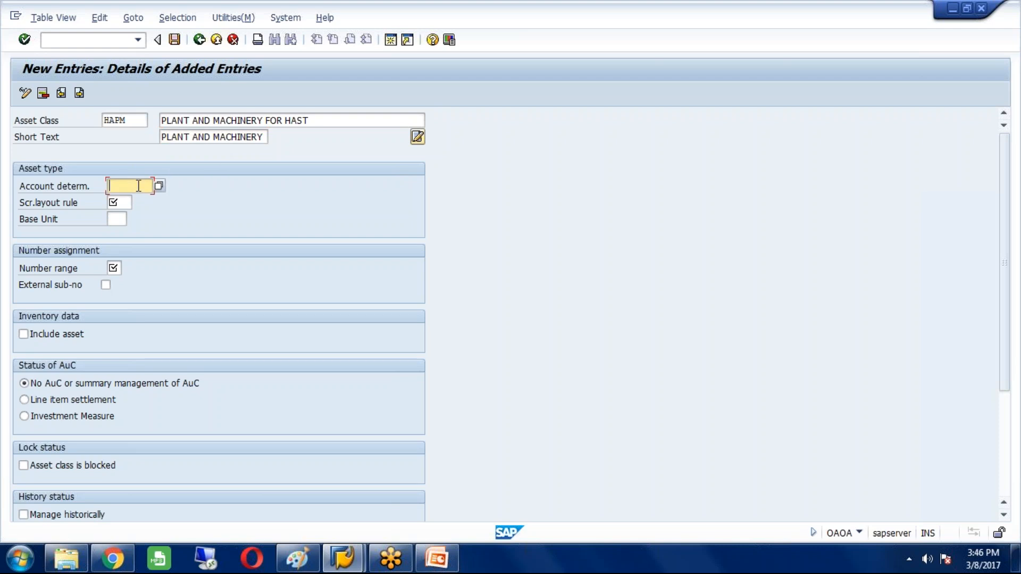
pyautogui.write('HAPM')
pyautogui.click(126, 203)
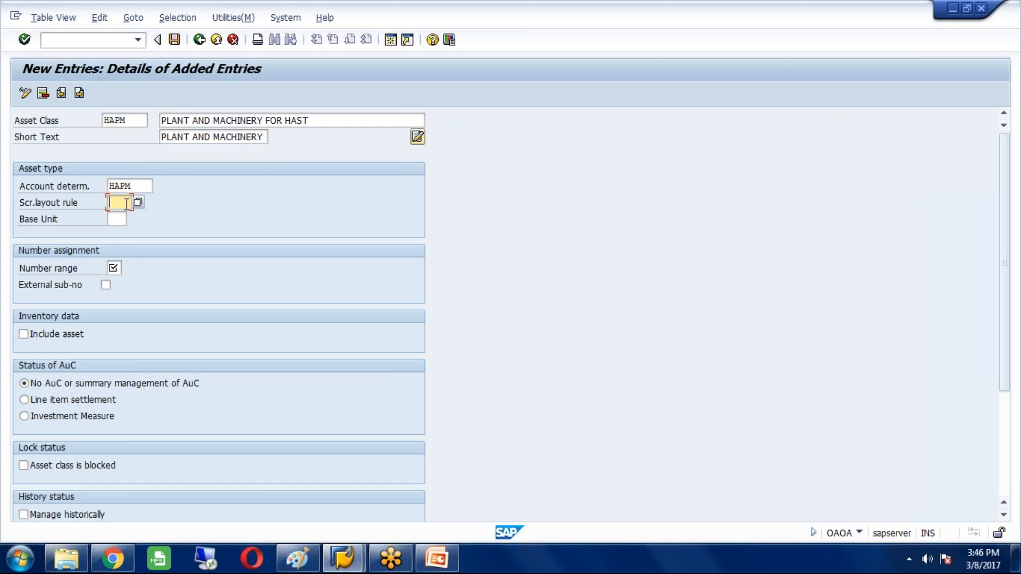
pyautogui.write('HAPM')
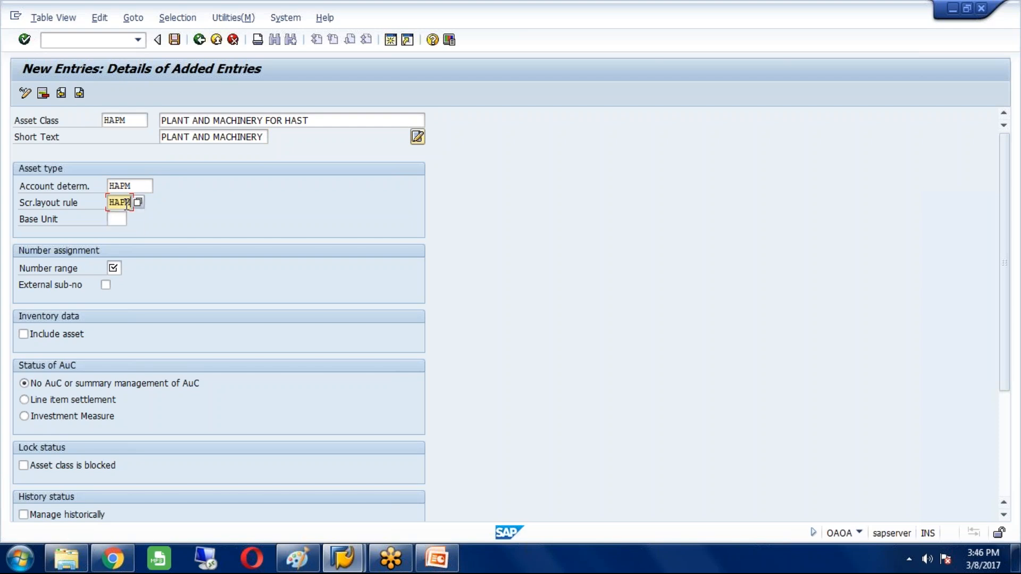
# Assign number range 03 to asset class HAPM, include the asset in the inventory data, and save, returning to the asset class overview.
pyautogui.click(113, 268)
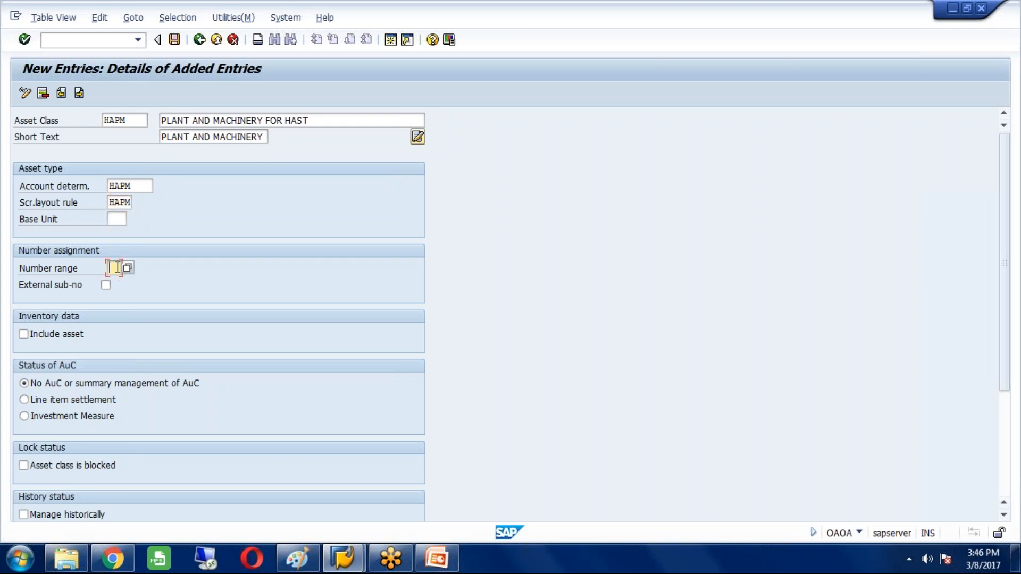
pyautogui.write('03')
pyautogui.click(24, 334)
pyautogui.click(175, 40)
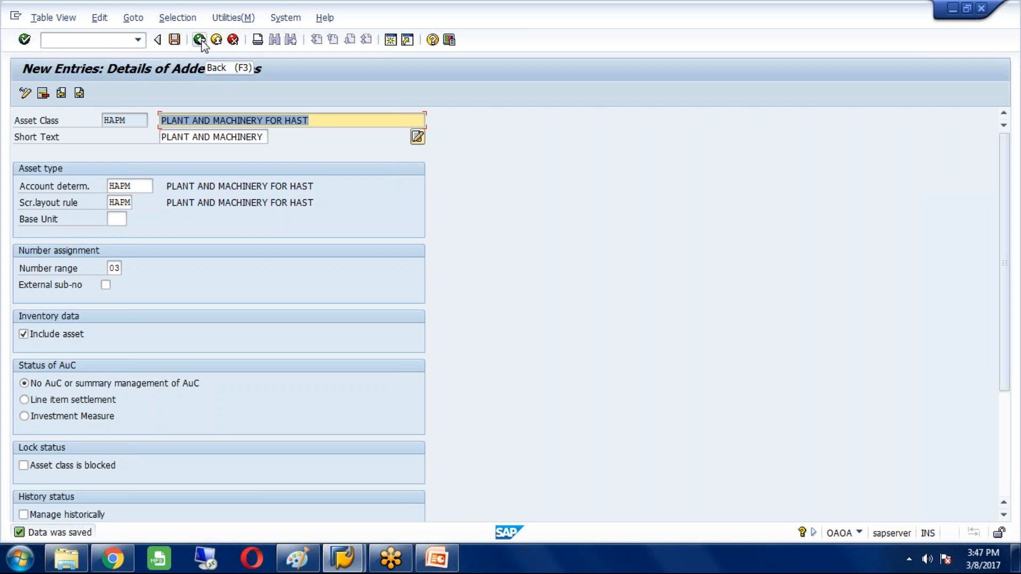
pyautogui.click(201, 41)
pyautogui.click(201, 41)
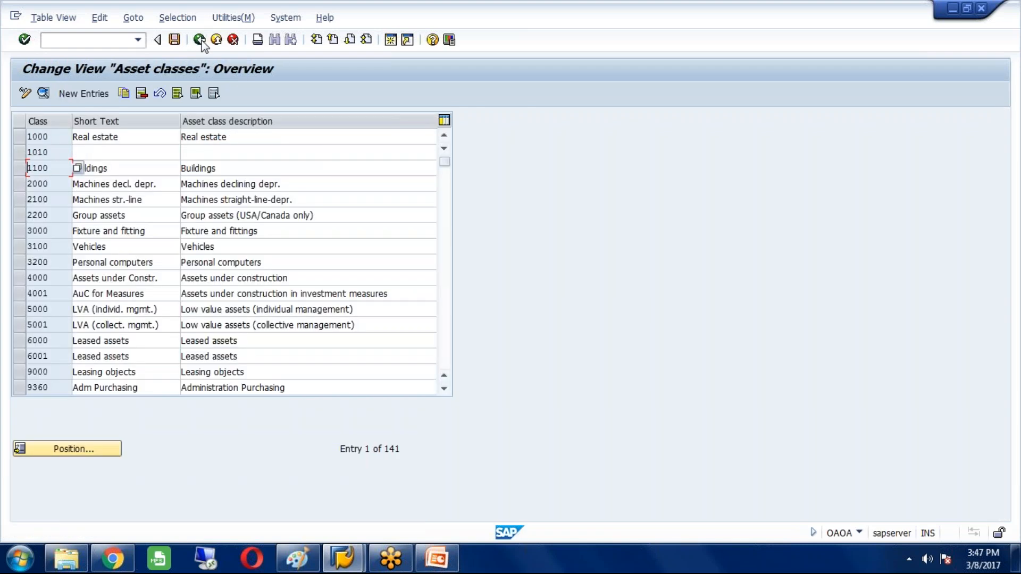
# Switch to PowerPoint, review the Asset Accounting as a Sub-Ledger slide as a slide show, and return to SAP.
pyautogui.click(436, 558)
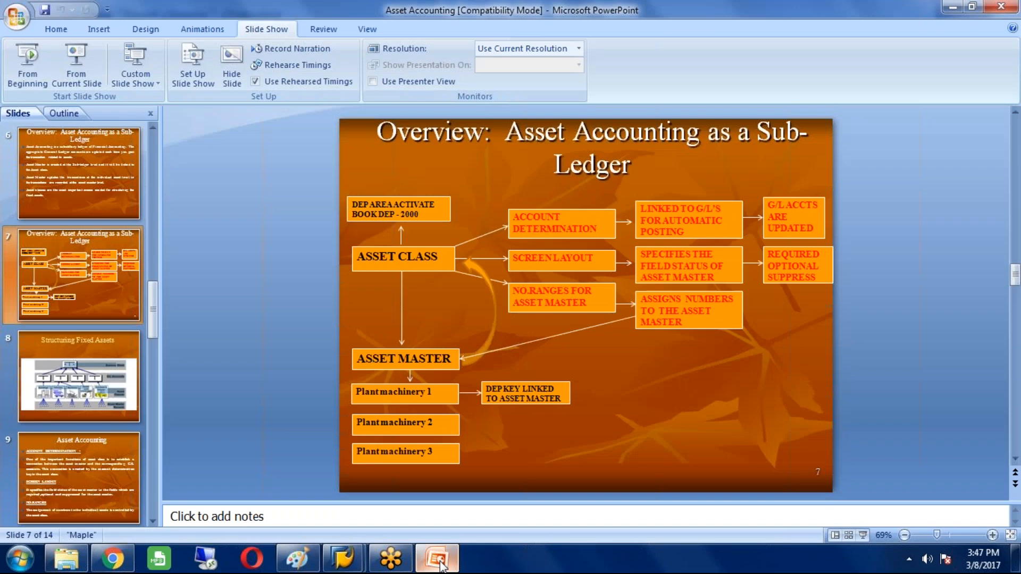
pyautogui.click(76, 63)
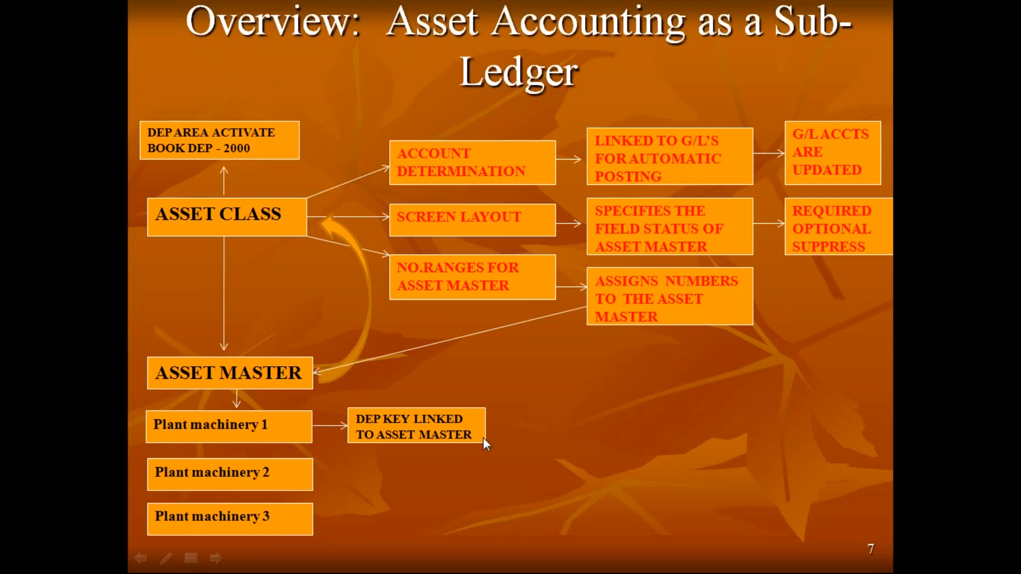
pyautogui.rightClick(559, 421)
pyautogui.click(585, 412)
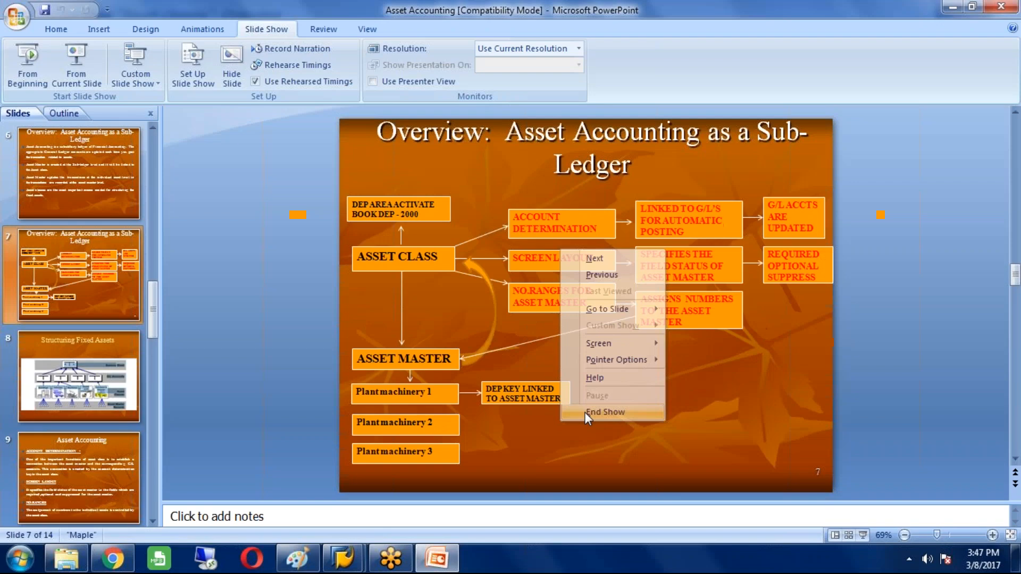
pyautogui.moveTo(343, 558)
pyautogui.click(397, 516)
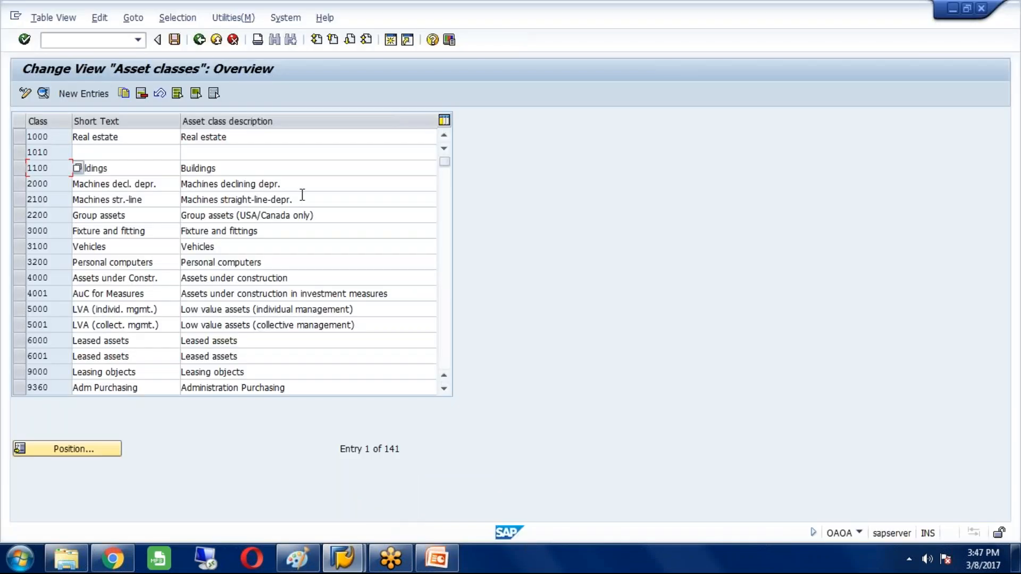
# Return to the implementation guide and collapse the Asset Classes and Organizational Structures nodes under Asset Accounting.
pyautogui.click(201, 42)
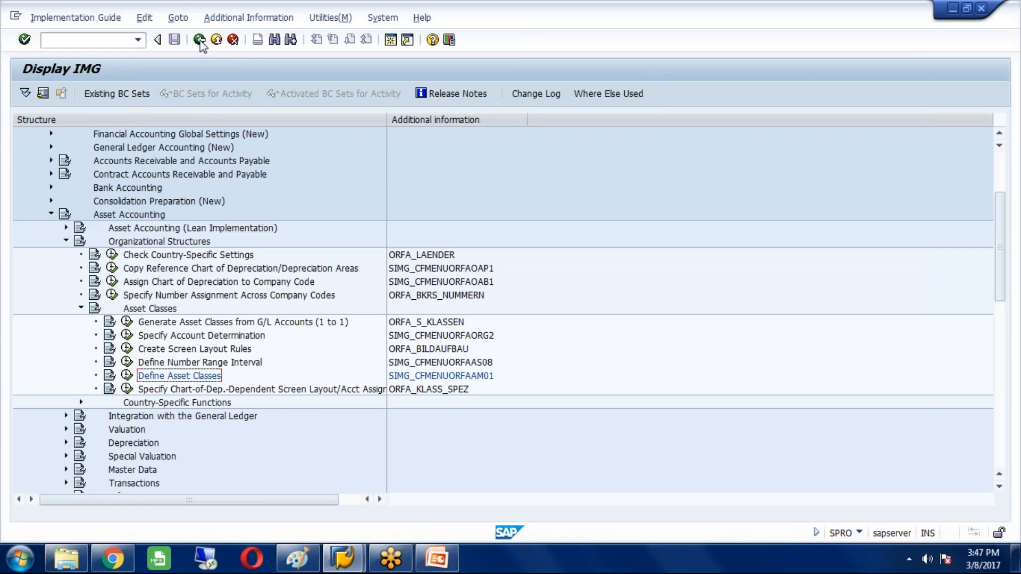
pyautogui.press('Up')
pyautogui.press('Up')
pyautogui.press('Up')
pyautogui.press('Up')
pyautogui.press('Up')
pyautogui.press('Left')
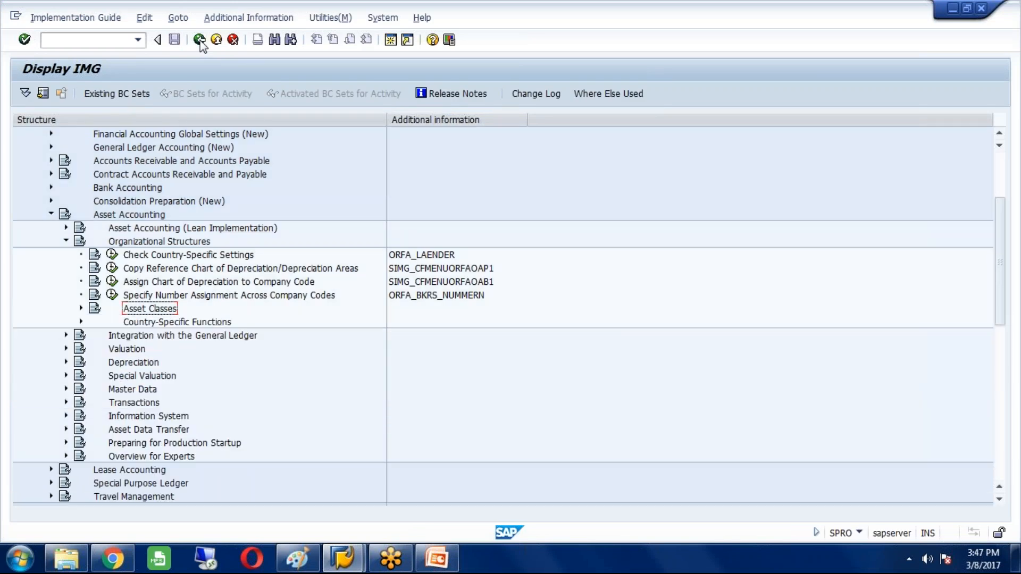
pyautogui.press('Up')
pyautogui.press('Up')
pyautogui.press('Up')
pyautogui.press('Up')
pyautogui.press('Up')
pyautogui.press('Left')
# Expand Master Data and its Screen Layout node under Asset Accounting in the implementation guide.
pyautogui.press('Down')
pyautogui.press('Down')
pyautogui.press('Down')
pyautogui.press('Down')
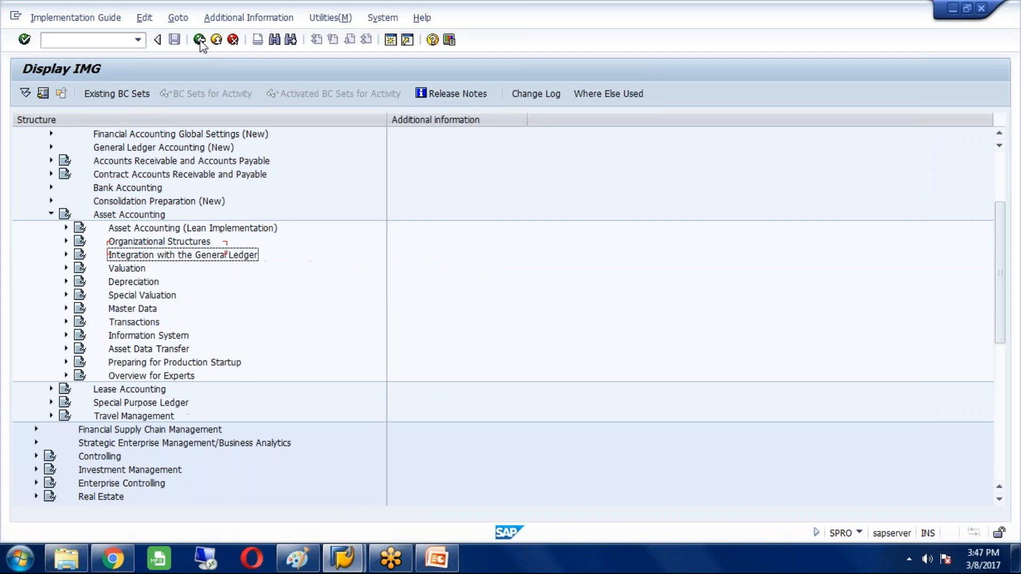
pyautogui.press('Down')
pyautogui.press('Right')
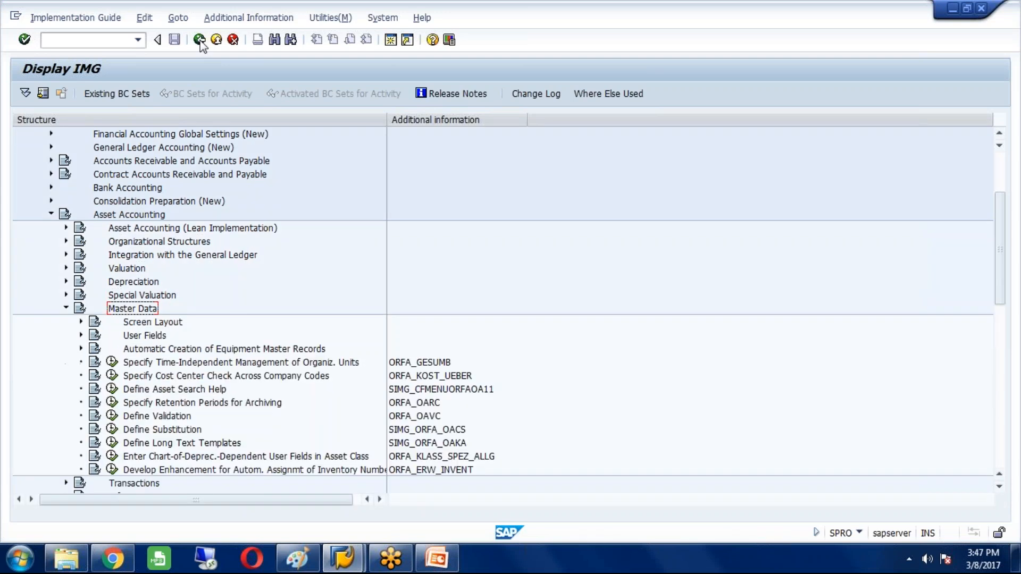
pyautogui.press('Down')
pyautogui.press('Right')
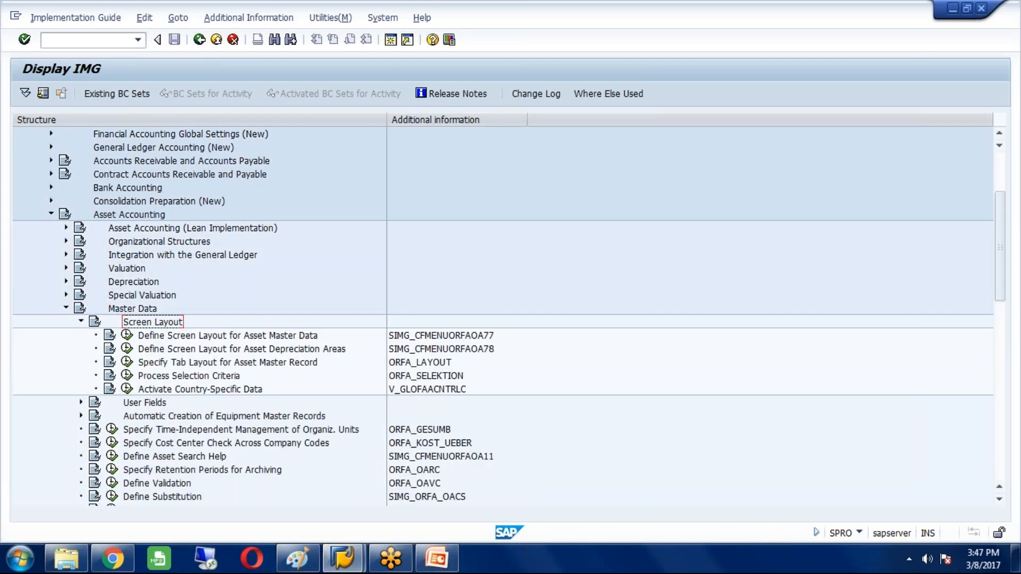
# Execute Define Screen Layout for Asset Master Data and choose the activity of the same name.
pyautogui.press('Down')
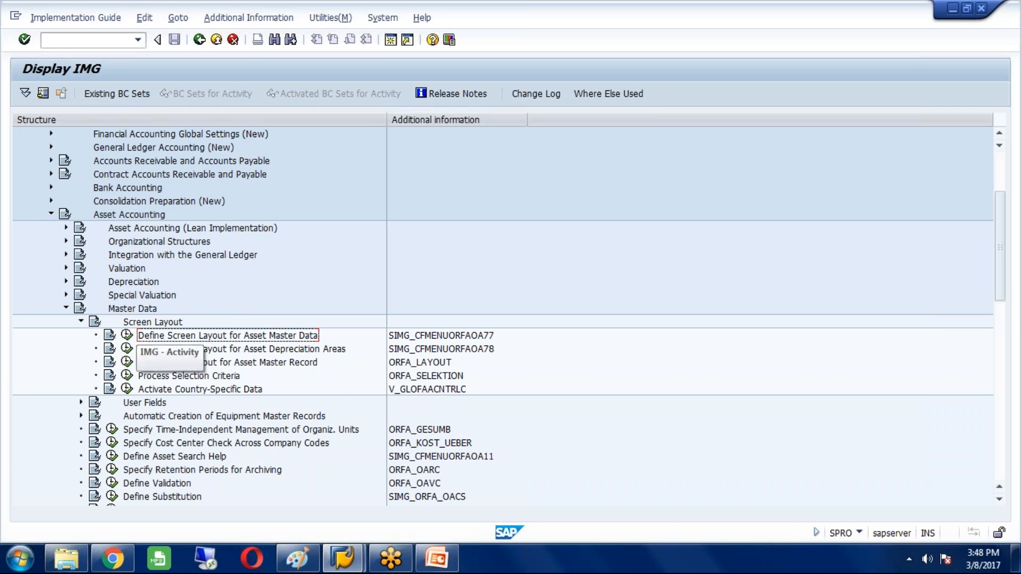
pyautogui.click(127, 335)
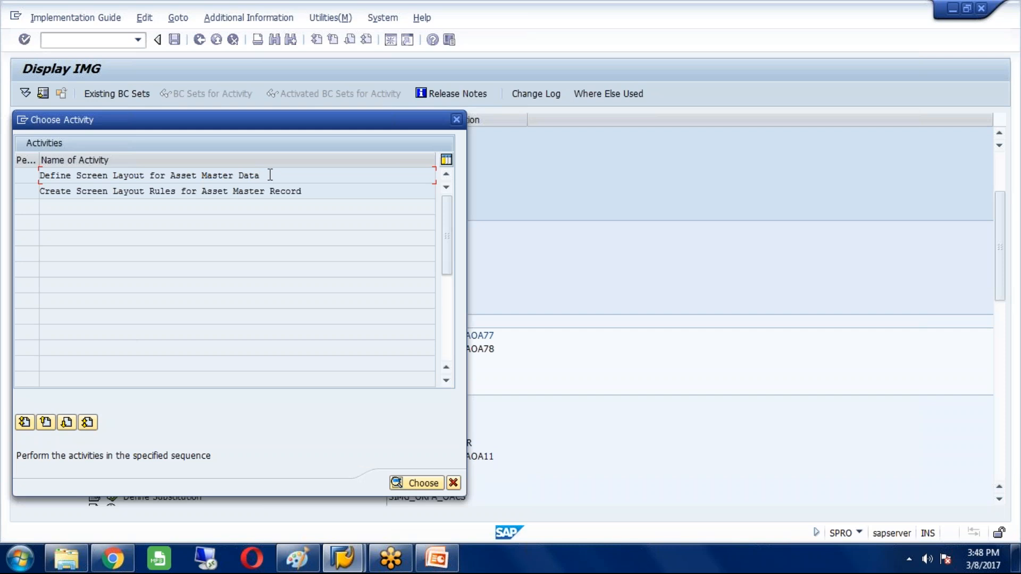
pyautogui.doubleClick(270, 175)
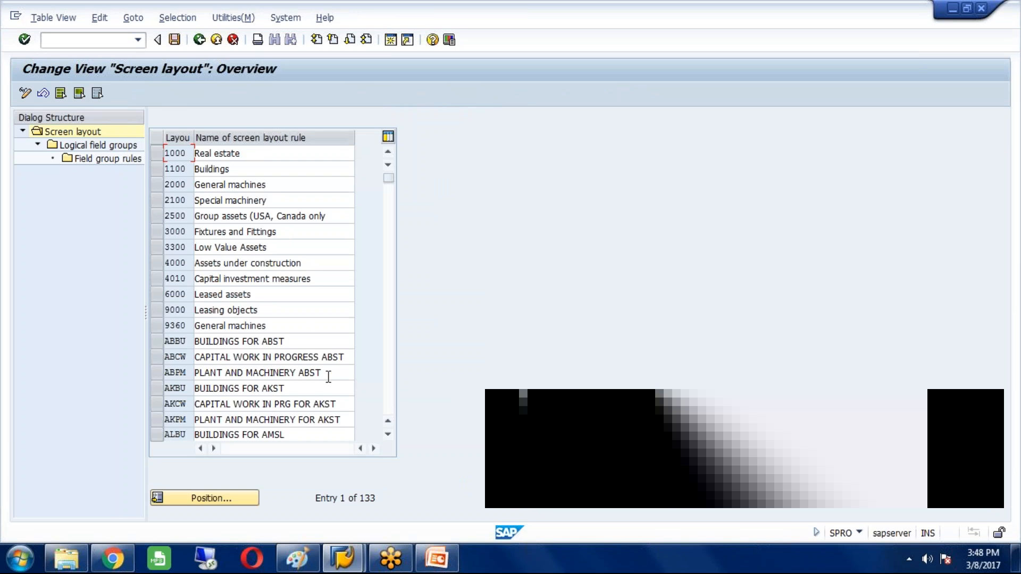
# Select the HAST screen layout rules HABU, HACW and HAPM in the screen layout overview.
pyautogui.scroll(-1, 328, 377)
pyautogui.scroll(-2, 258, 293)
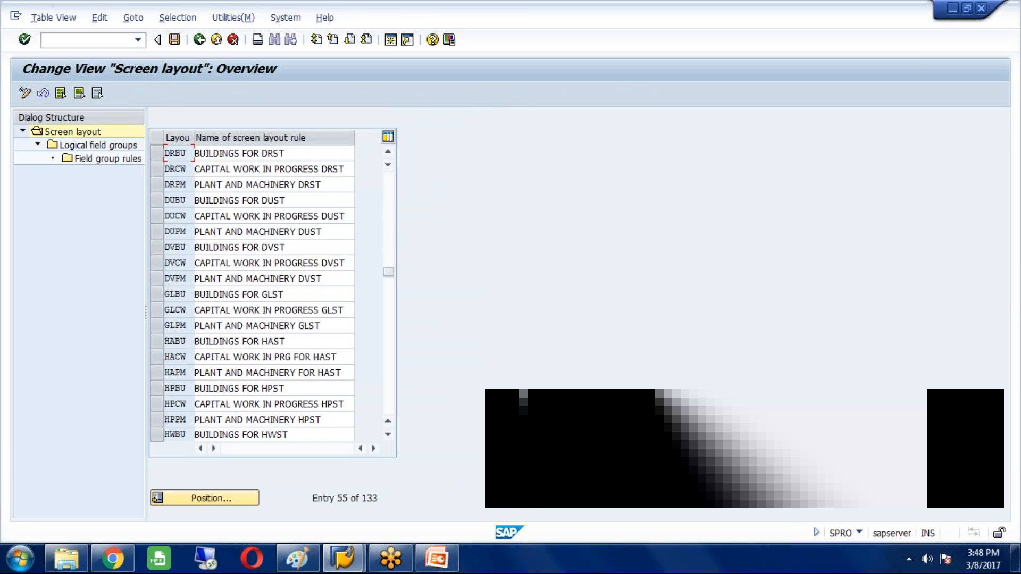
pyautogui.click(155, 342)
pyautogui.click(156, 357)
pyautogui.click(156, 372)
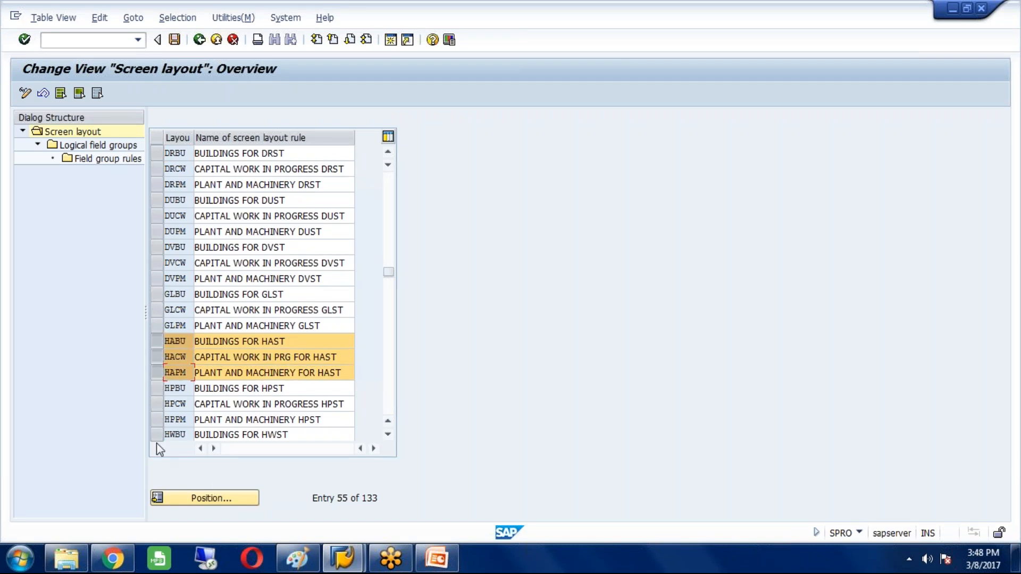
# Keep only screen layout rule HABU selected and open its field group rules for logical field group 2, Posting information.
pyautogui.click(157, 374)
pyautogui.click(156, 357)
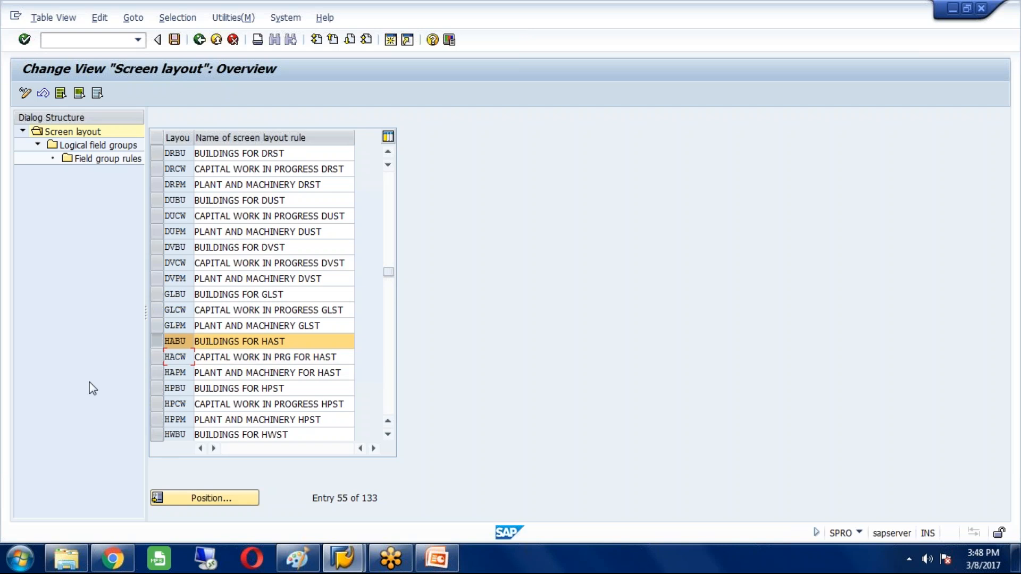
pyautogui.click(81, 146)
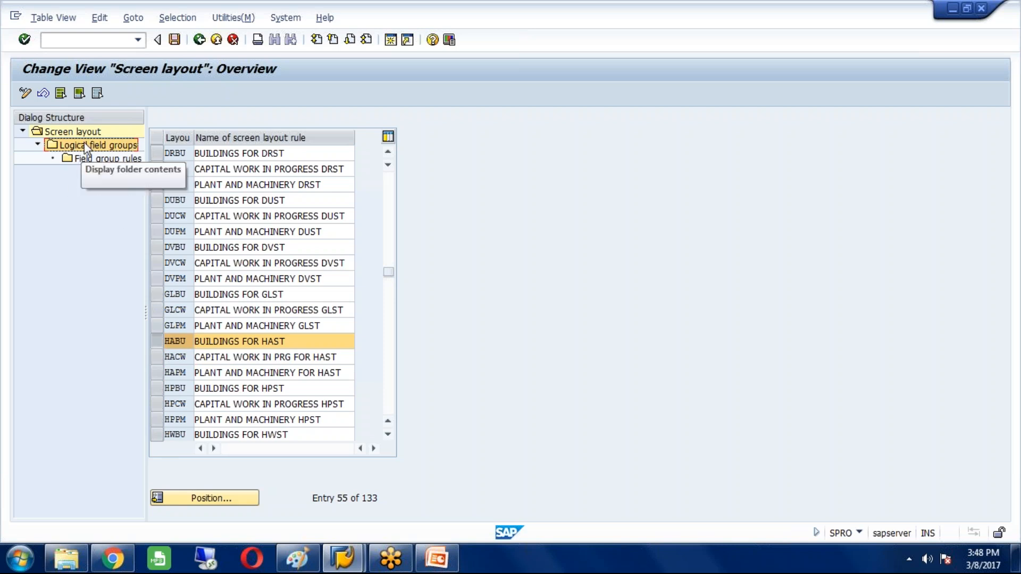
pyautogui.doubleClick(84, 145)
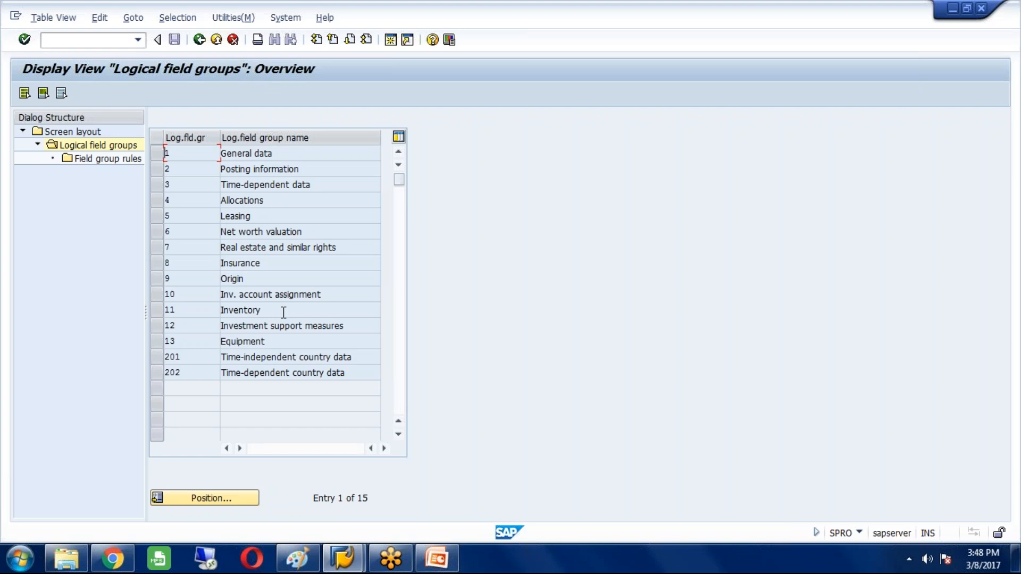
pyautogui.click(268, 264)
pyautogui.click(157, 170)
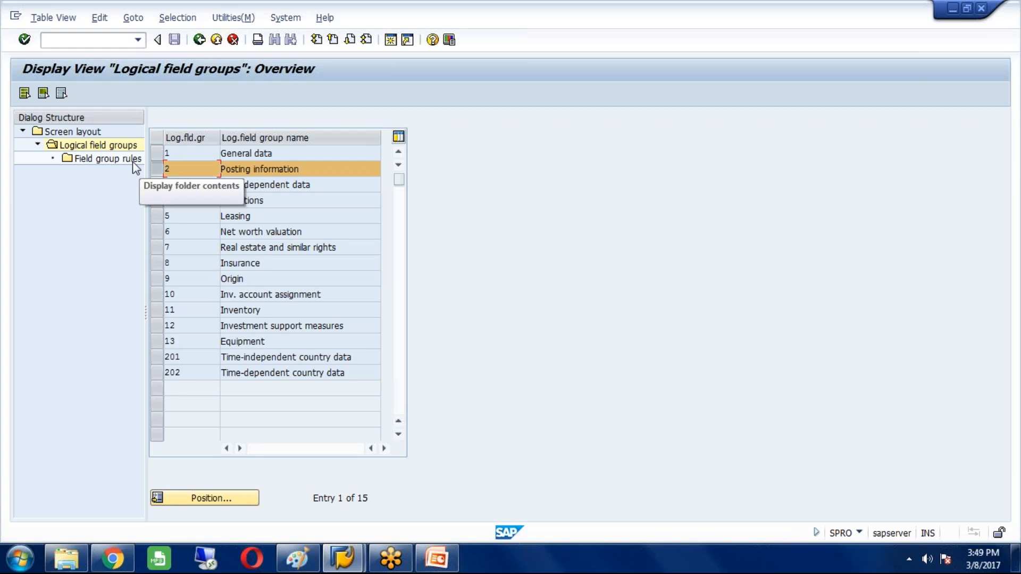
pyautogui.click(133, 162)
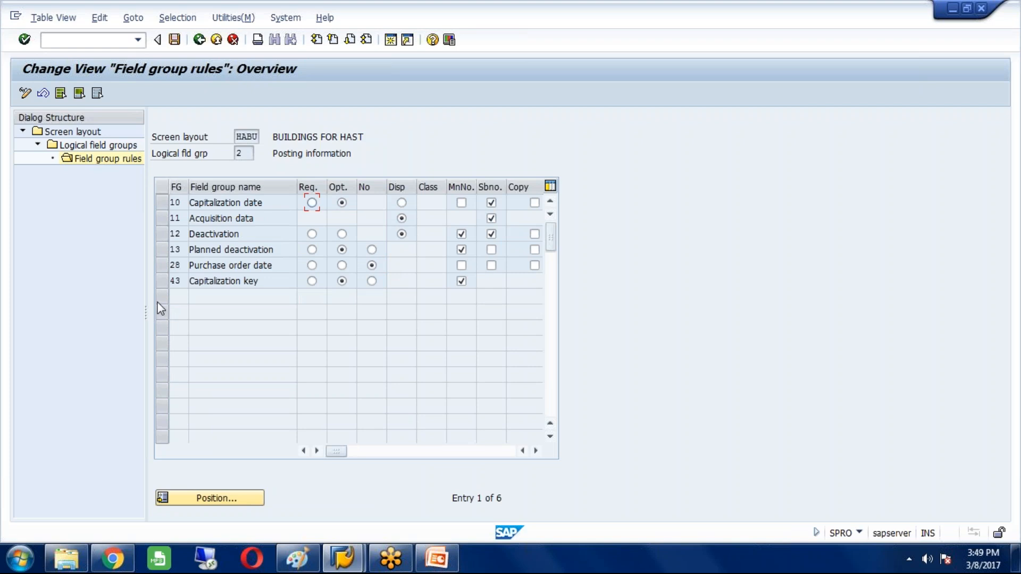
# Make HABU's Capitalization date required, maintained at main number level and copied, and save it to the proposed customizing request.
pyautogui.click(163, 202)
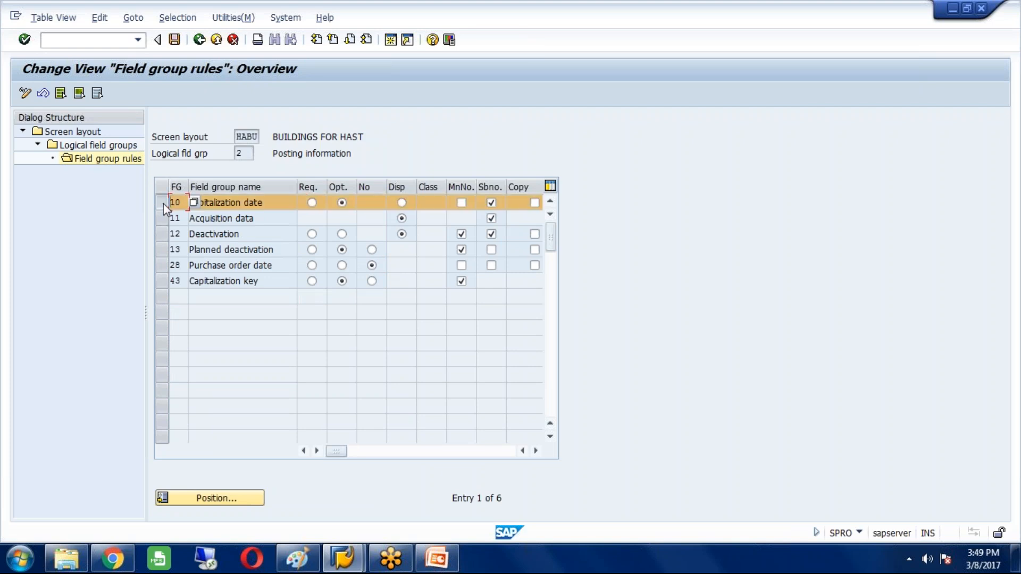
pyautogui.click(312, 204)
pyautogui.click(461, 203)
pyautogui.click(534, 202)
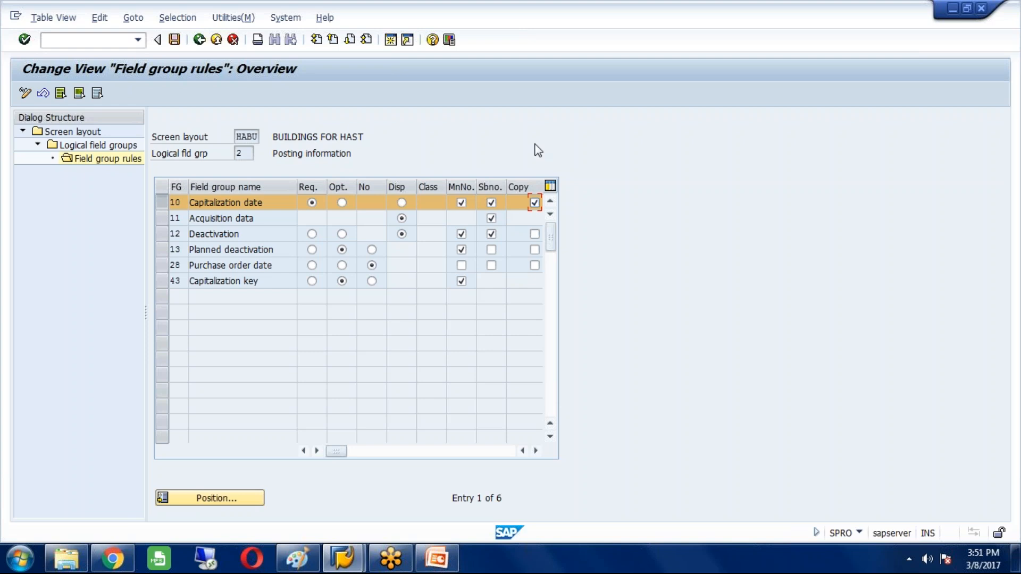
pyautogui.click(175, 40)
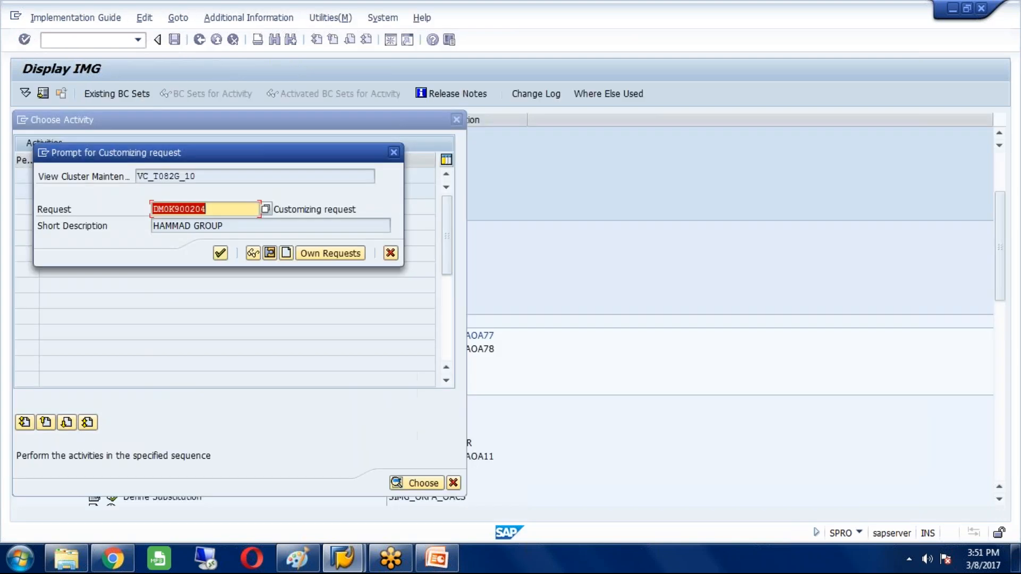
pyautogui.click(220, 253)
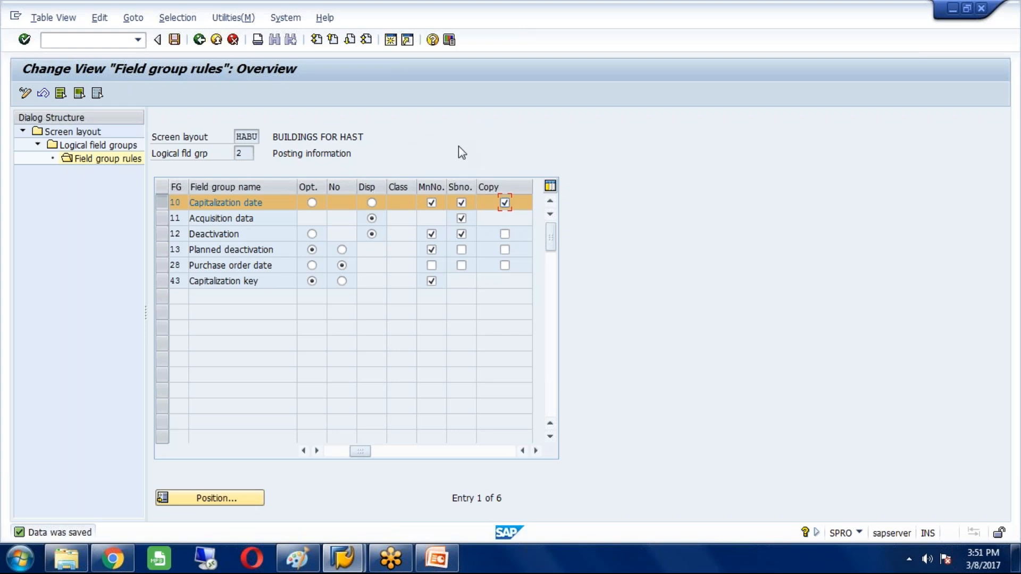
# Return to the logical field groups and open HABU's field group rules for group 3, Time-dependent data.
pyautogui.click(118, 149)
pyautogui.doubleClick(119, 149)
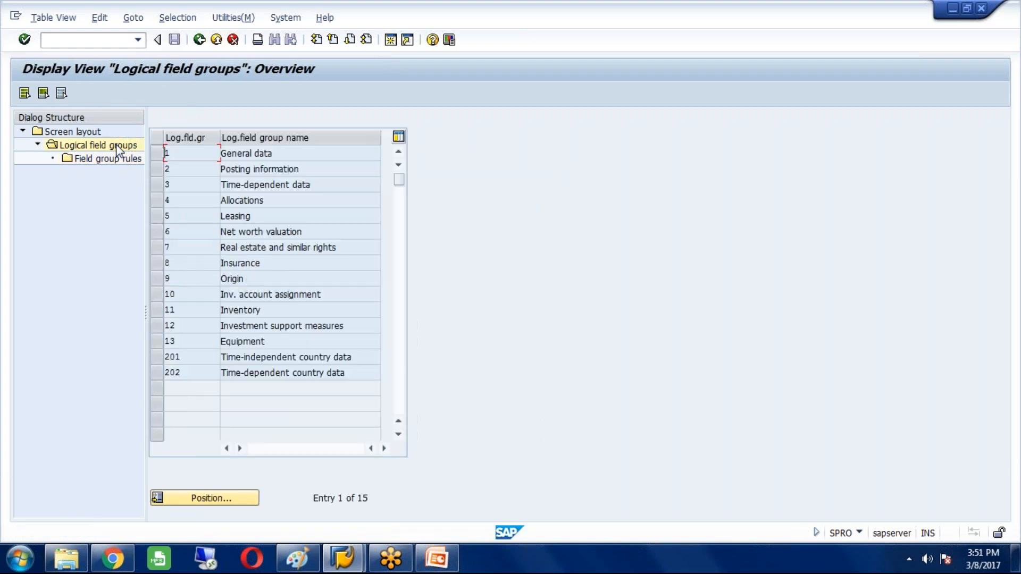
pyautogui.click(156, 186)
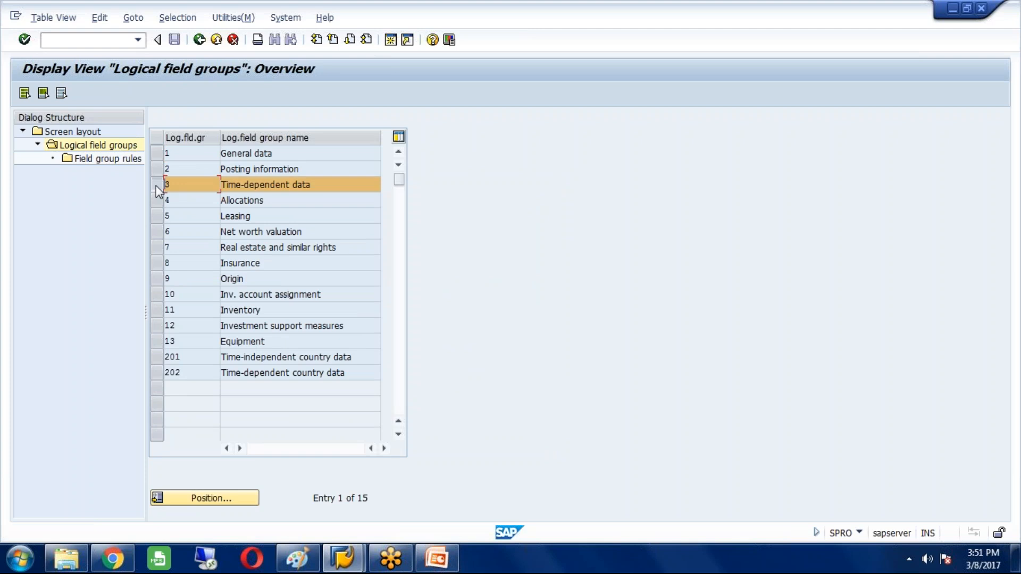
pyautogui.click(113, 160)
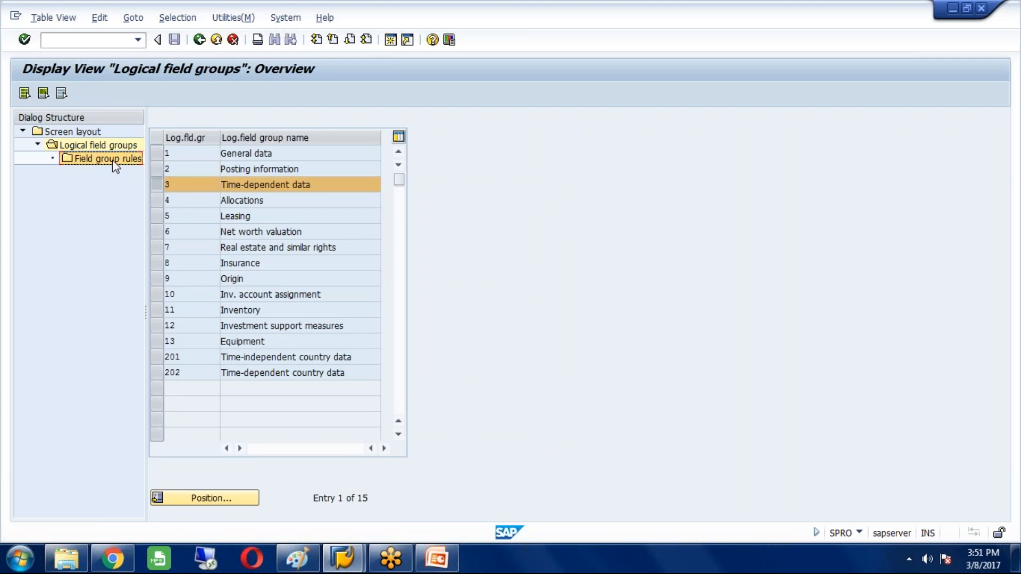
pyautogui.doubleClick(114, 159)
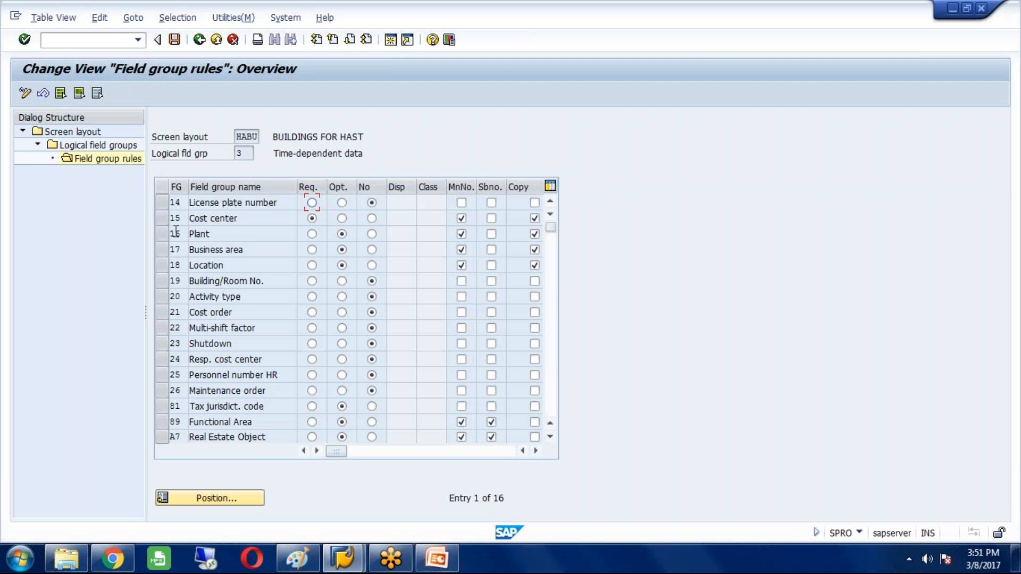
# For HABU, set Cost center optional and Business area required, enable subnumber maintenance for both, and save.
pyautogui.click(162, 218)
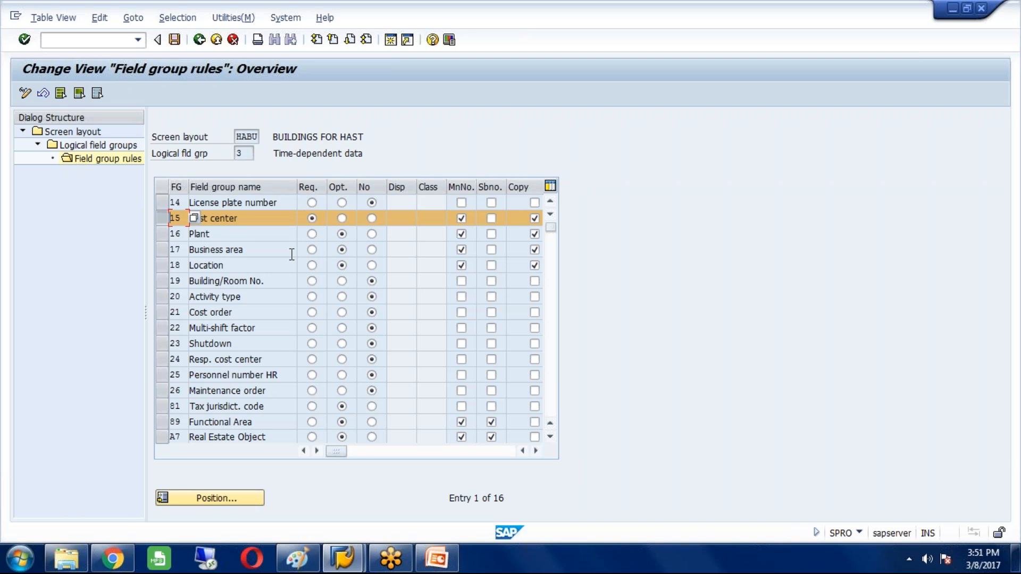
pyautogui.click(342, 219)
pyautogui.click(491, 219)
pyautogui.click(164, 250)
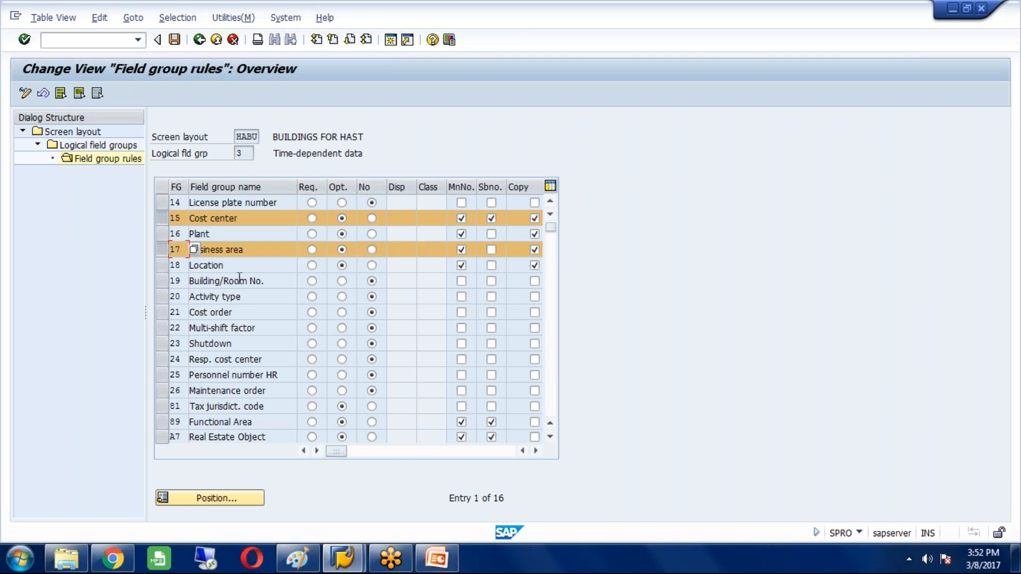
pyautogui.click(311, 250)
pyautogui.click(492, 250)
pyautogui.click(177, 41)
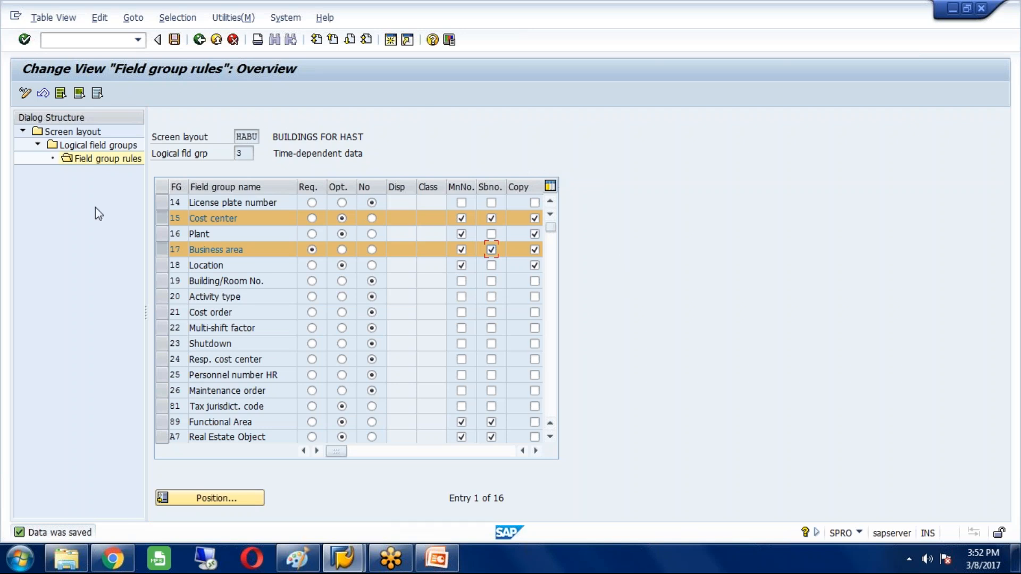
# Return to the screen layout overview, select HACW (capital work in progress for HAST) and open its logical field groups.
pyautogui.click(272, 139)
pyautogui.moveTo(298, 135); pyautogui.dragTo(382, 134)
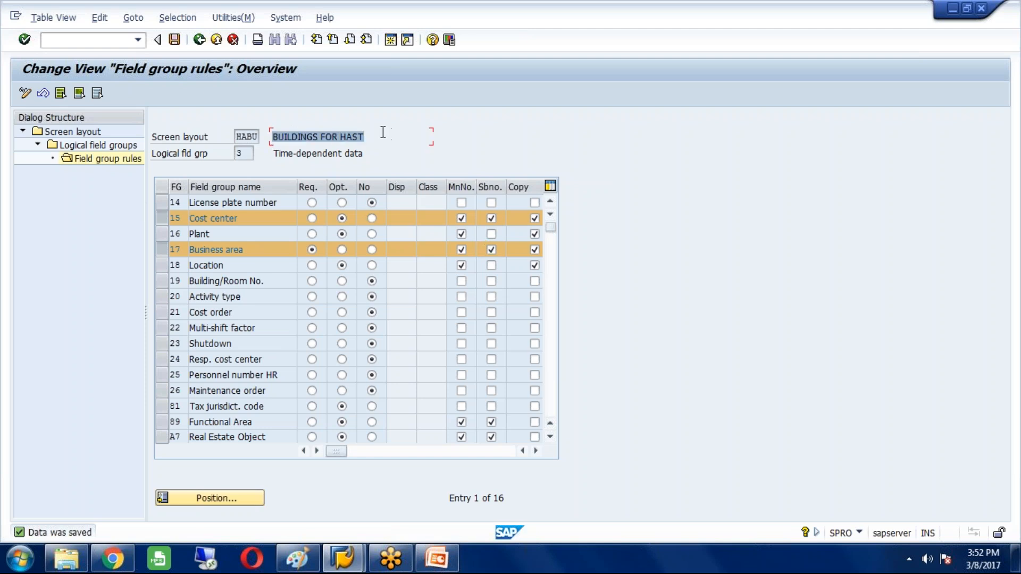
pyautogui.click(89, 133)
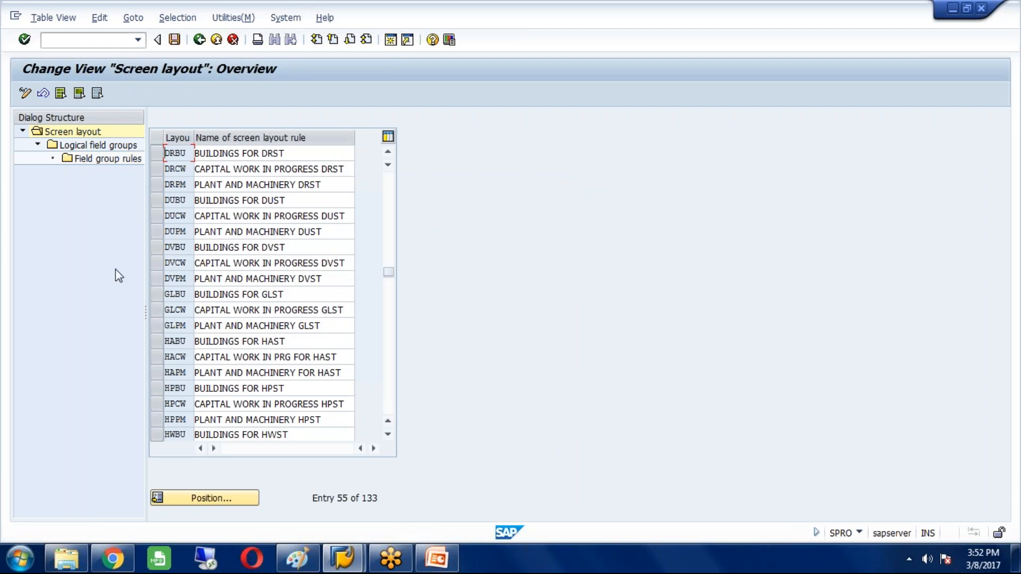
pyautogui.click(157, 357)
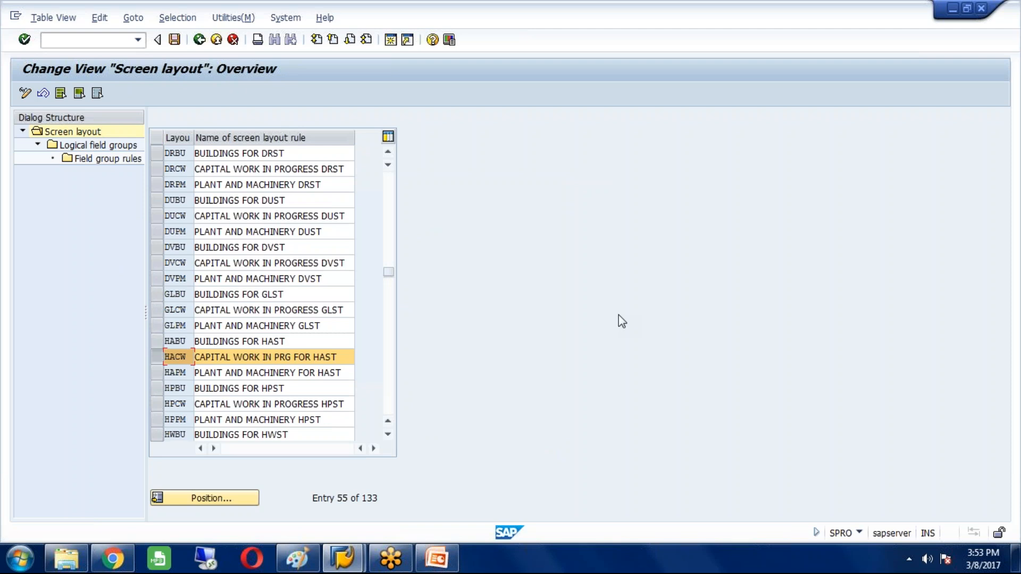
pyautogui.click(132, 147)
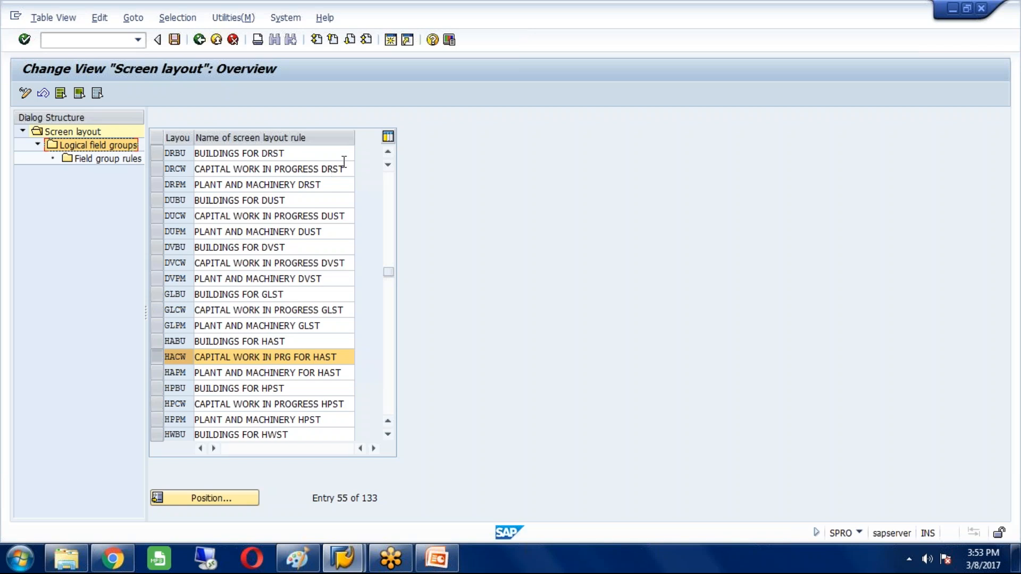
pyautogui.doubleClick(113, 147)
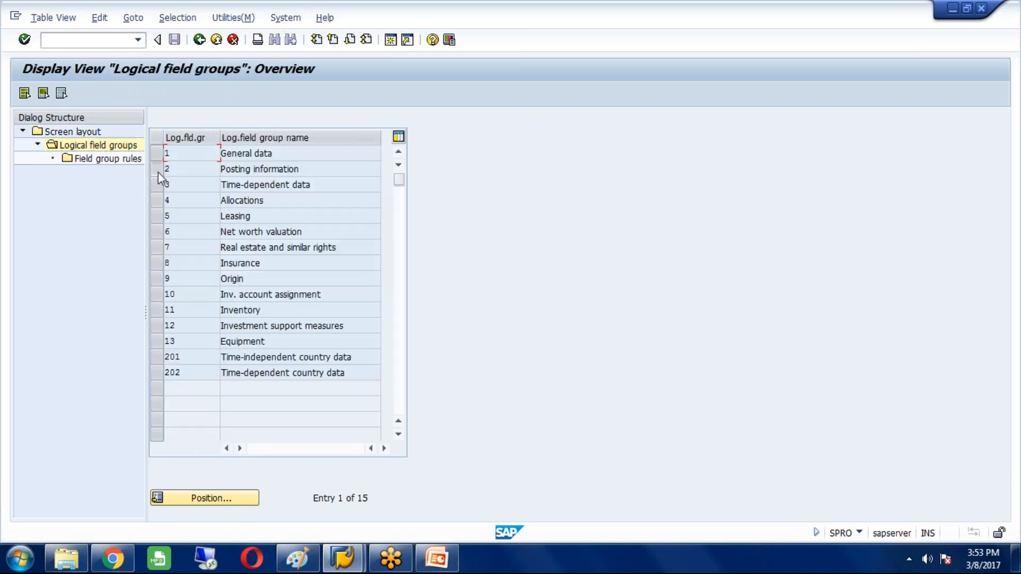
# In HACW's Posting information rules, set Capitalization date as required, maintained at main number level and copied, and go back to the logical field groups.
pyautogui.click(157, 170)
pyautogui.click(118, 160)
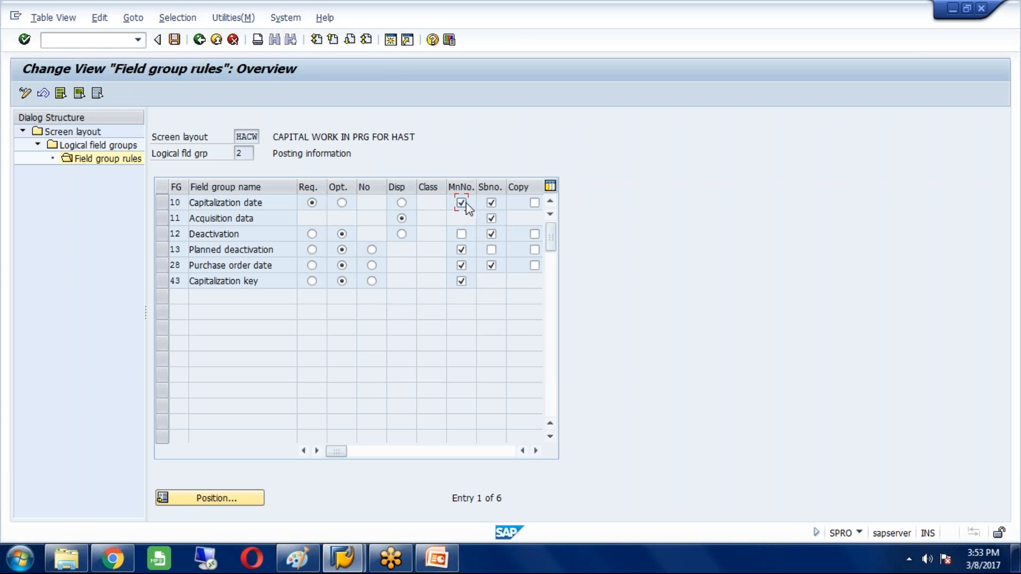
pyautogui.click(535, 203)
pyautogui.click(196, 44)
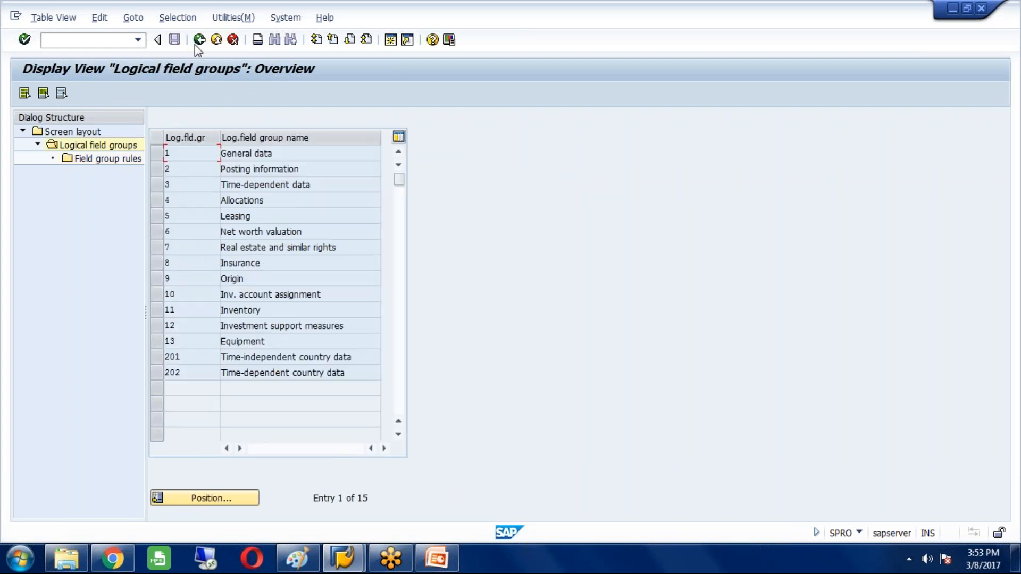
# In HACW's Time-dependent data rules, enable copying for Cost center, make Business area required with subnumber maintenance, and save.
pyautogui.click(155, 182)
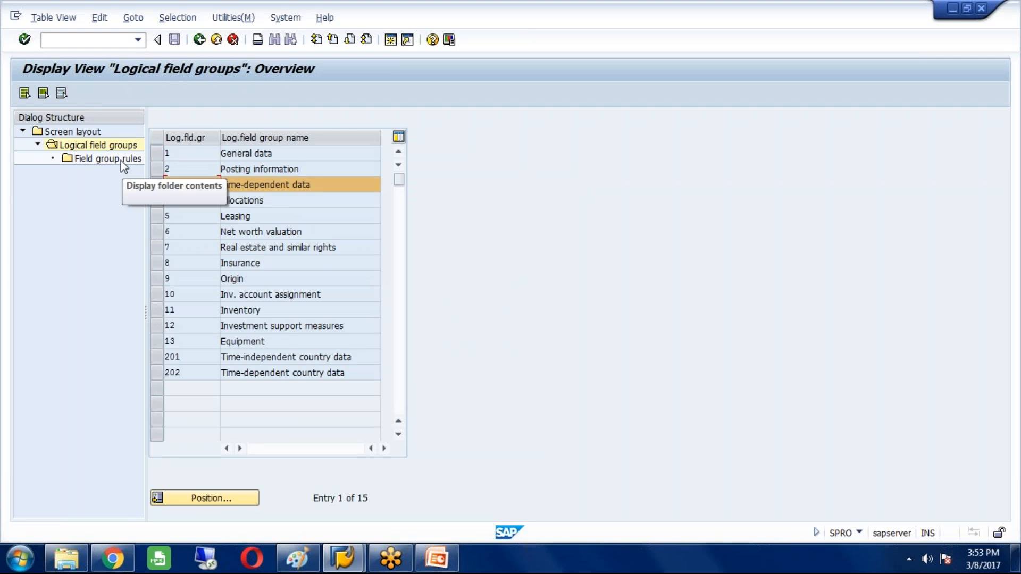
pyautogui.doubleClick(121, 159)
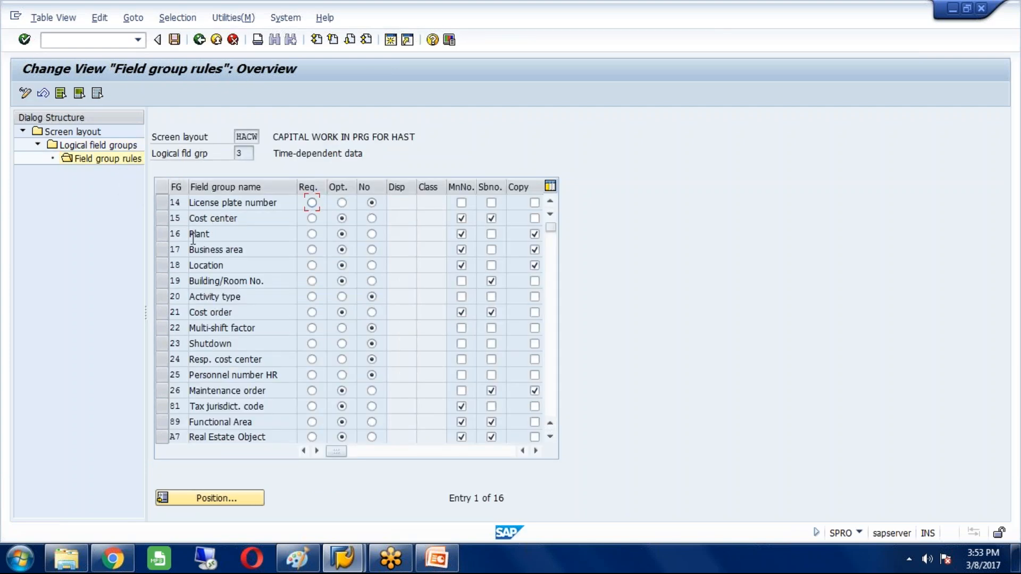
pyautogui.click(535, 219)
pyautogui.click(311, 250)
pyautogui.click(491, 250)
pyautogui.click(174, 39)
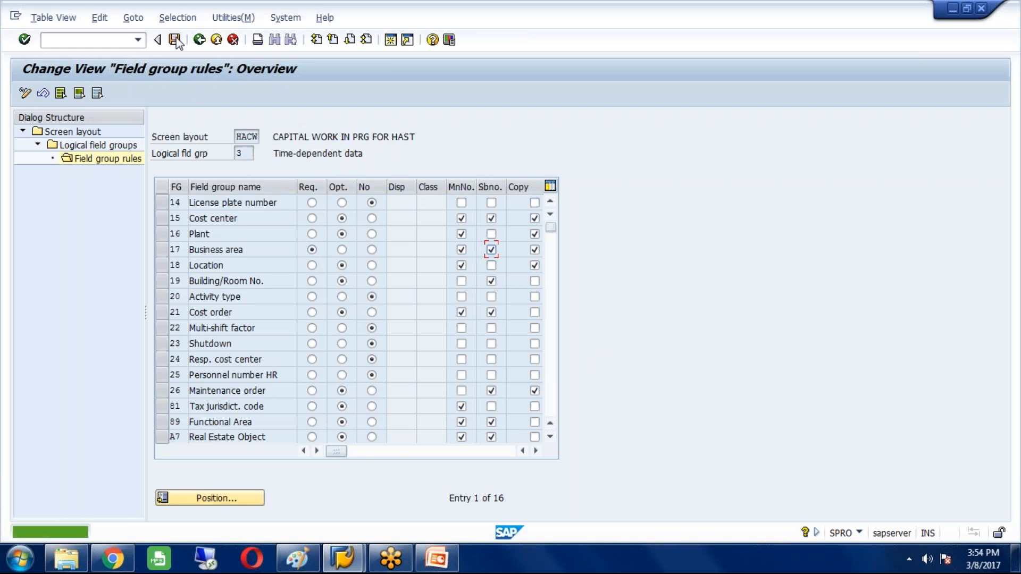
# Return to the screen layout overview, select HAPM (plant and machinery for HAST) and open its Posting information field group rules.
pyautogui.click(85, 132)
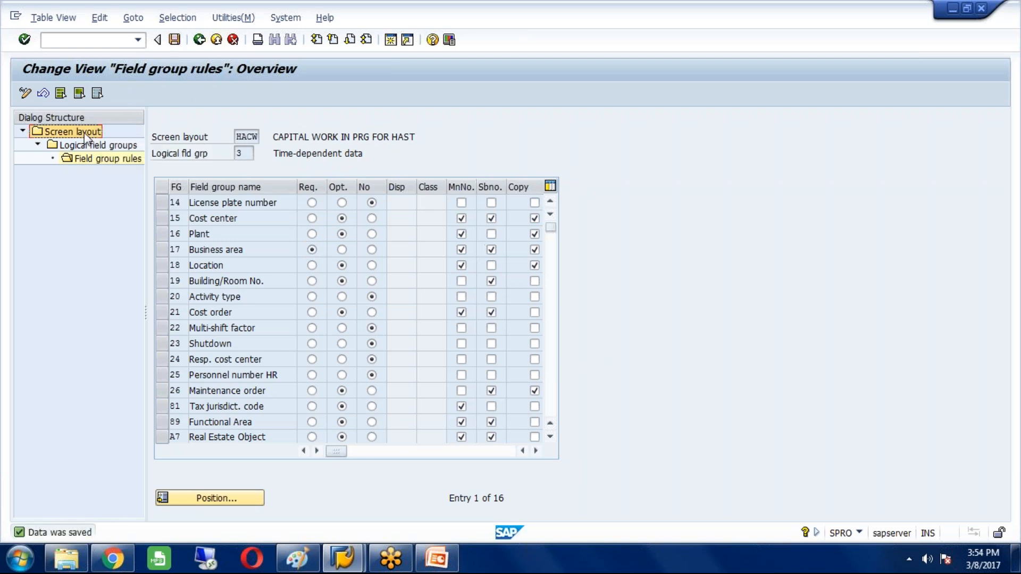
pyautogui.doubleClick(84, 133)
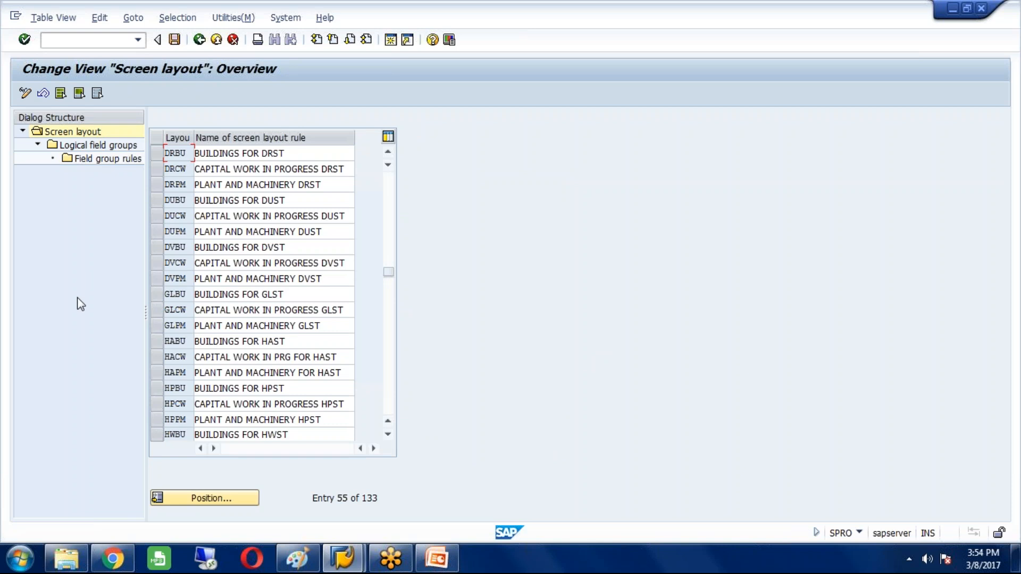
pyautogui.click(160, 374)
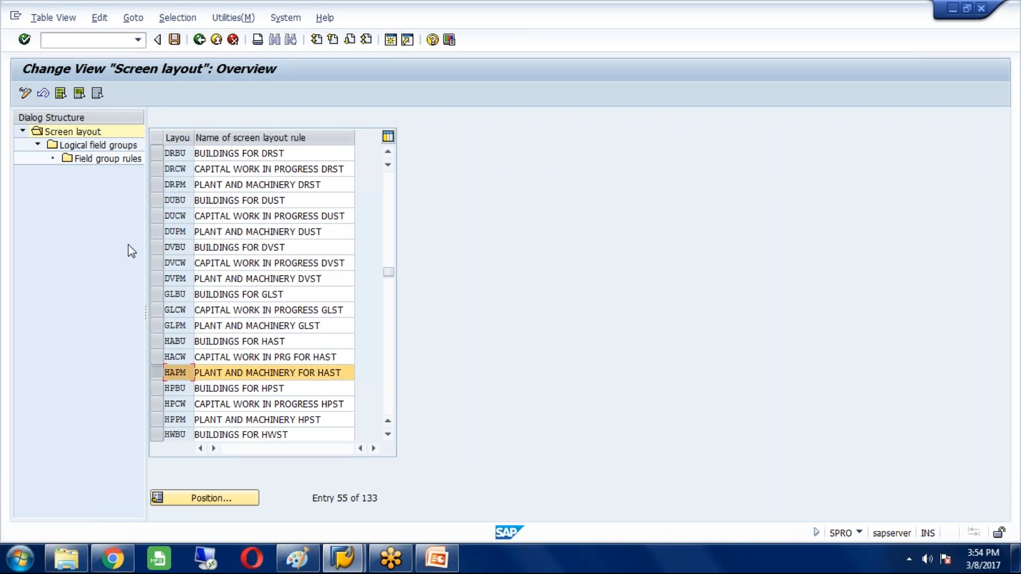
pyautogui.doubleClick(115, 149)
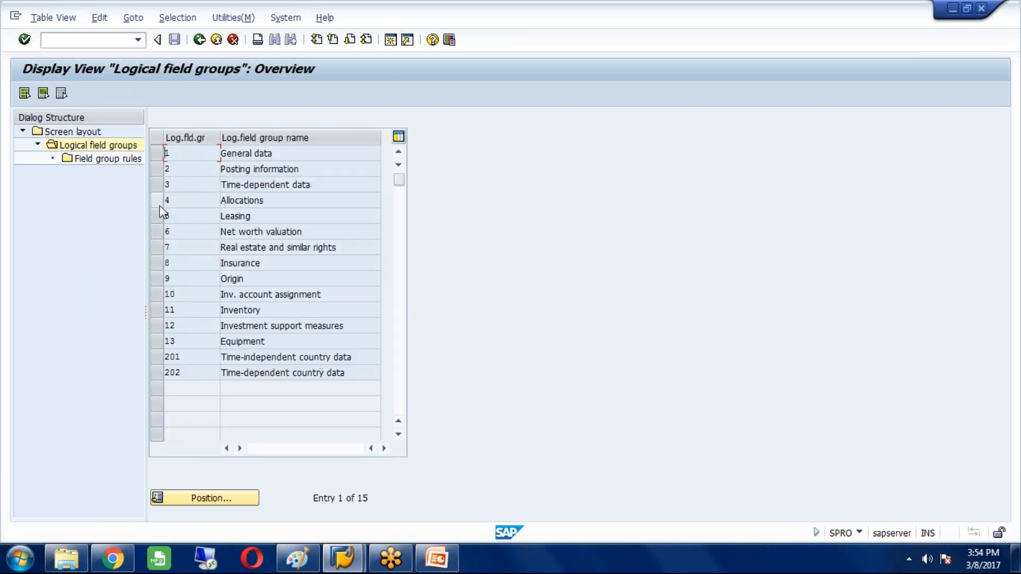
pyautogui.click(156, 171)
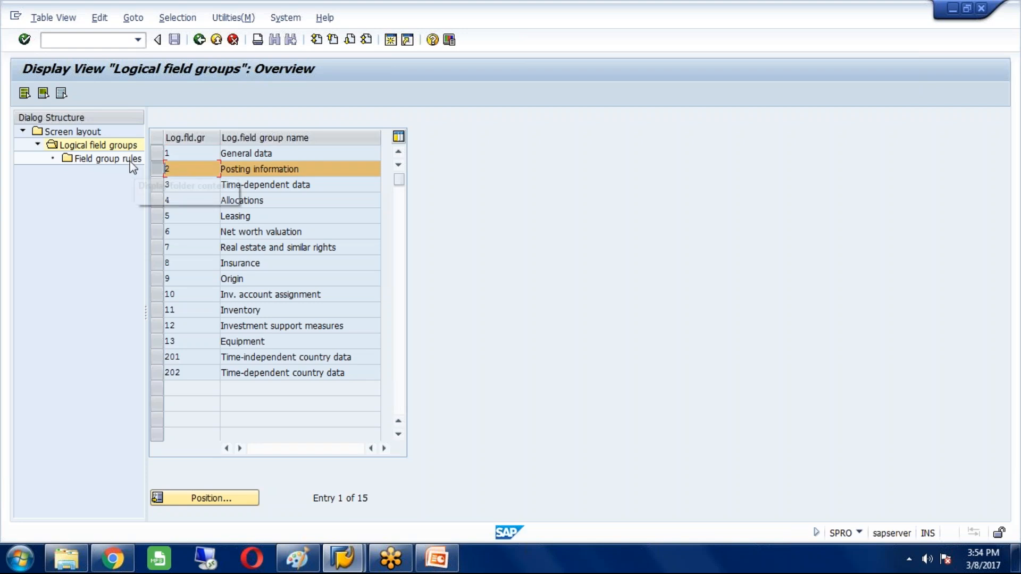
pyautogui.doubleClick(101, 158)
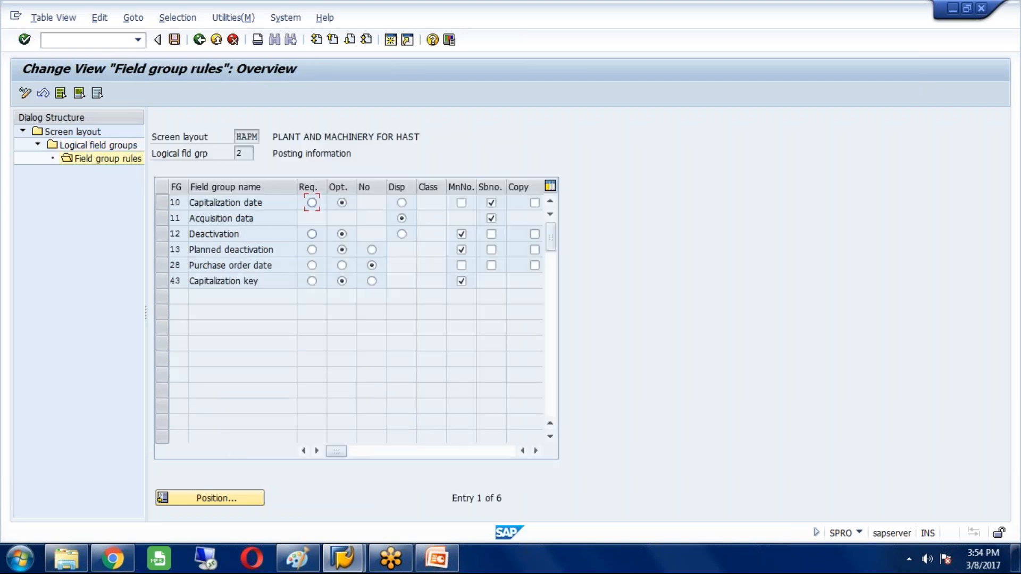
# Make HAPM's Capitalization date required, maintained at main number level and copied, and go back to the logical field groups.
pyautogui.click(312, 204)
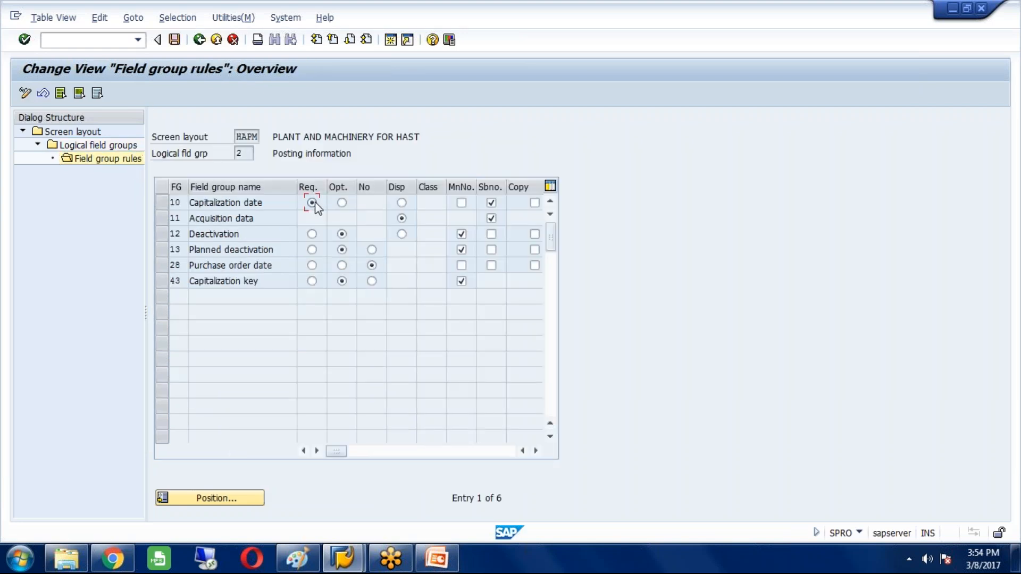
pyautogui.click(461, 203)
pyautogui.click(535, 204)
pyautogui.click(198, 40)
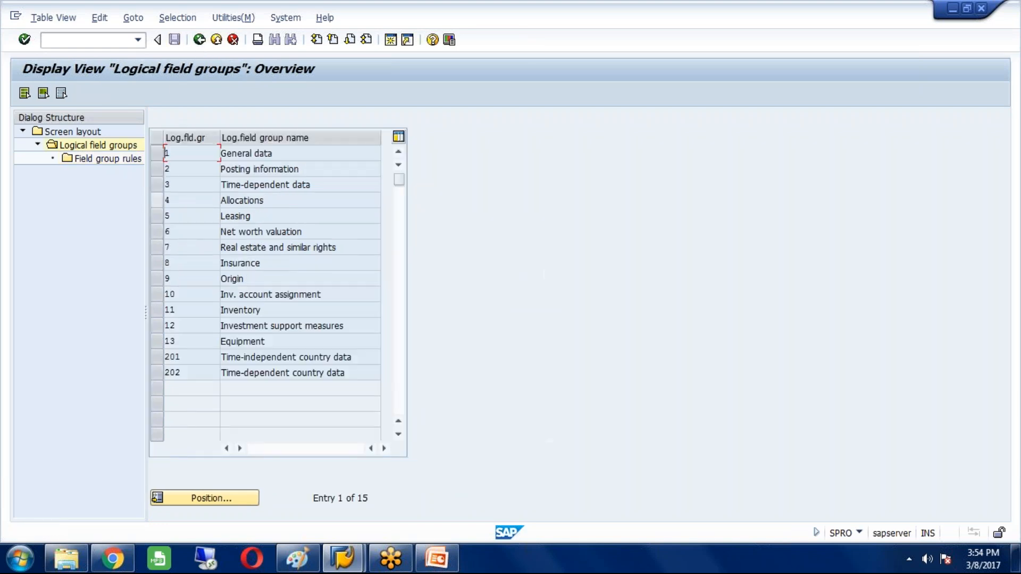
# In HAPM's Time-dependent data rules, make Cost center optional and Business area required, enable subnumber maintenance for both, and save.
pyautogui.click(157, 190)
pyautogui.doubleClick(94, 162)
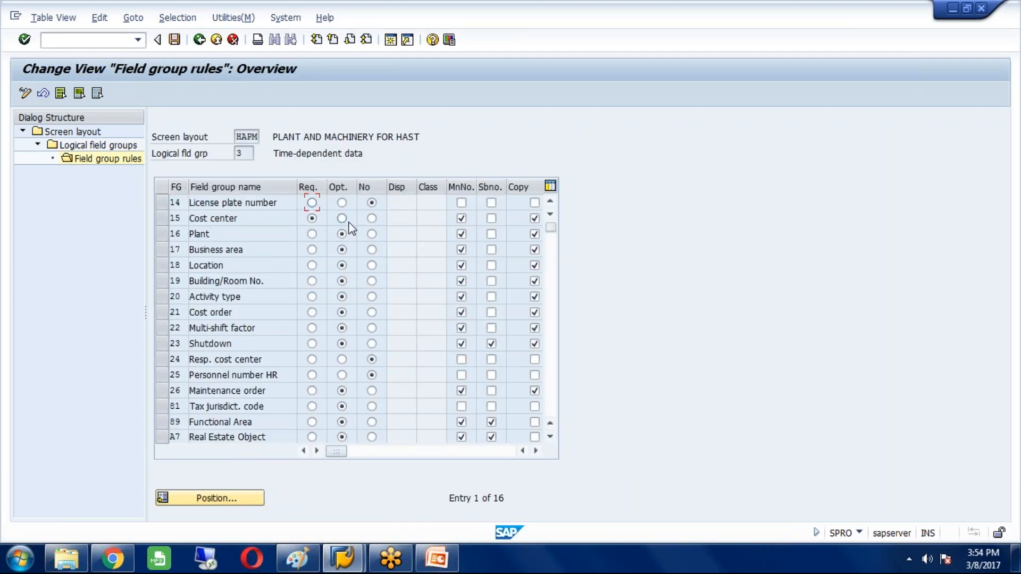
pyautogui.click(343, 219)
pyautogui.click(492, 219)
pyautogui.click(312, 250)
pyautogui.click(175, 40)
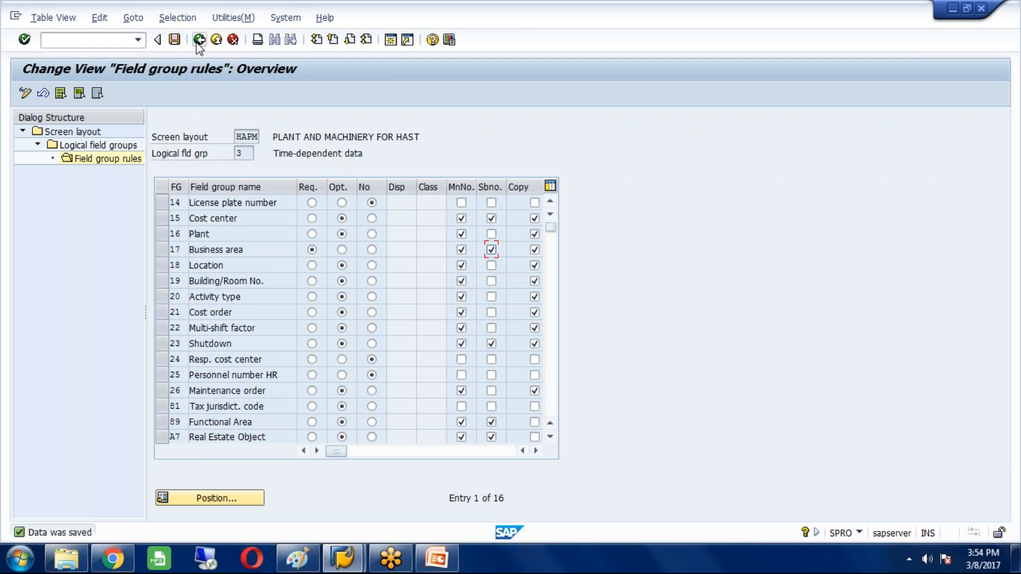
# Leave the HAPM field group rules and return to the implementation guide structure, closing the activity selection.
pyautogui.click(199, 39)
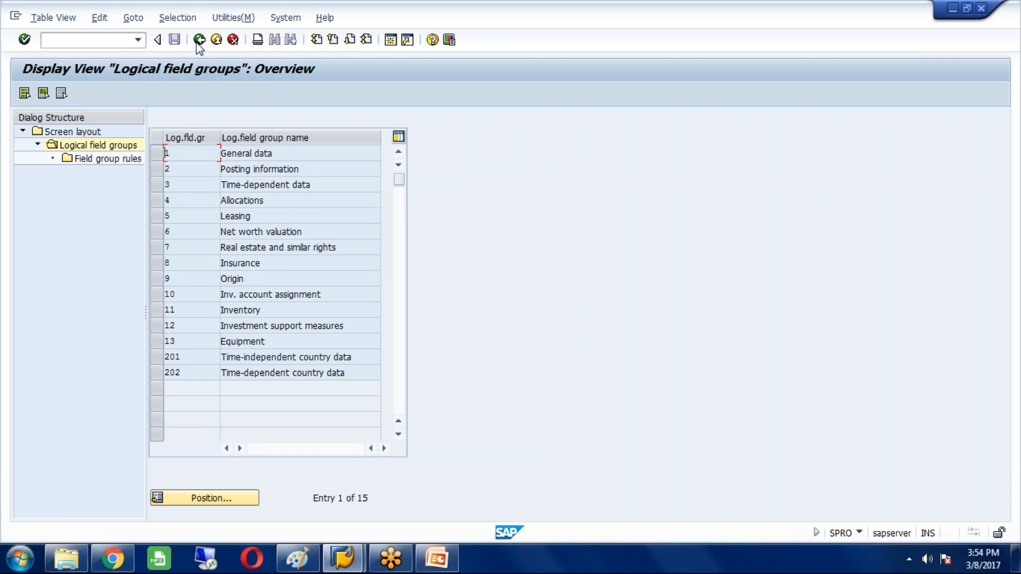
pyautogui.click(199, 40)
pyautogui.click(199, 40)
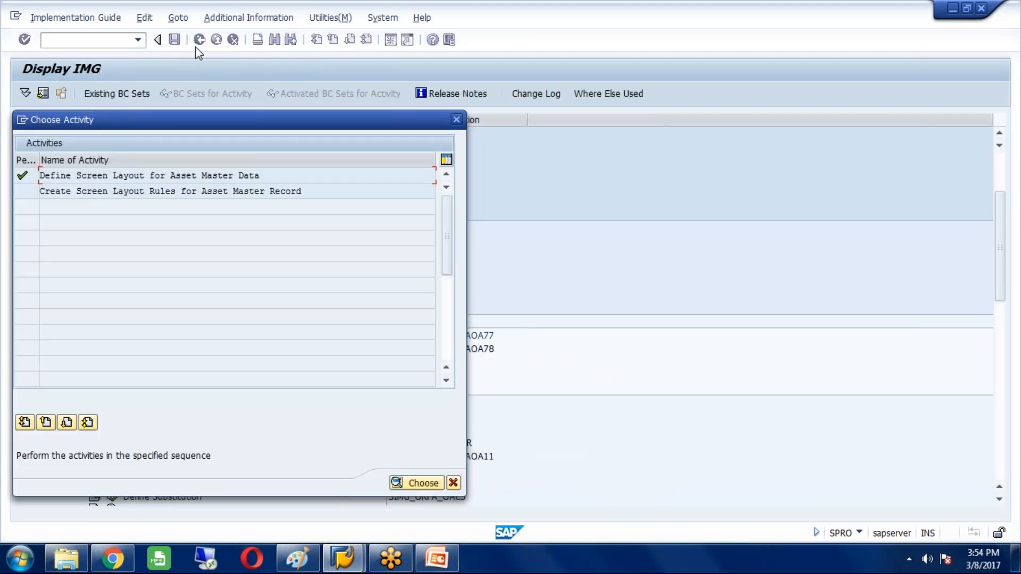
pyautogui.click(456, 121)
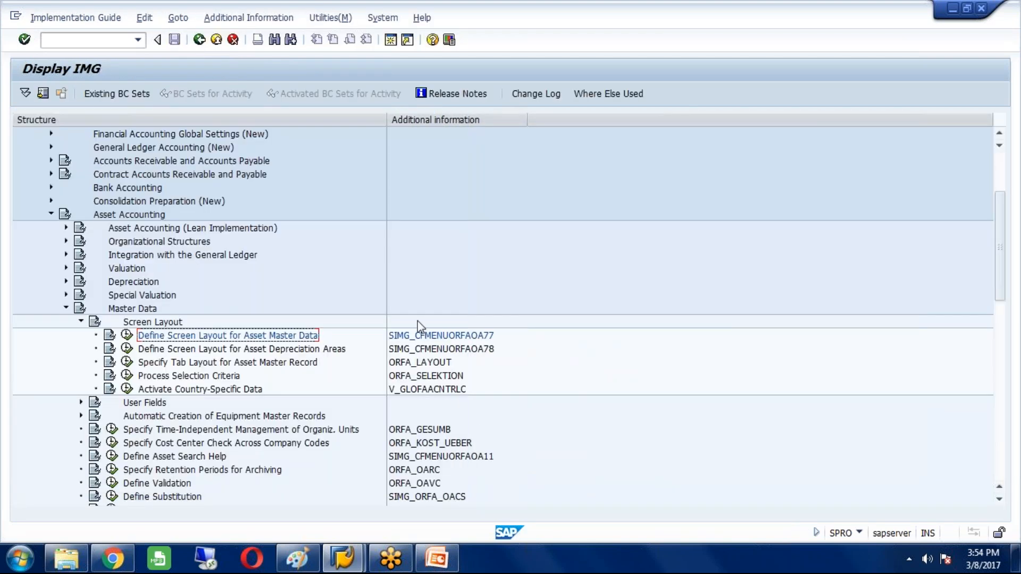
# Open Define Screen Layout for Asset Depreciation Areas and display the field group rules of screen layout 2000.
pyautogui.click(294, 349)
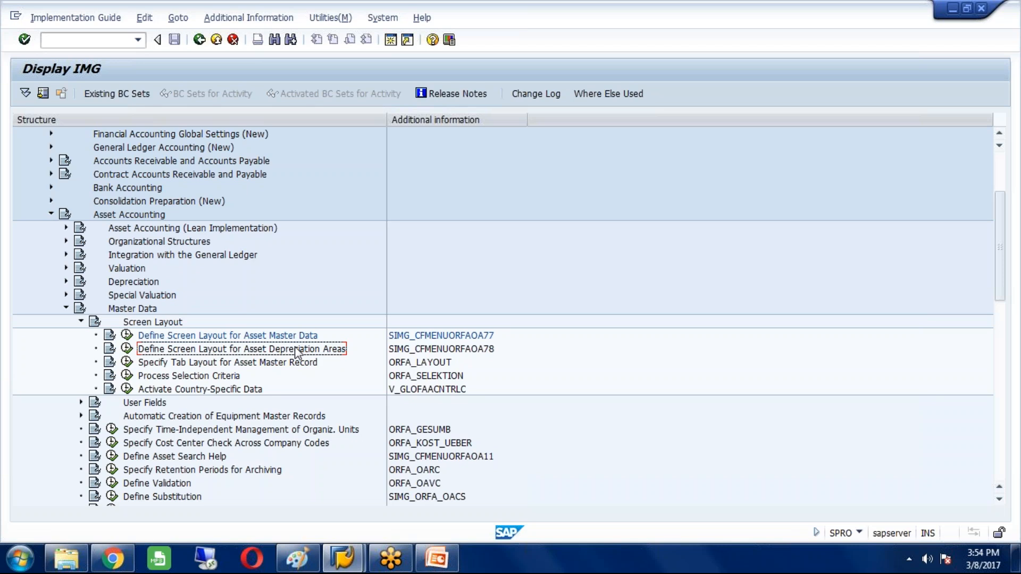
pyautogui.click(127, 350)
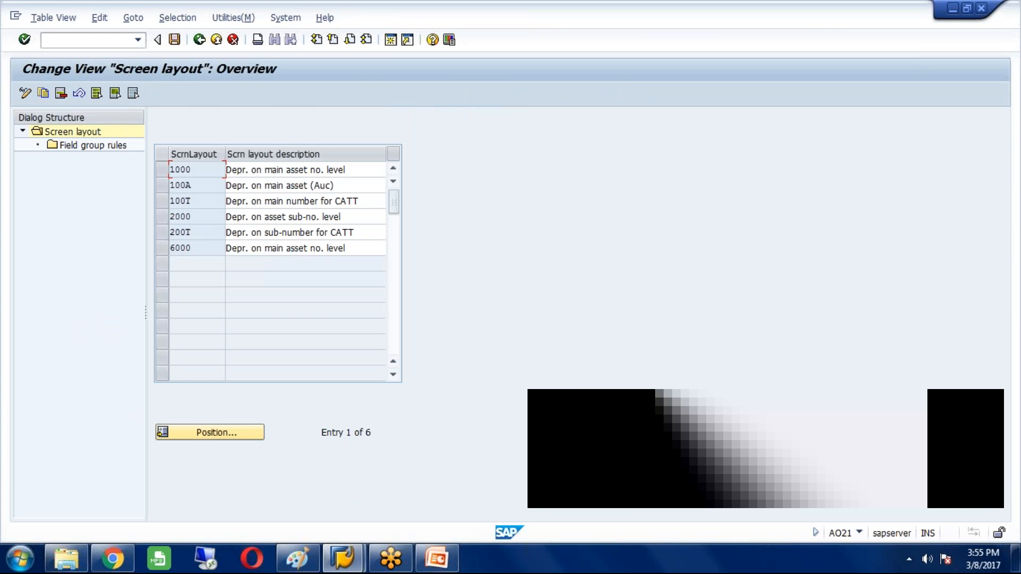
pyautogui.click(165, 219)
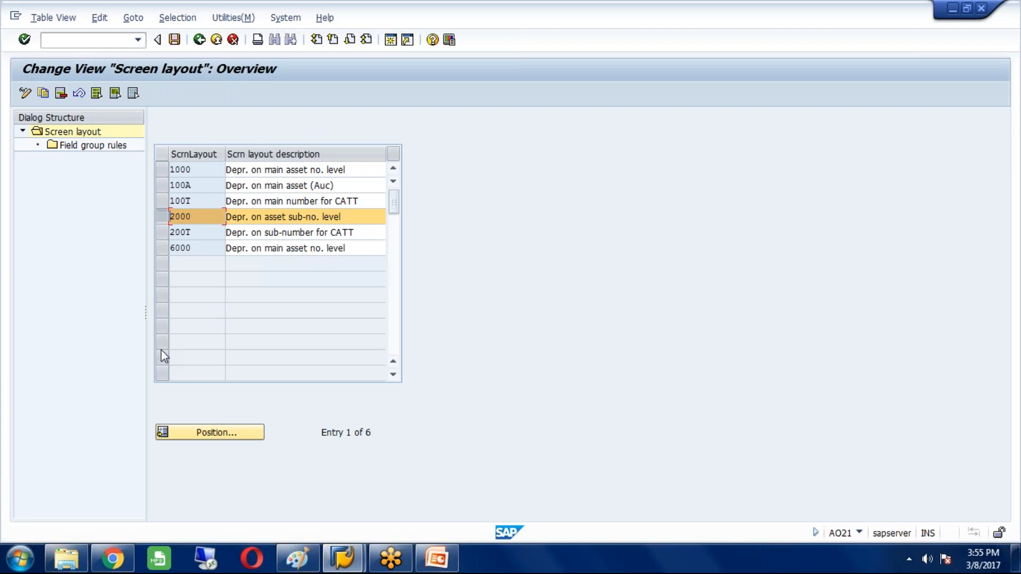
pyautogui.click(110, 148)
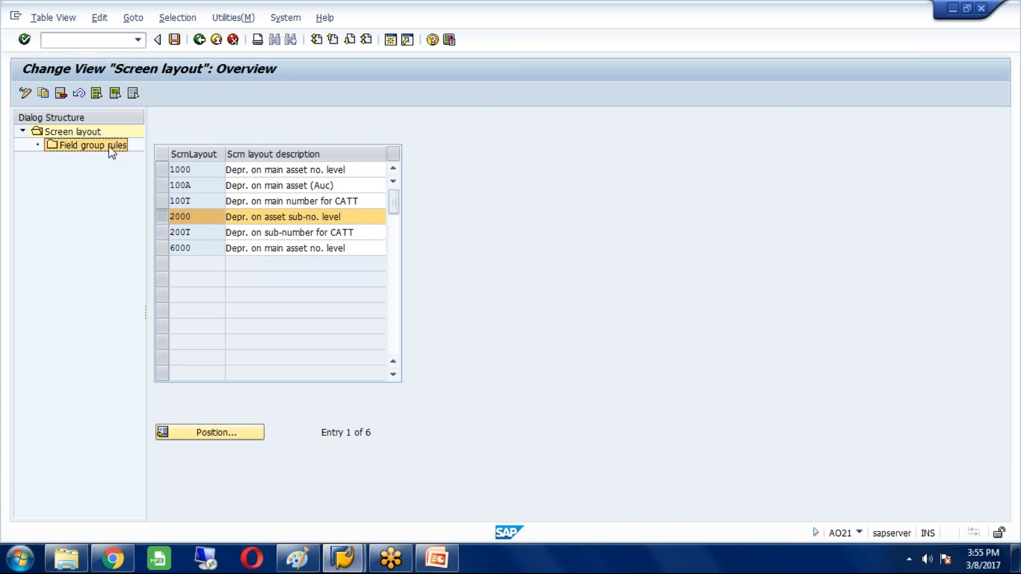
pyautogui.doubleClick(109, 148)
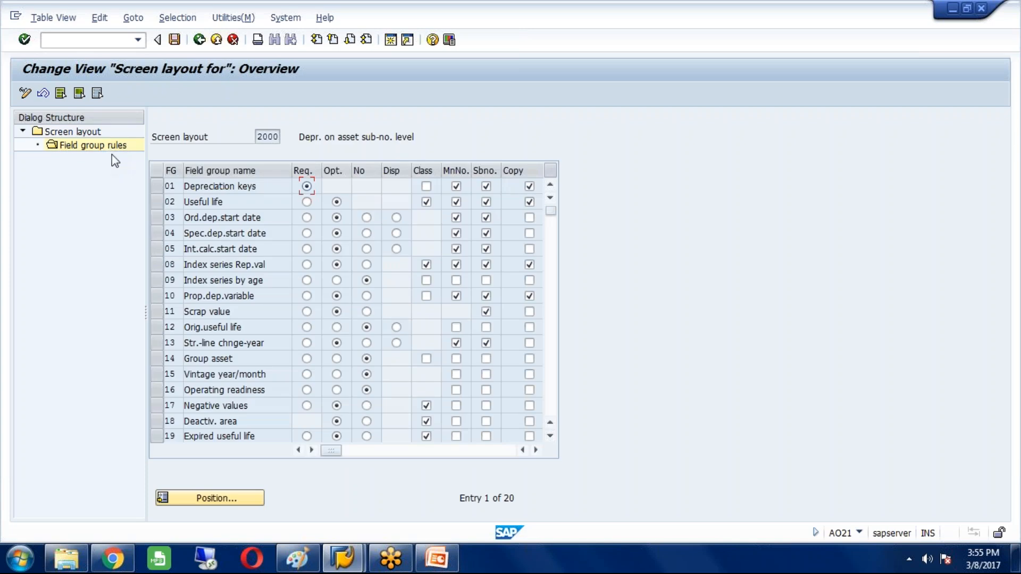
# Examine the Depreciation keys rule in layout 2000, and switch to PowerPoint to show the Asset Accounting as a Sub-Ledger overview slide.
pyautogui.click(161, 186)
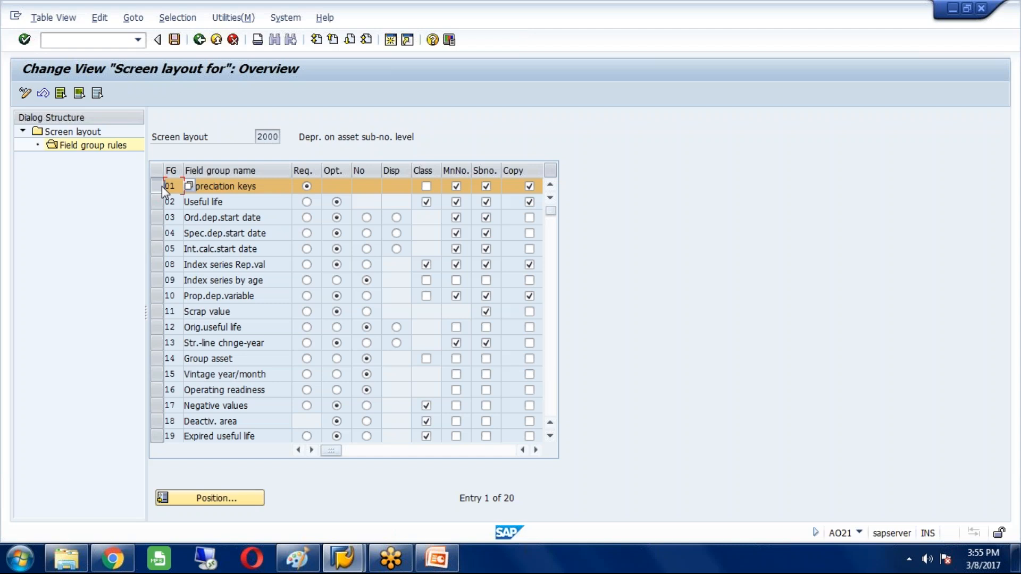
pyautogui.click(308, 189)
pyautogui.click(446, 559)
pyautogui.click(77, 66)
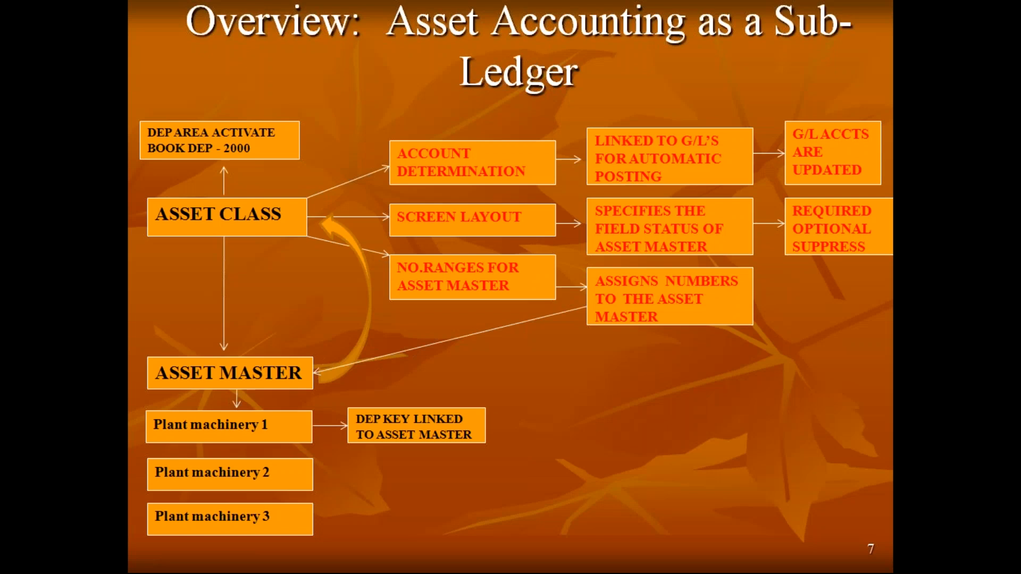
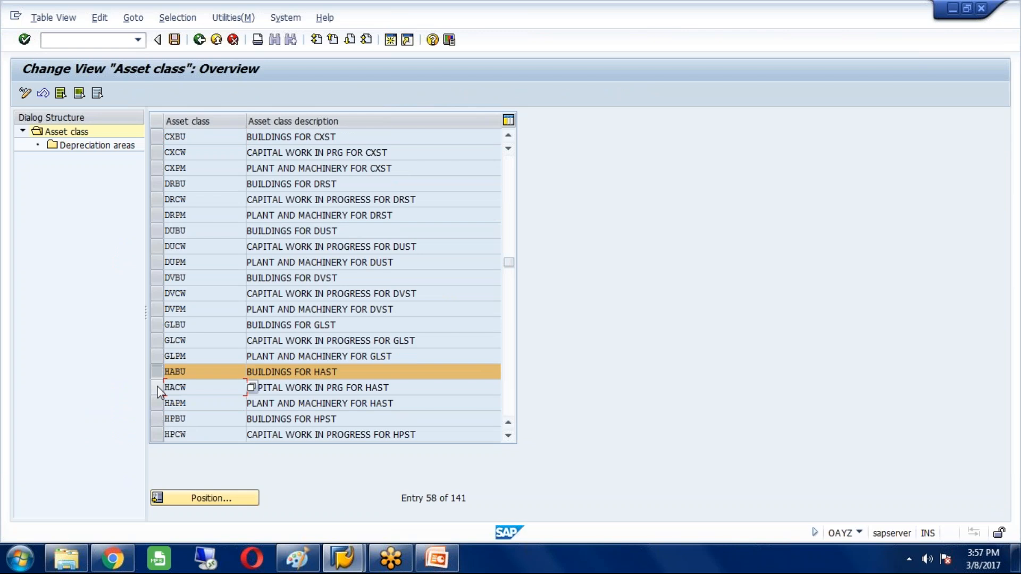
# Open the depreciation areas of asset class HABU, with Book deprec. active, and assign screen layout 2000 to area 01.
pyautogui.click(118, 147)
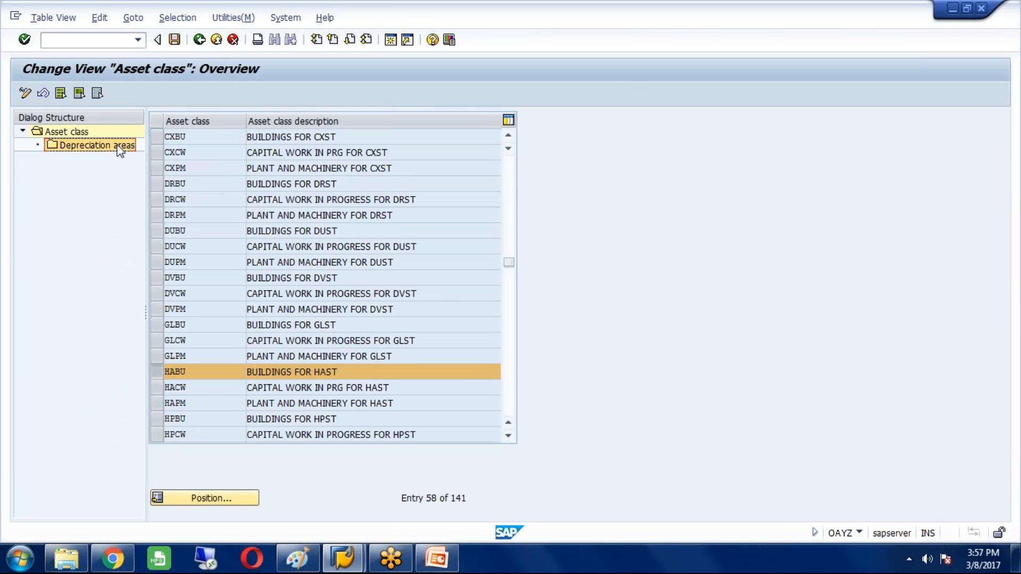
pyautogui.doubleClick(119, 149)
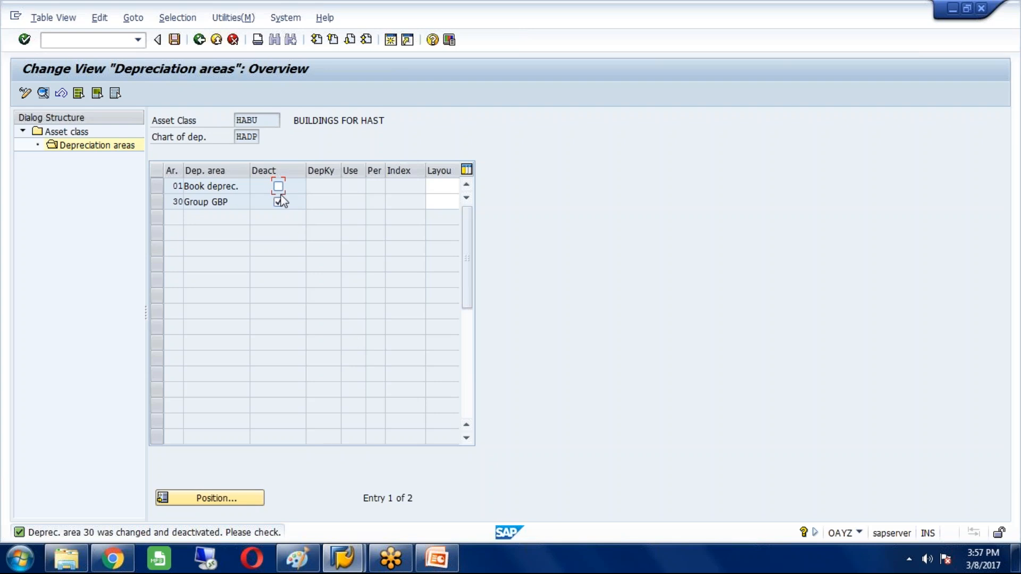
pyautogui.click(443, 188)
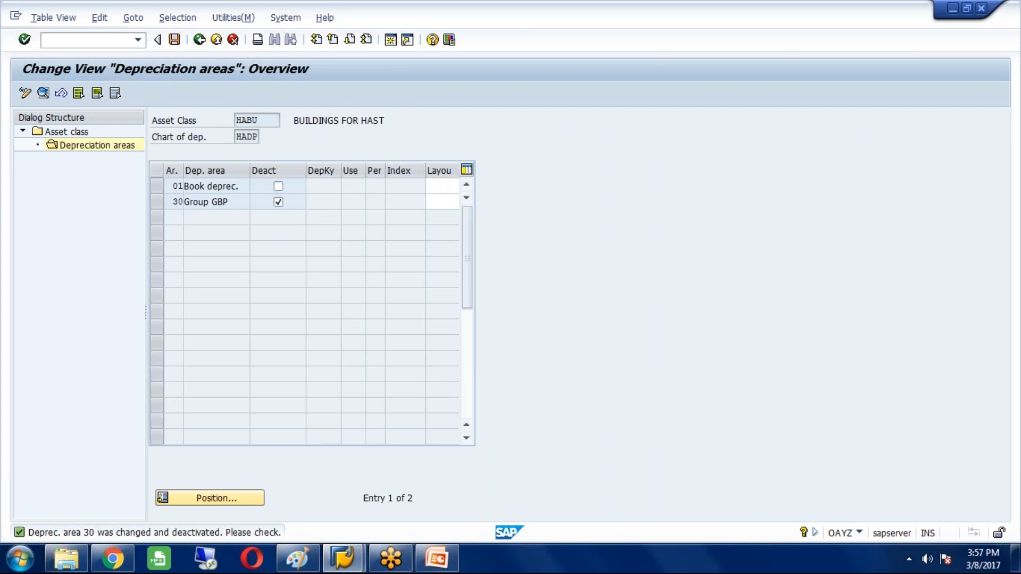
pyautogui.press('F4')
pyautogui.click(278, 244)
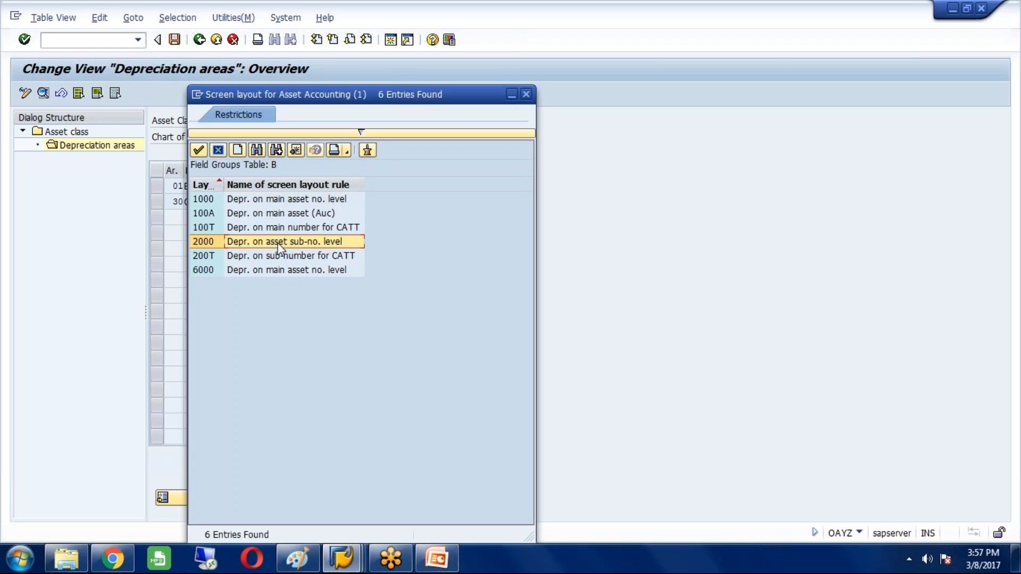
pyautogui.doubleClick(277, 244)
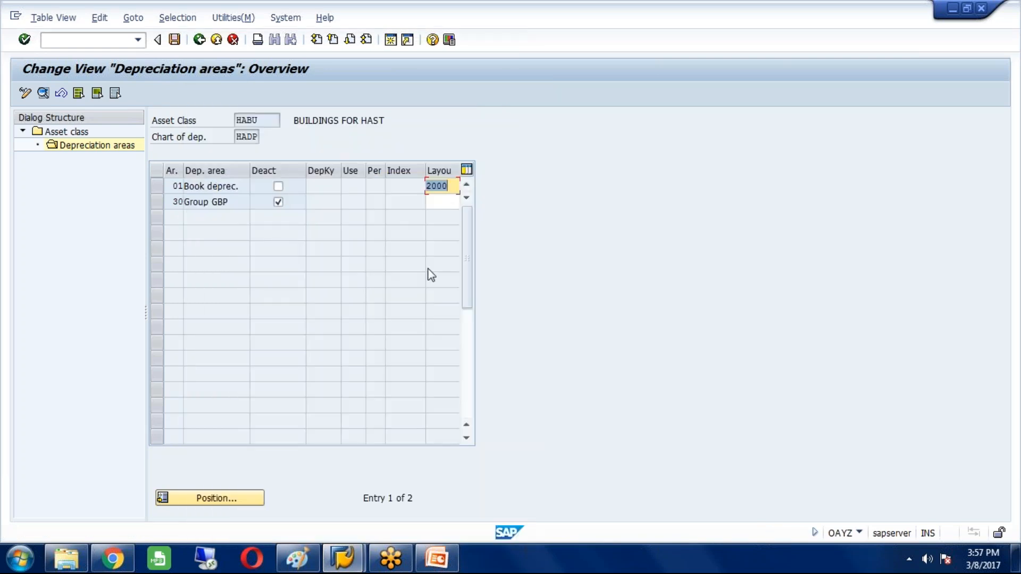
# Assign screen layout 2000 to HABU's Group GBP area 30 and save the depreciation area settings.
pyautogui.click(444, 201)
pyautogui.write('20')
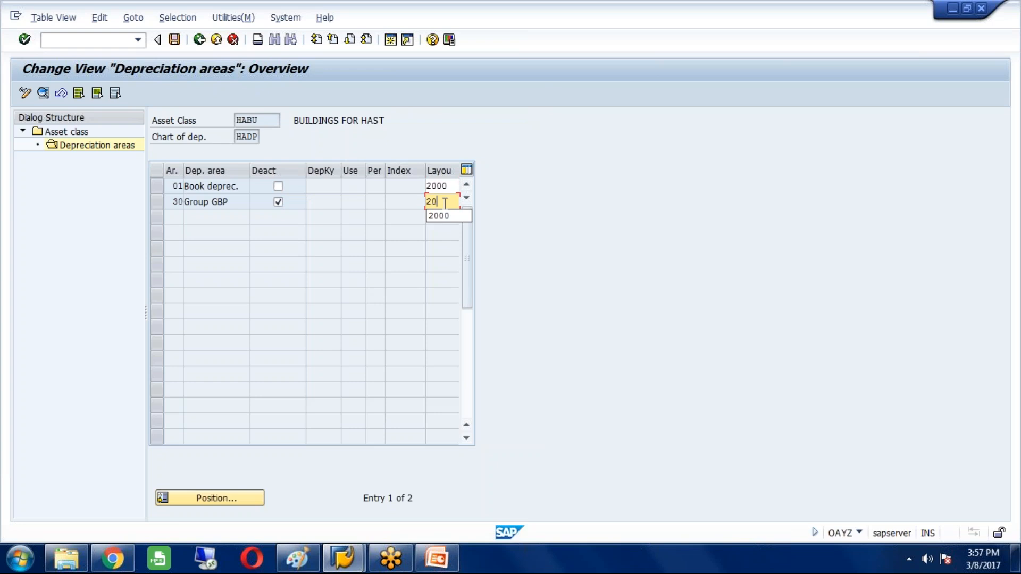
pyautogui.write('00')
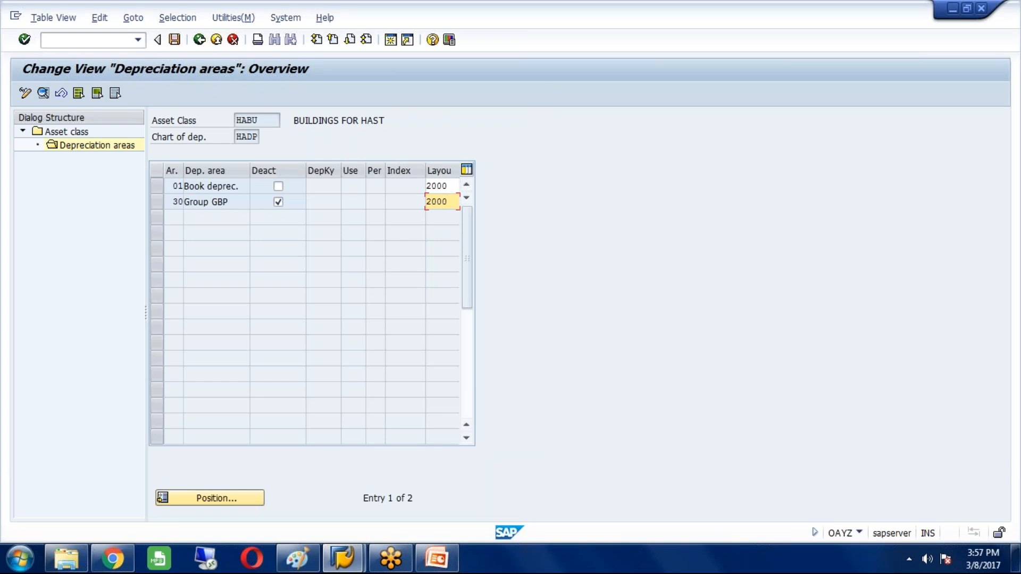
pyautogui.click(175, 40)
pyautogui.click(220, 253)
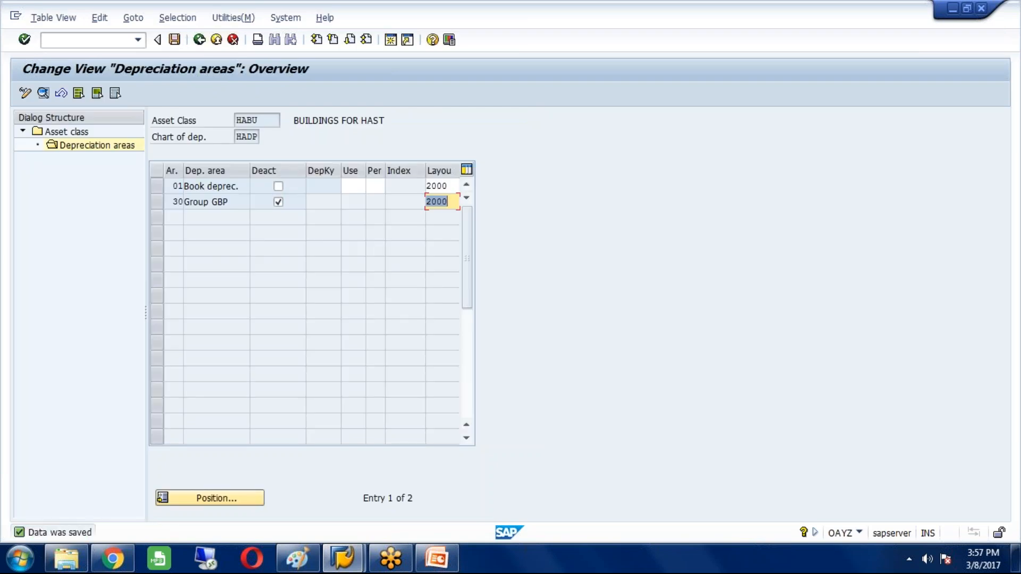
# Return to the asset classes, open HACW's depreciation areas and activate area 01 Book deprec.
pyautogui.doubleClick(79, 134)
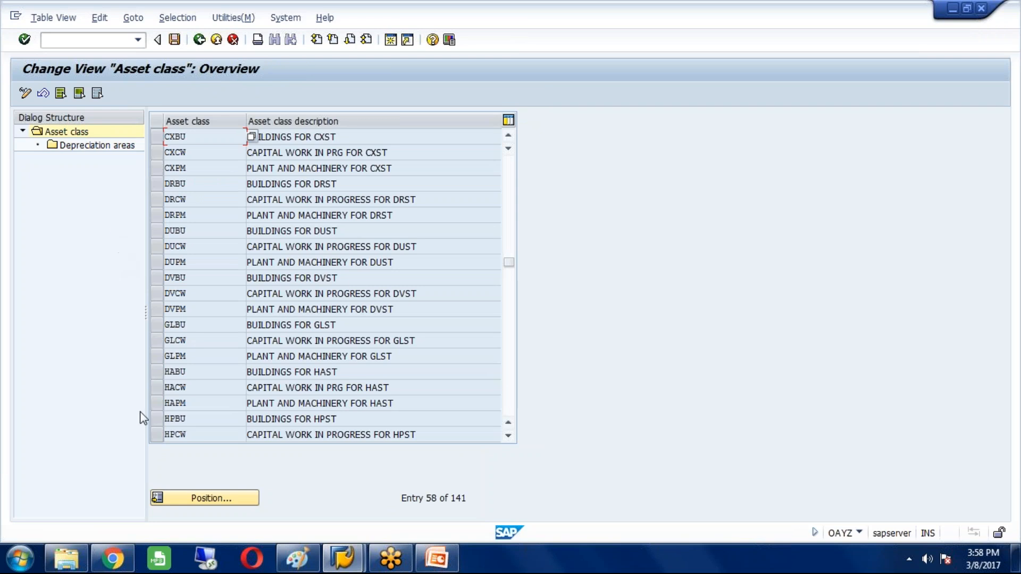
pyautogui.click(153, 391)
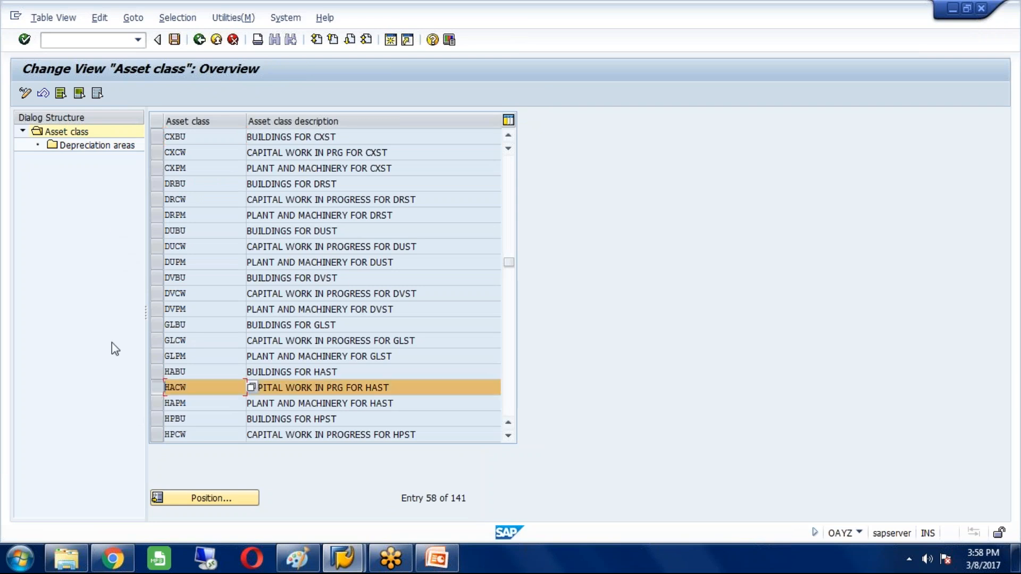
pyautogui.doubleClick(75, 144)
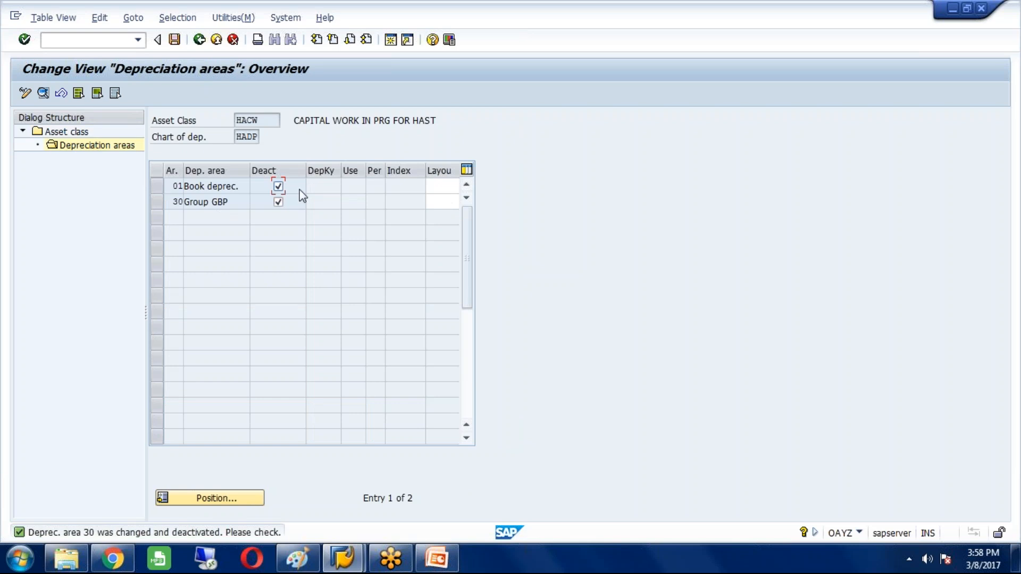
pyautogui.click(278, 187)
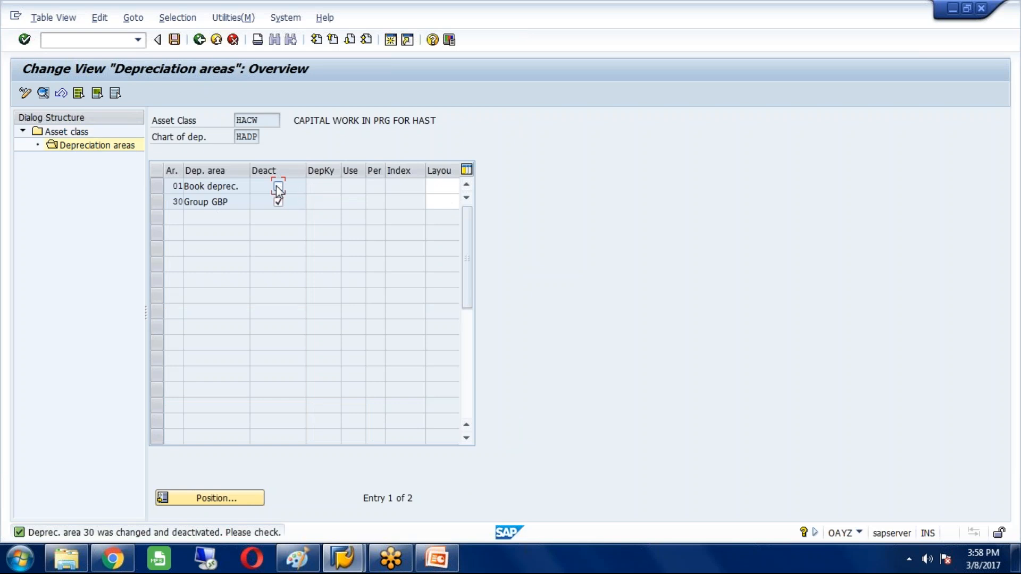
# Assign screen layout 2000 to HACW's Book deprec. and Group GBP areas, and save.
pyautogui.click(448, 183)
pyautogui.write('2000')
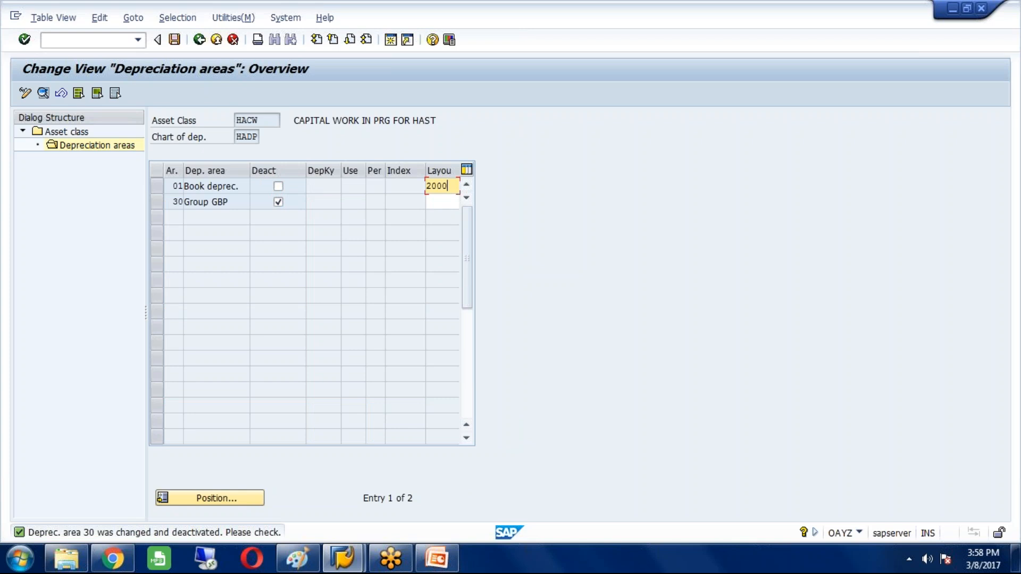
pyautogui.press('Down')
pyautogui.write('2000')
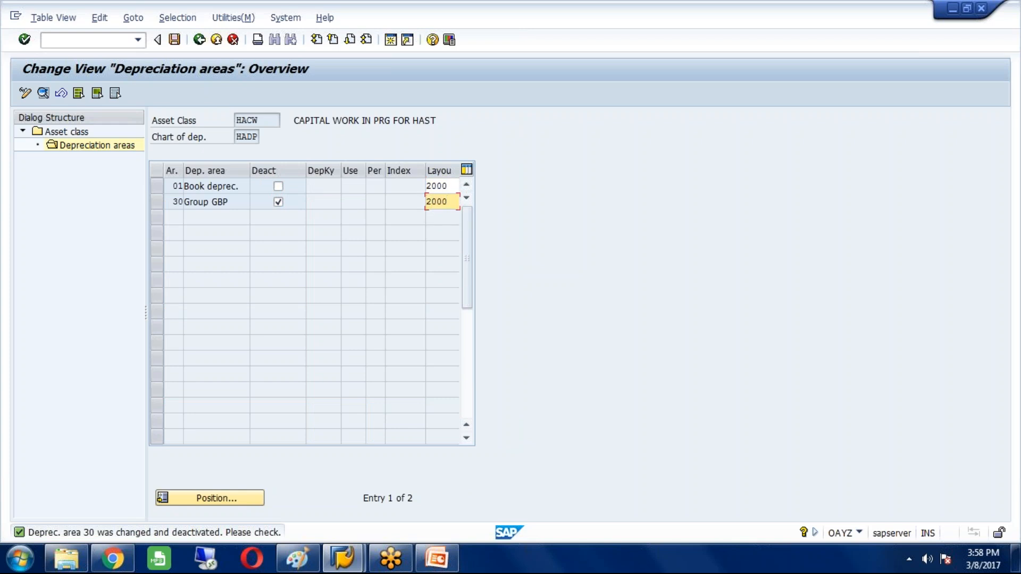
pyautogui.click(174, 39)
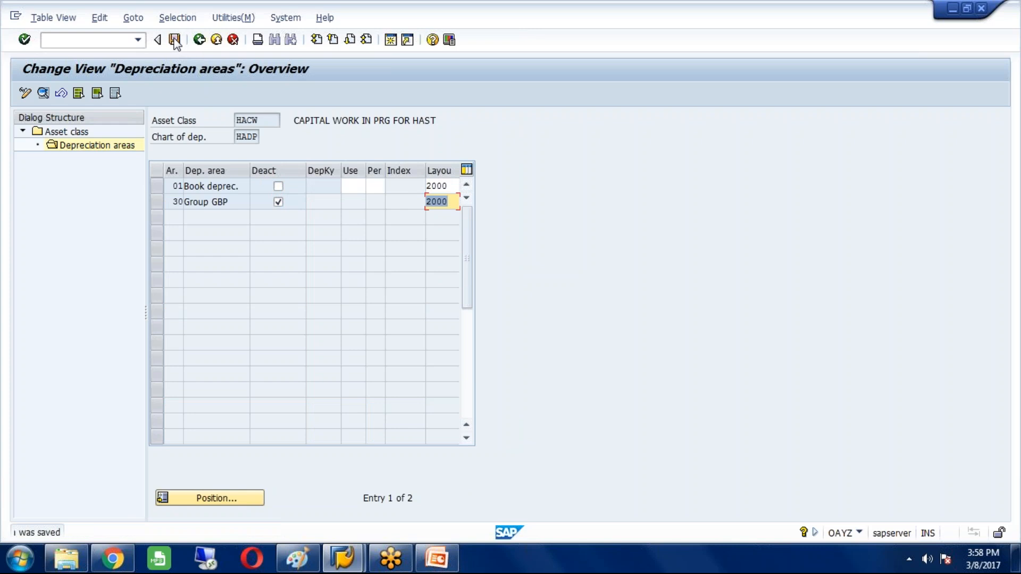
# Return to the asset classes, open HAPM's depreciation areas and activate area 01 Book deprec.
pyautogui.click(82, 133)
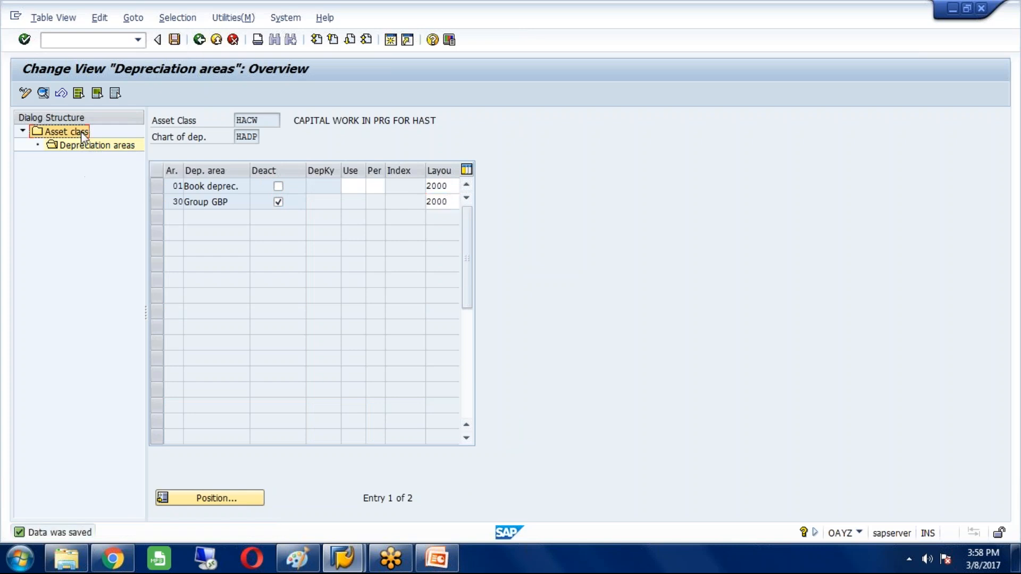
pyautogui.doubleClick(82, 133)
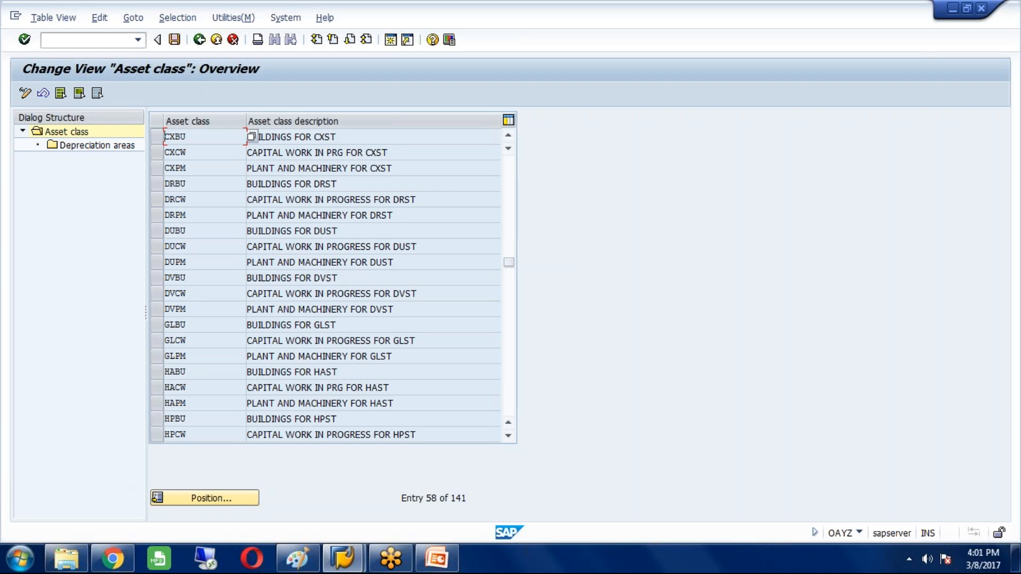
pyautogui.click(161, 406)
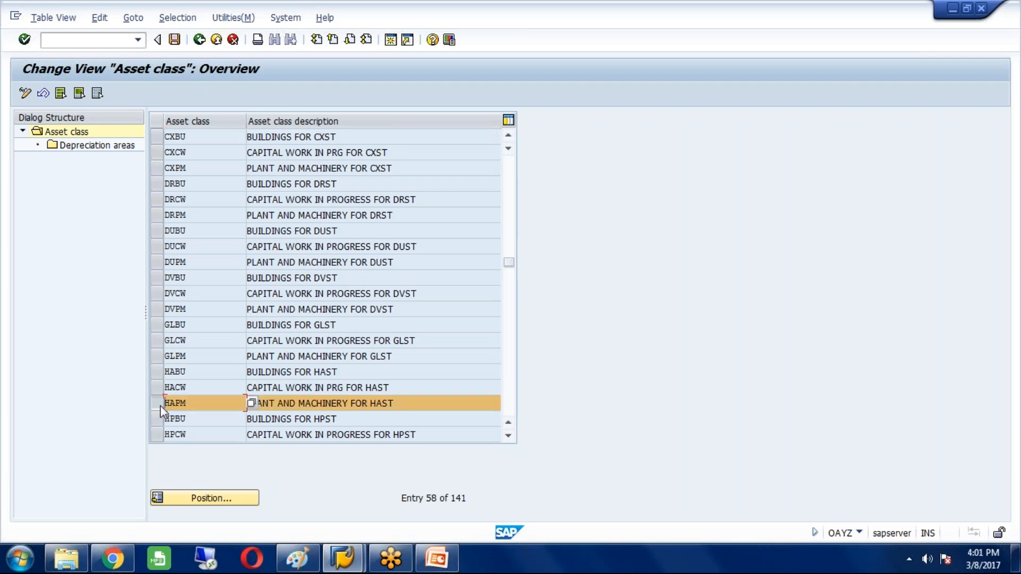
pyautogui.click(83, 146)
pyautogui.doubleClick(81, 146)
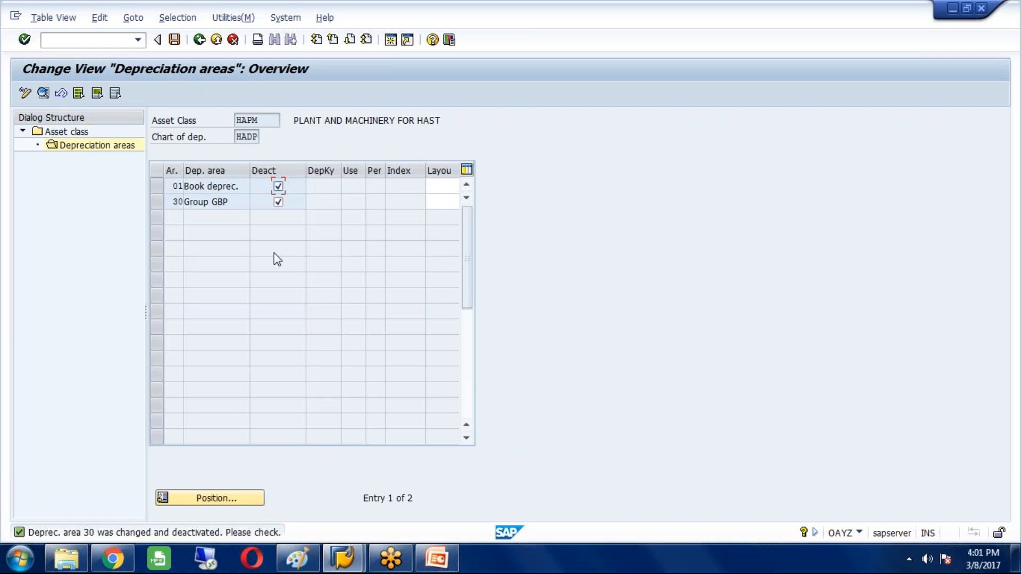
pyautogui.click(278, 186)
# Assign screen layout 2000 to HAPM's Book deprec. and Group GBP areas, save, and go back to the asset class overview.
pyautogui.click(438, 190)
pyautogui.write('2000')
pyautogui.click(440, 203)
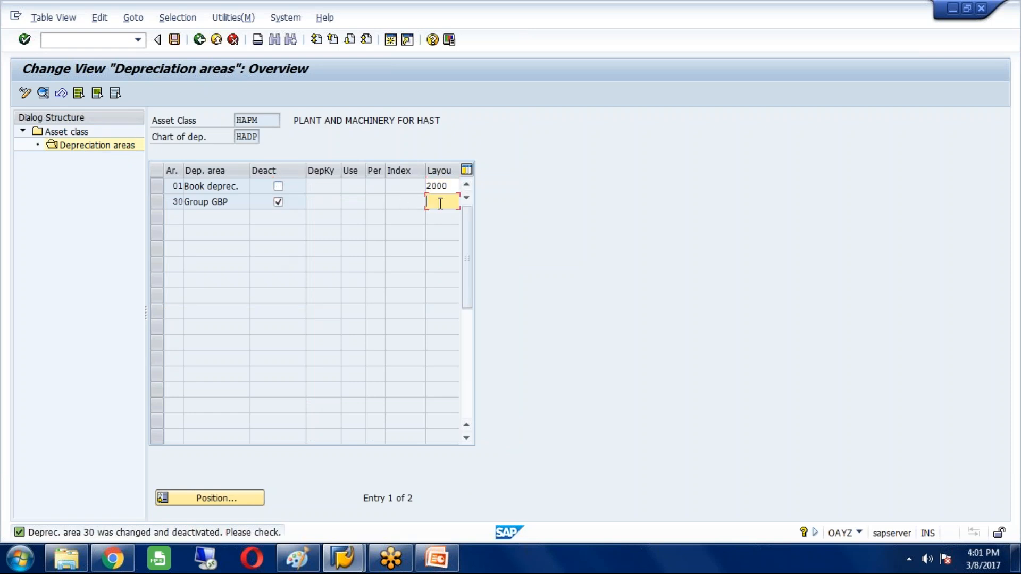
pyautogui.write('2000')
pyautogui.click(174, 40)
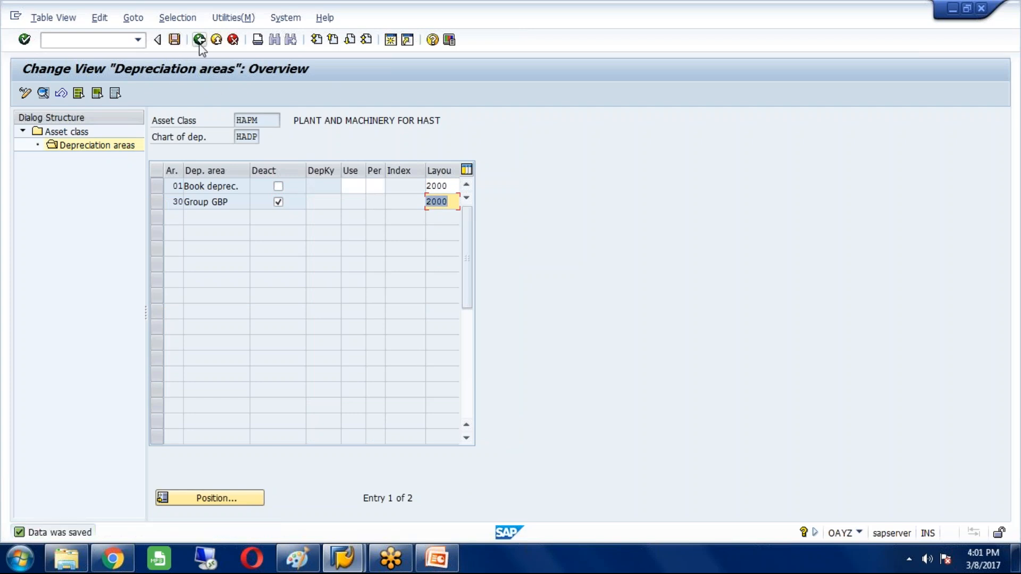
pyautogui.click(199, 40)
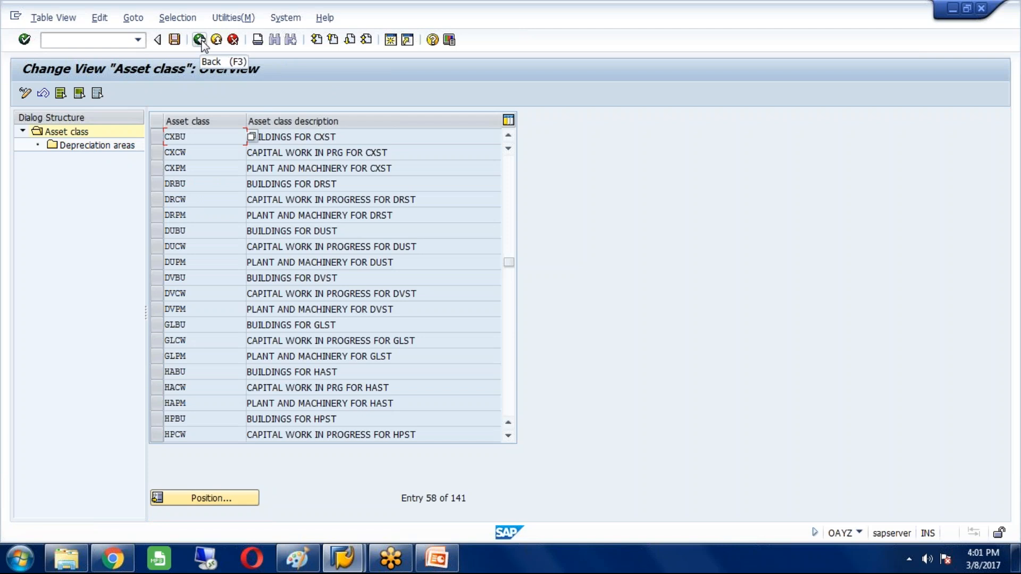
# Return to the implementation guide, open Specify Rounding of Net Book Value and/or Depreciation under Amount Specifications, and acknowledge the messages.
pyautogui.click(200, 40)
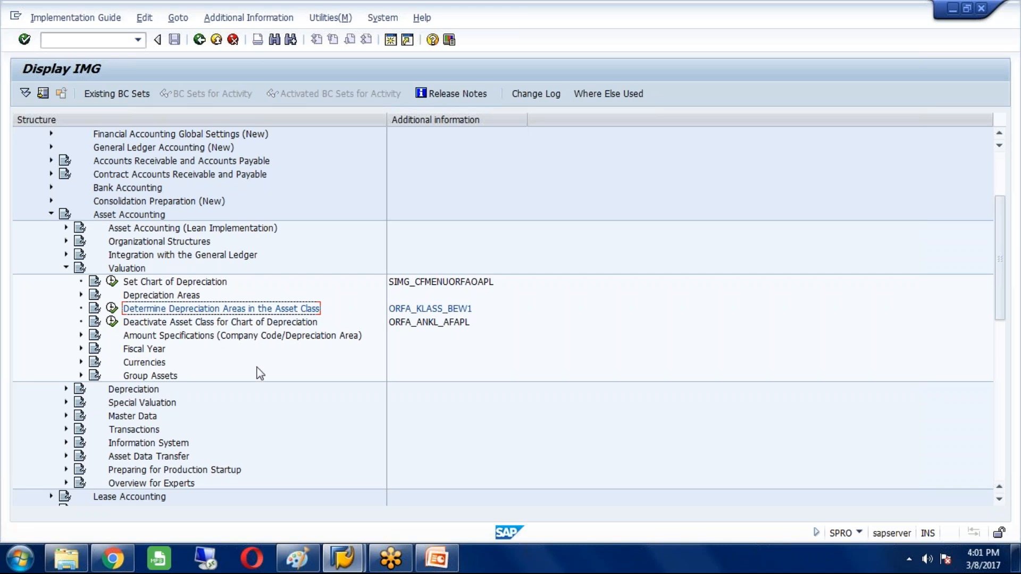
pyautogui.click(201, 339)
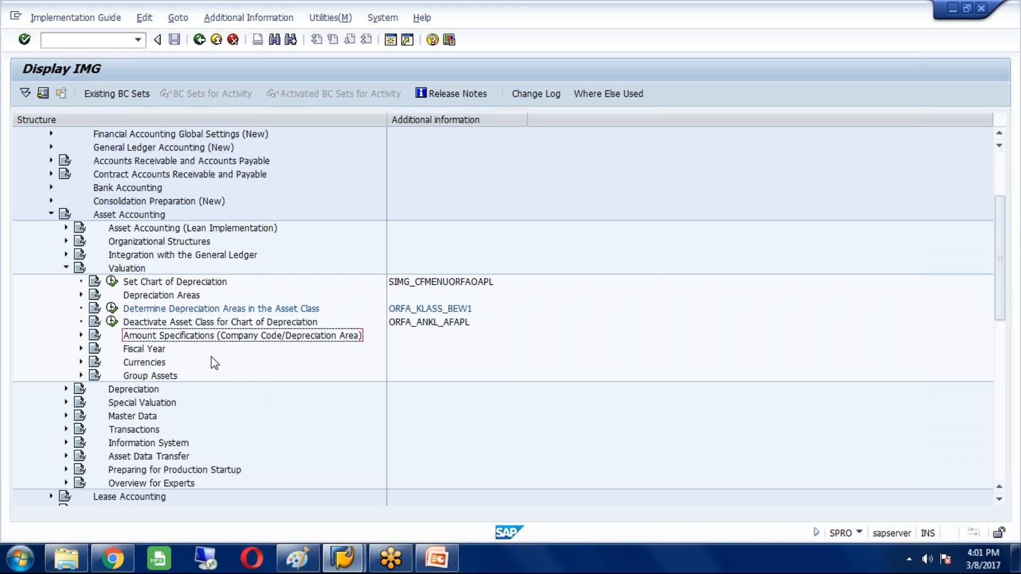
pyautogui.press('Right')
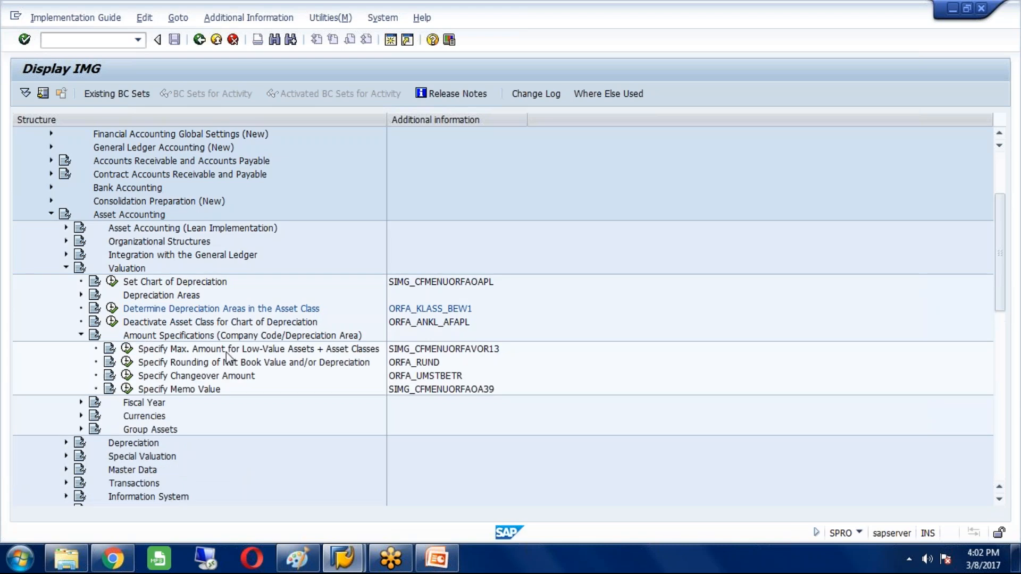
pyautogui.click(257, 363)
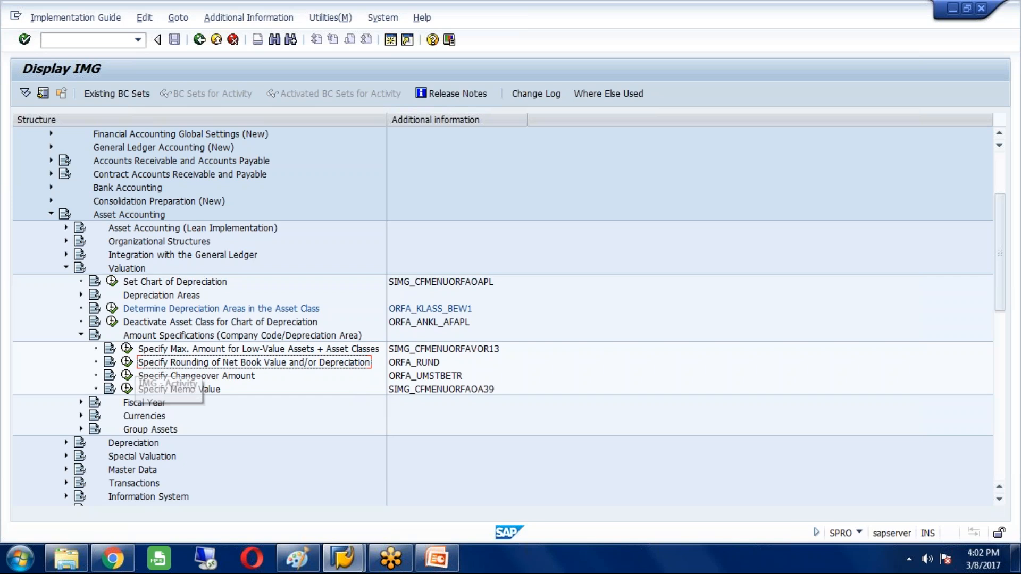
pyautogui.click(127, 362)
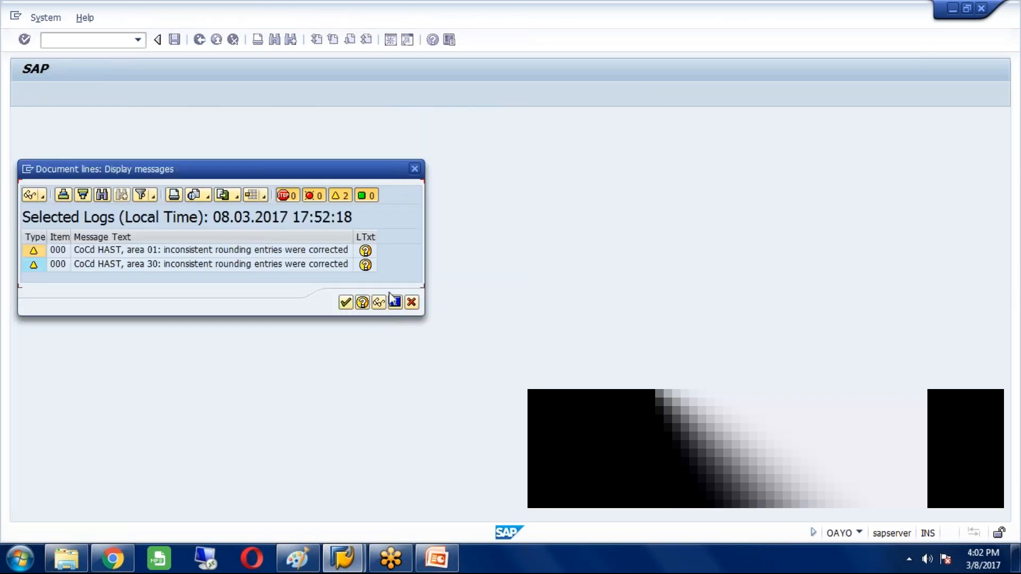
pyautogui.click(345, 303)
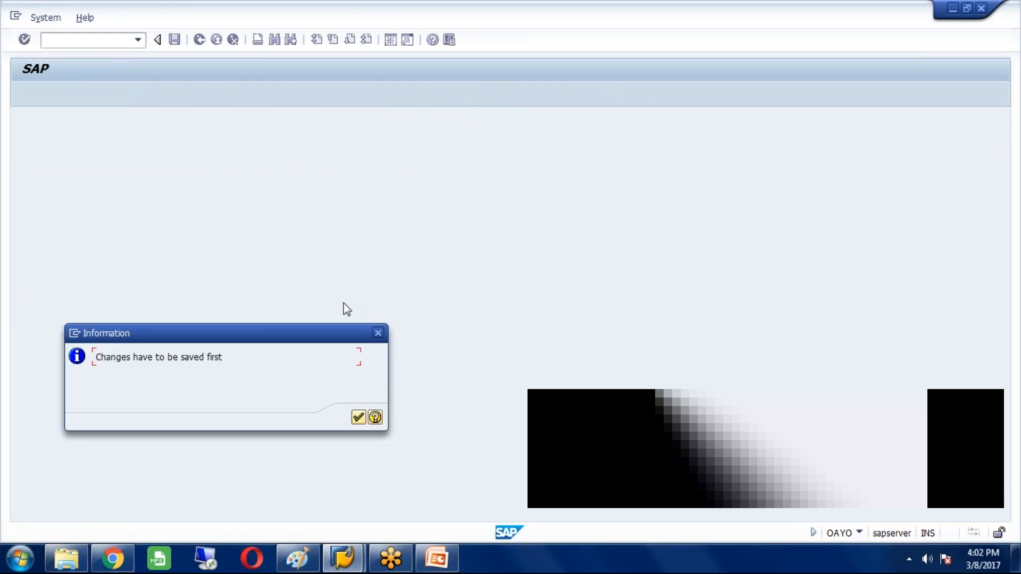
pyautogui.click(359, 418)
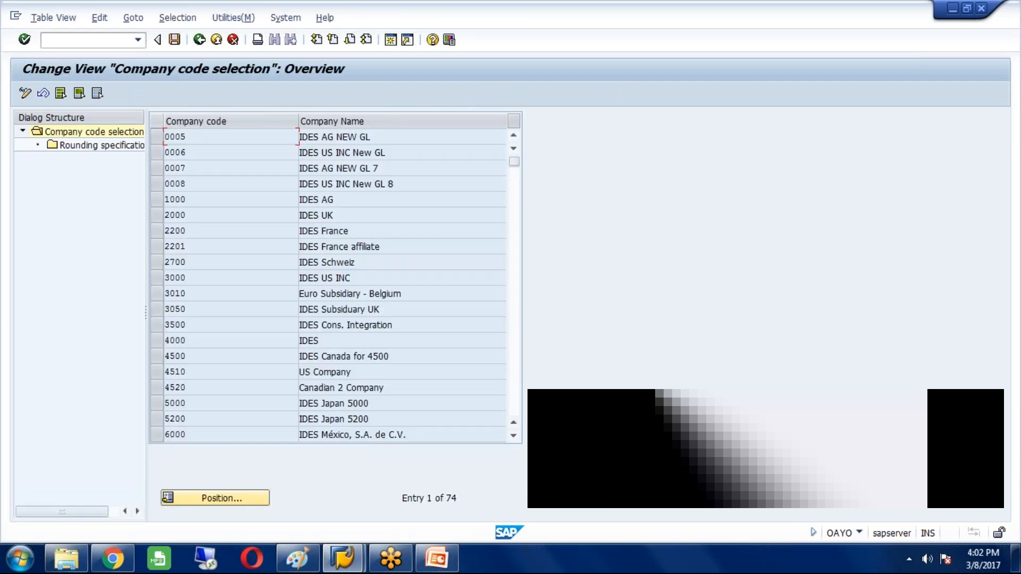
# Find company code HAST in the company code selection and open its rounding specifications.
pyautogui.click(214, 499)
pyautogui.write('HAST')
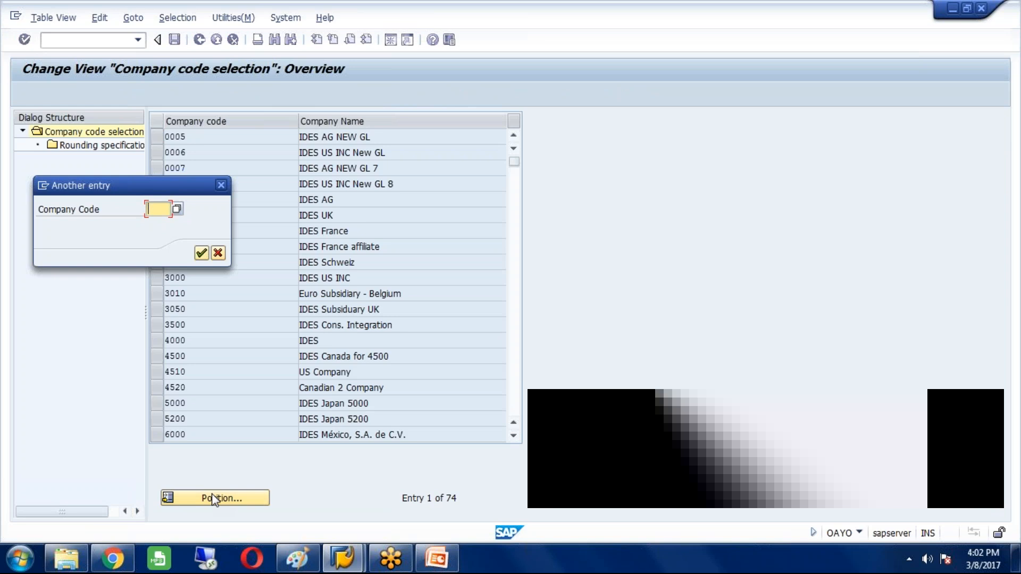
pyautogui.press('Return')
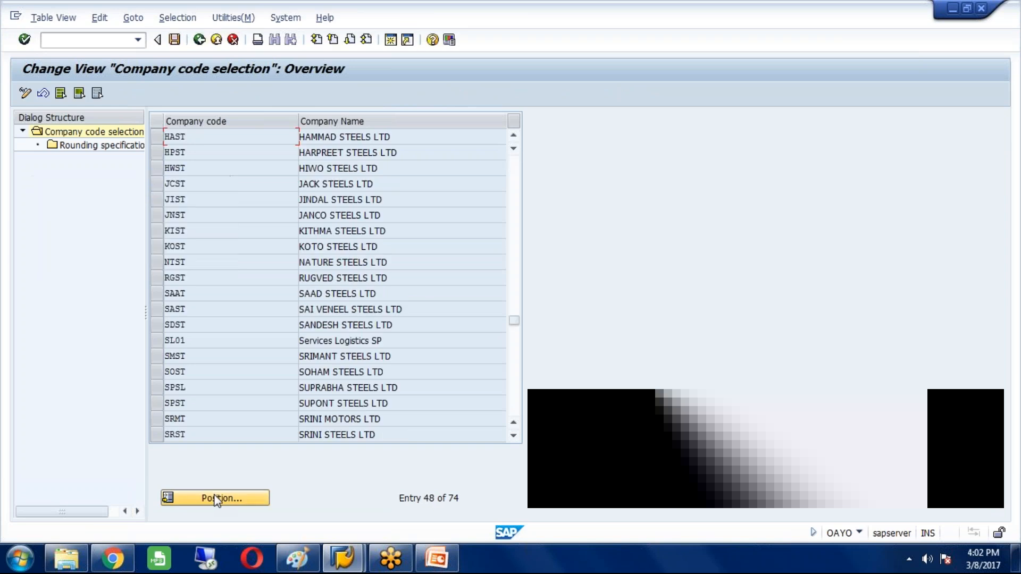
pyautogui.click(156, 136)
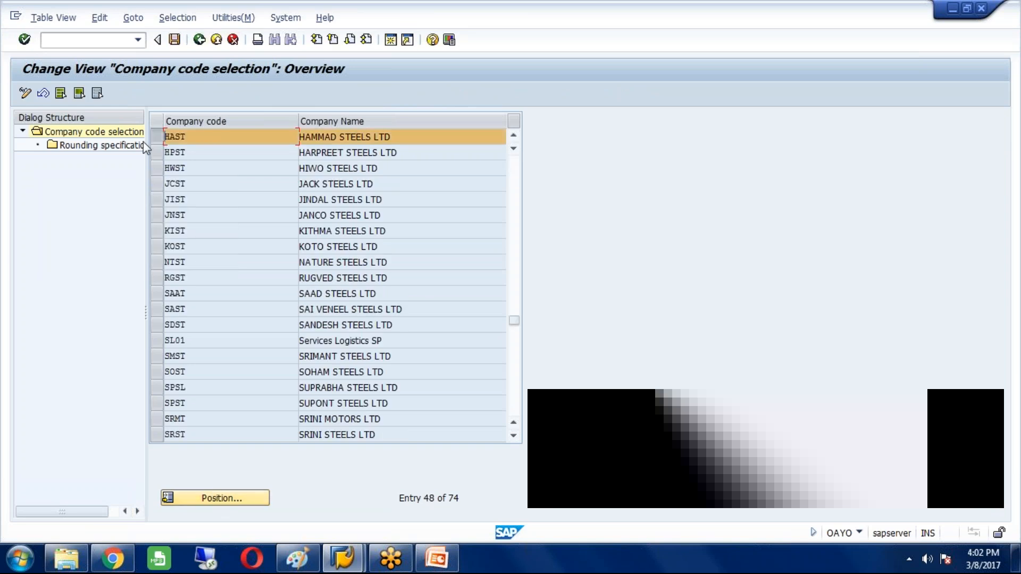
pyautogui.doubleClick(122, 151)
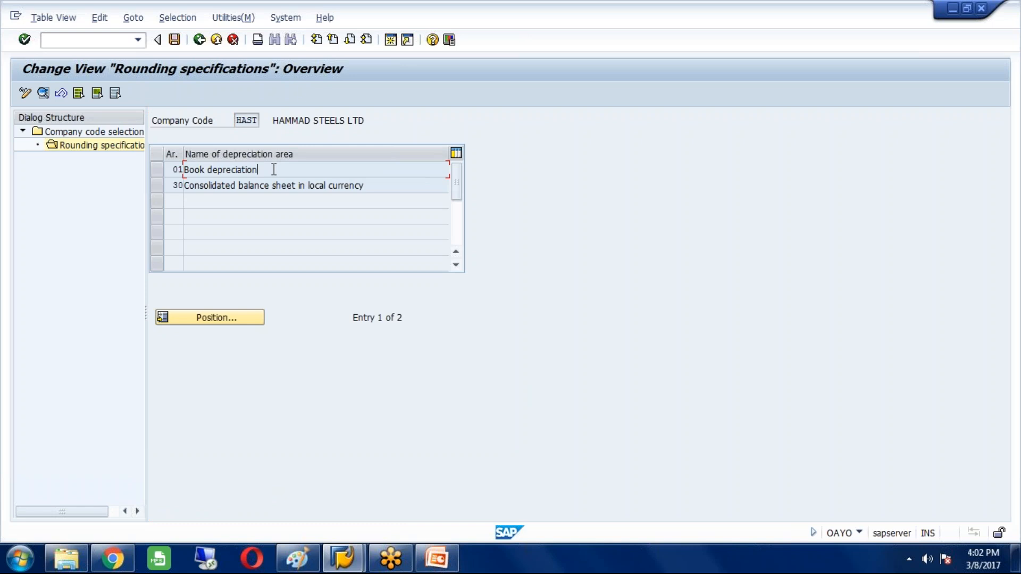
# Activate rounding of automatically calculated depreciation for area 01 Book depreciation, save it to the customizing request, and return to the implementation guide.
pyautogui.doubleClick(274, 169)
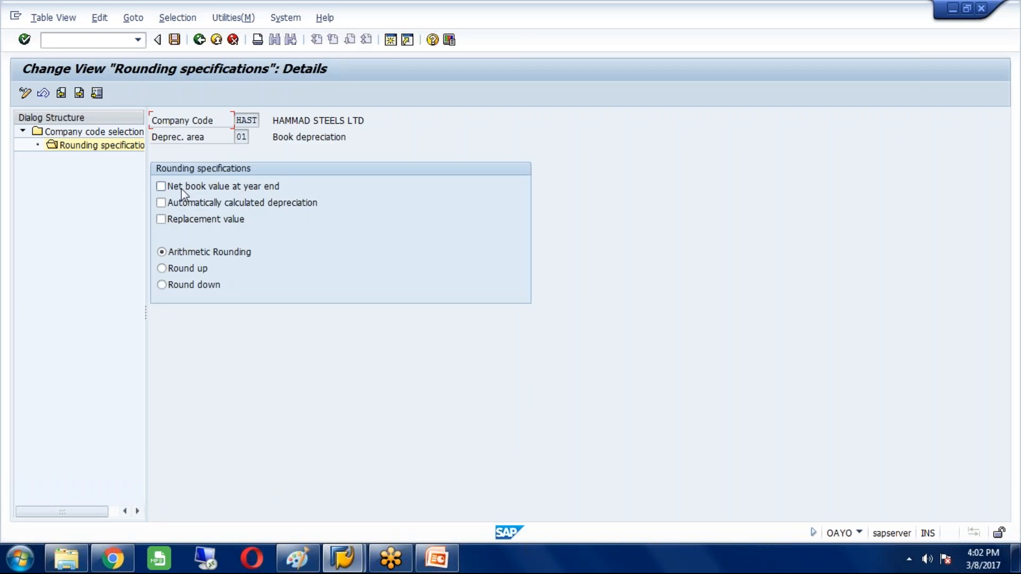
pyautogui.click(162, 203)
pyautogui.click(175, 40)
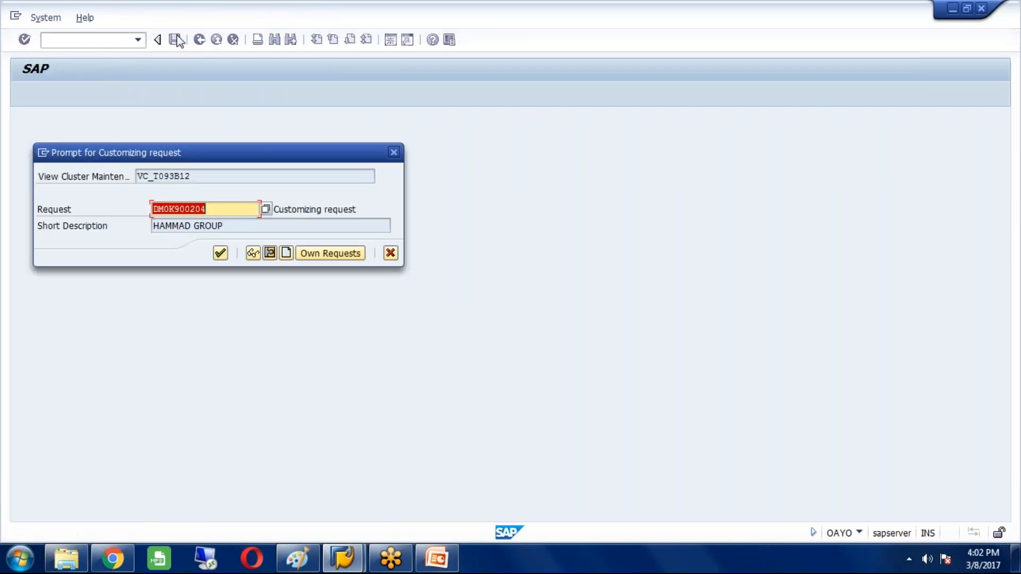
pyautogui.click(222, 256)
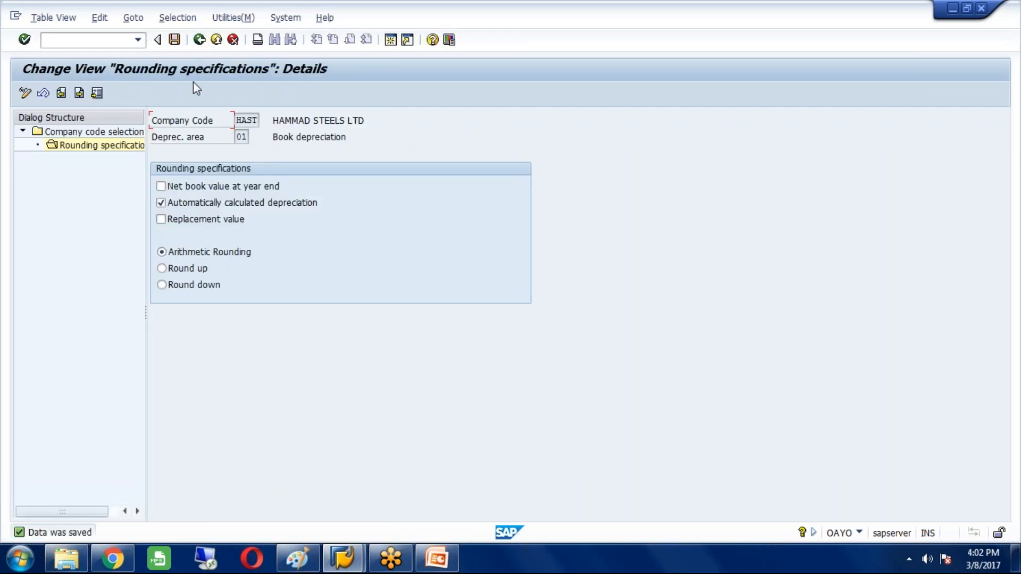
pyautogui.click(200, 41)
pyautogui.click(200, 40)
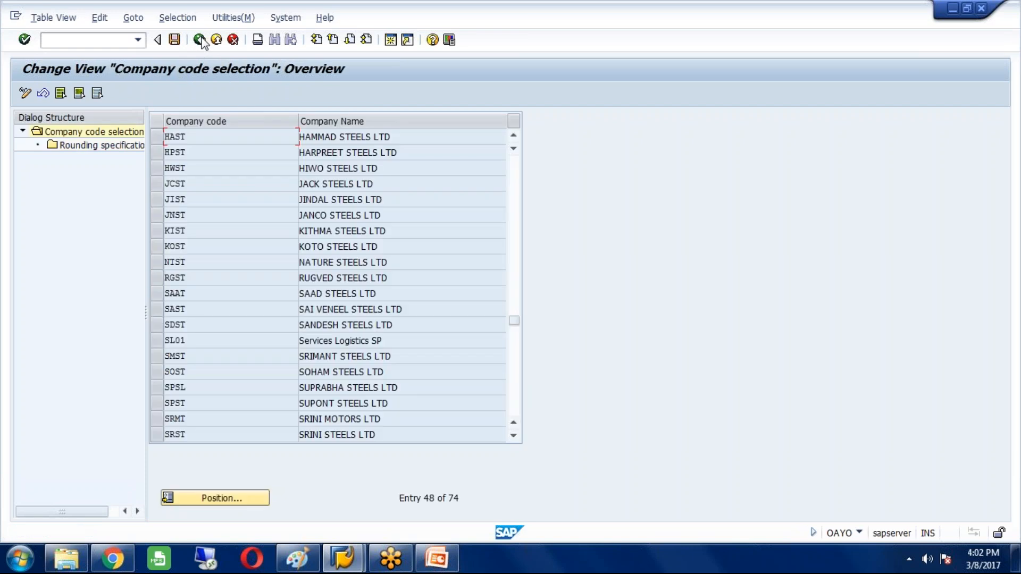
pyautogui.click(200, 40)
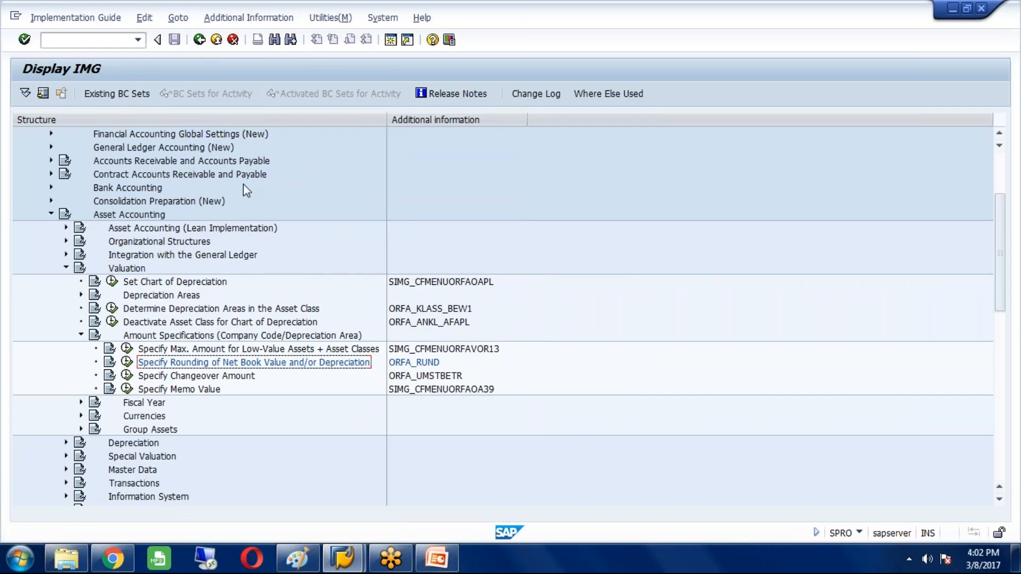